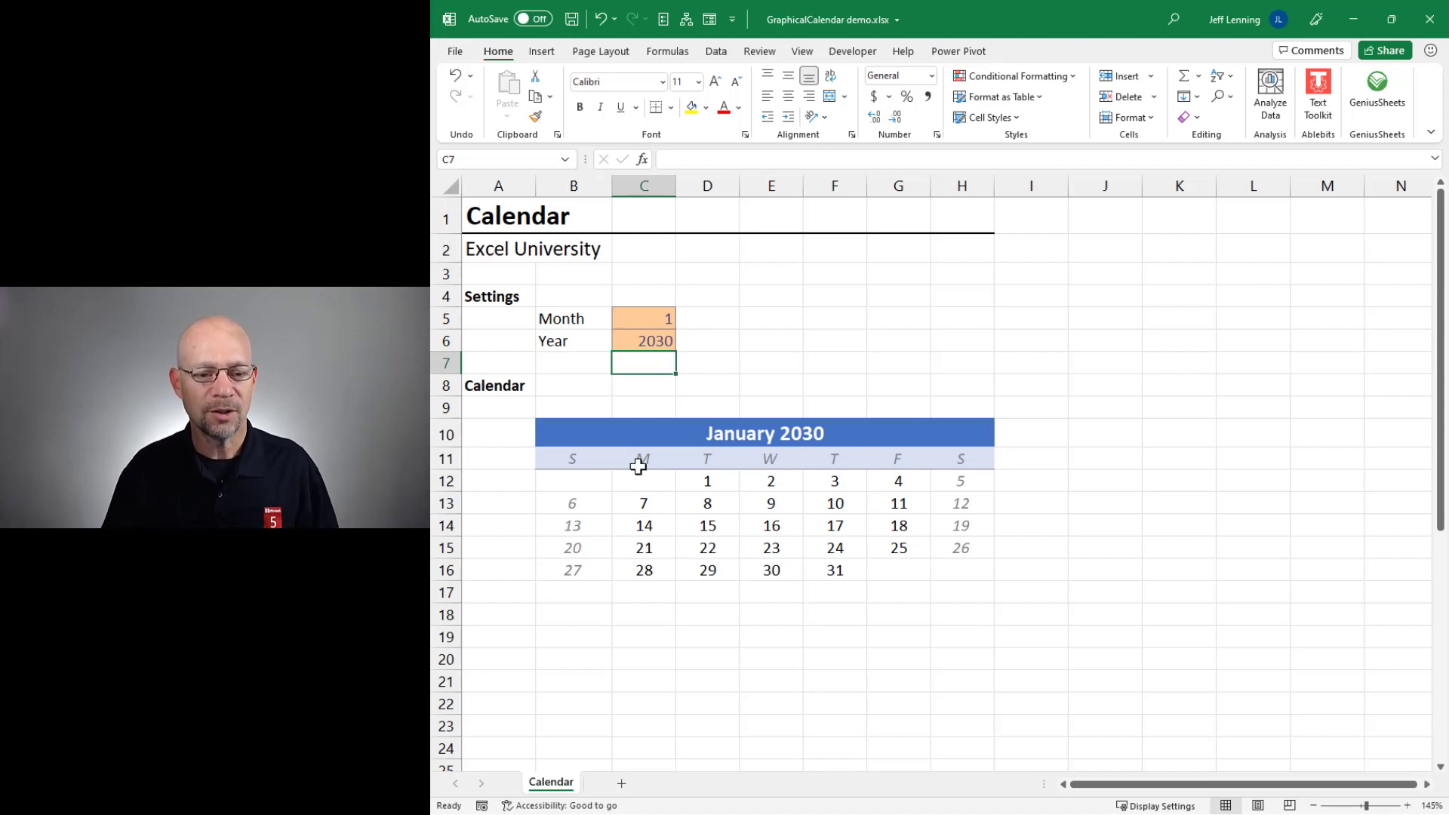
- Preview the calendar with Month 2, then 12, then 1 with Year 2020
left_click(660, 317)
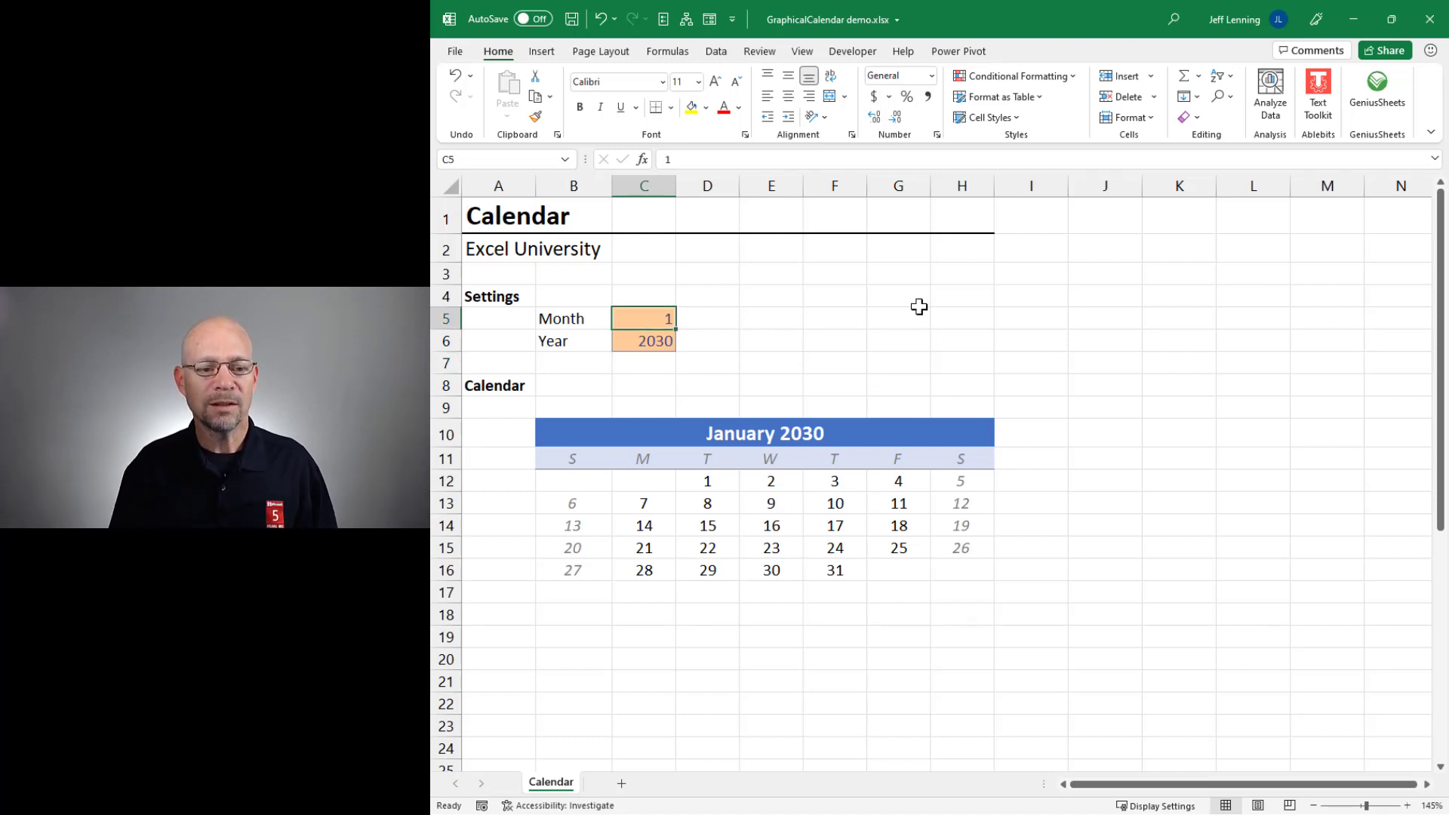
type("2")
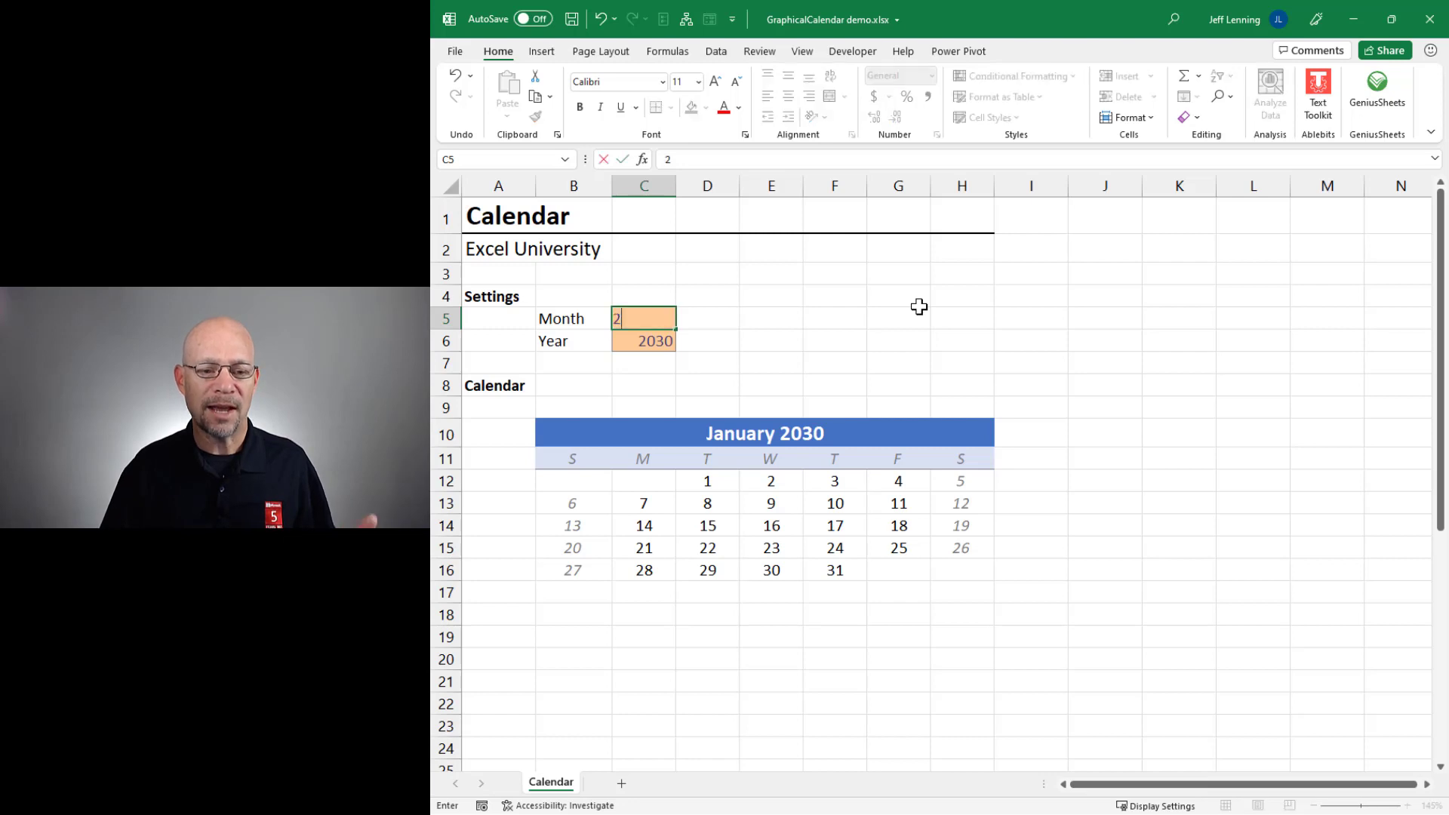
key("Return")
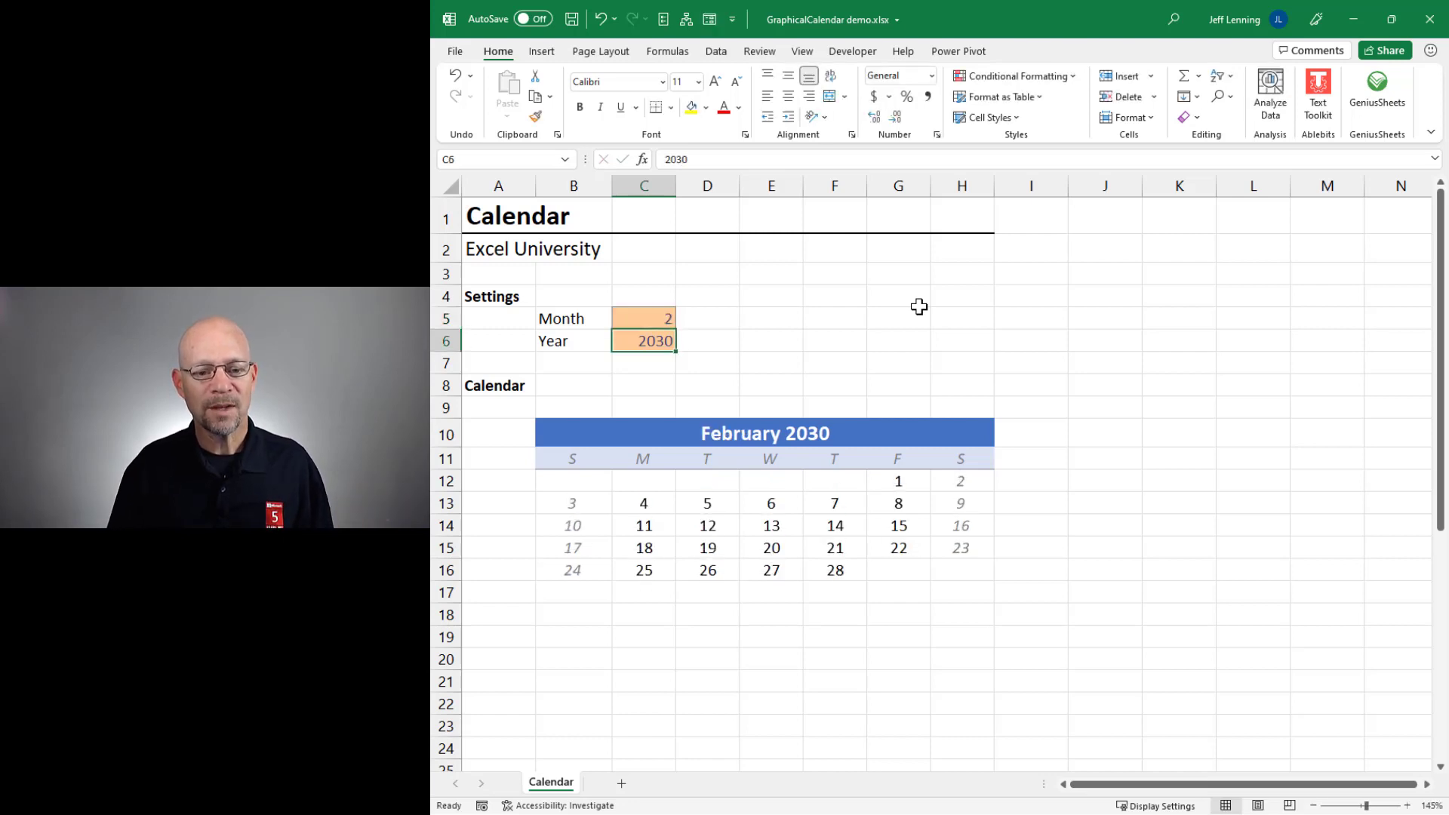
key("Up")
type("12")
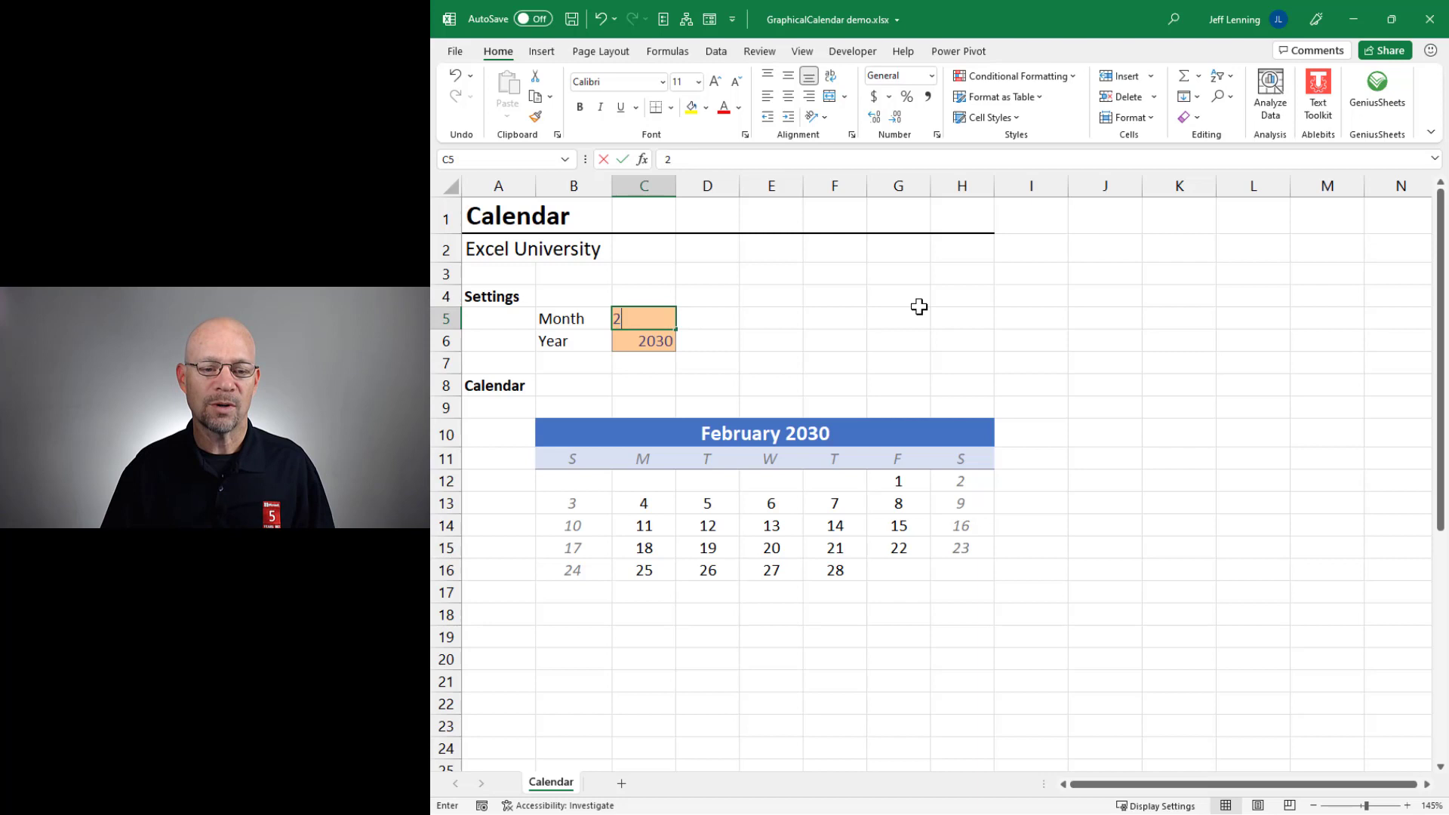
key("Return")
key("Up")
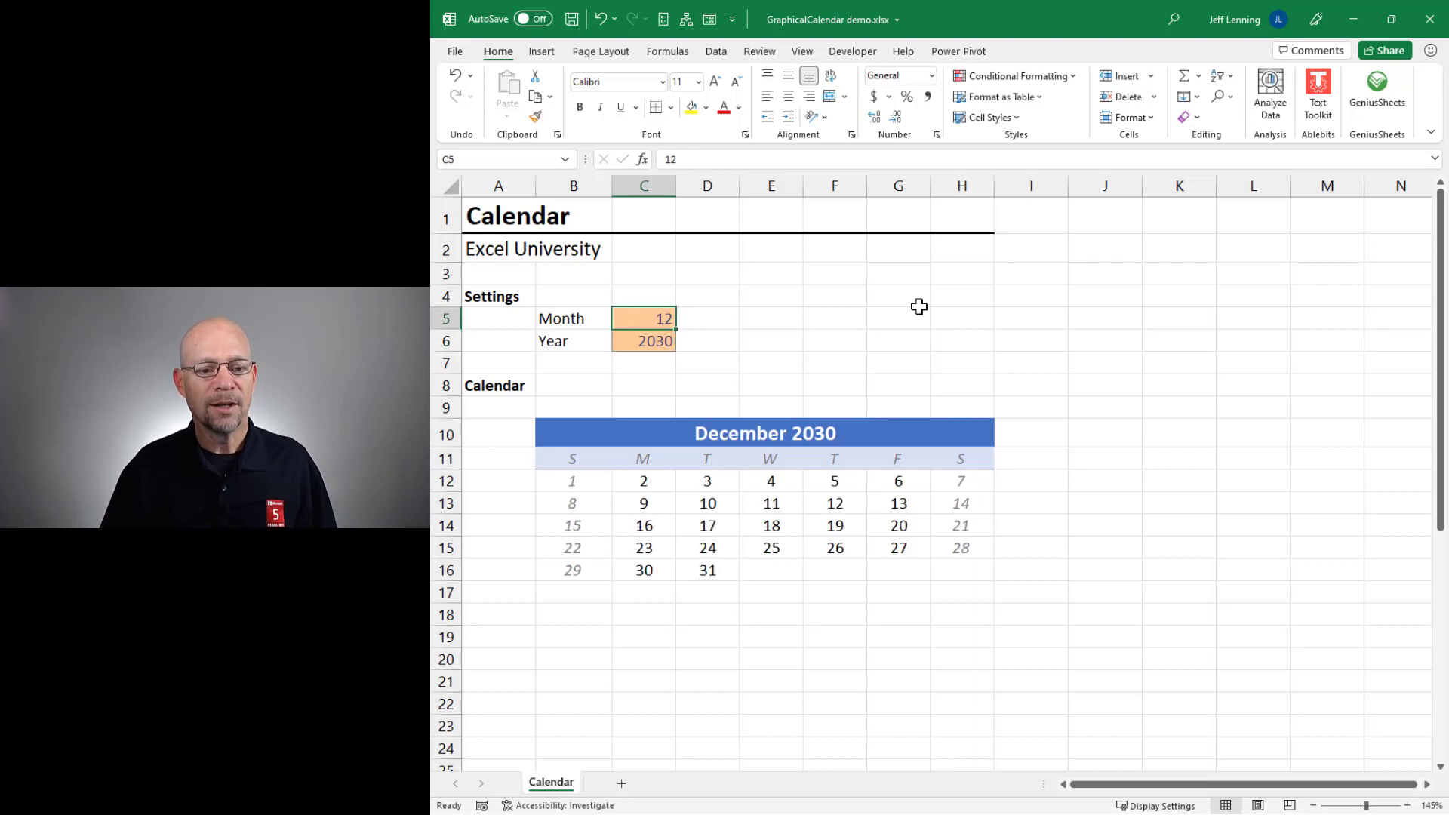
type("1")
key("Return")
type("2020")
key("Return")
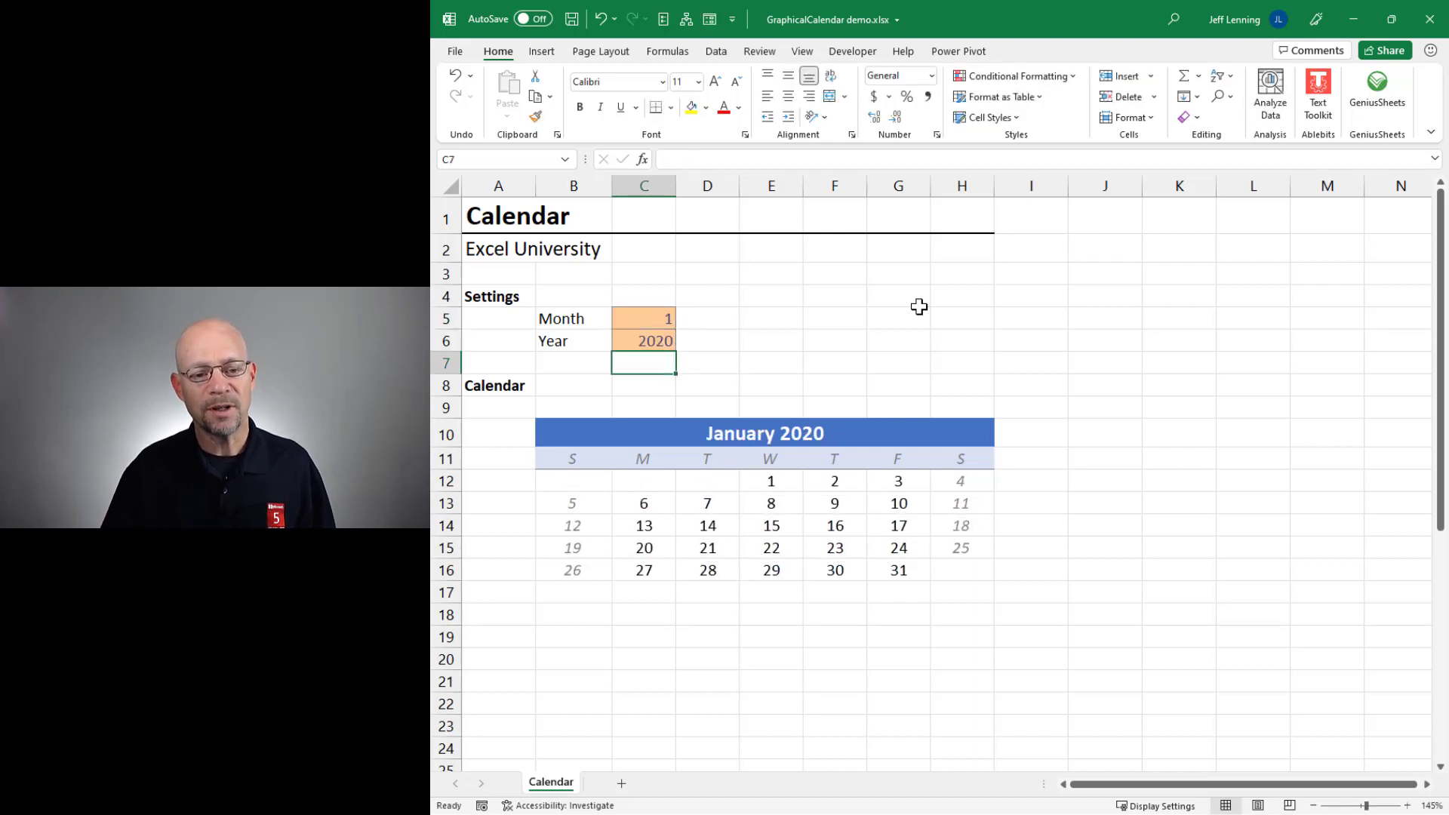
- Set Month 3 and Year 2010, then select the blank area for the days
key("Up")
key("Up")
type("3")
key("Return")
type("20")
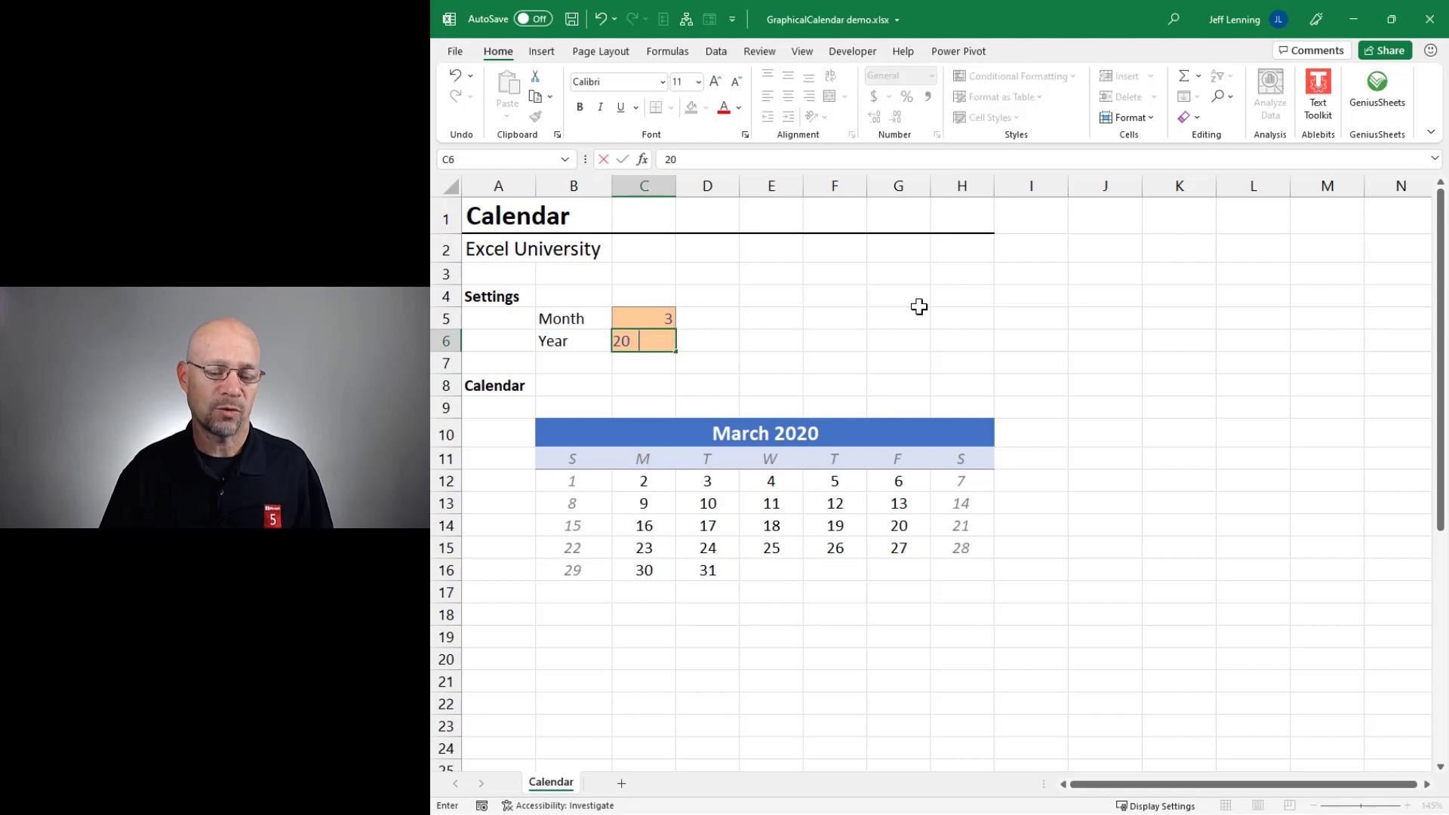
type("10")
key("Return")
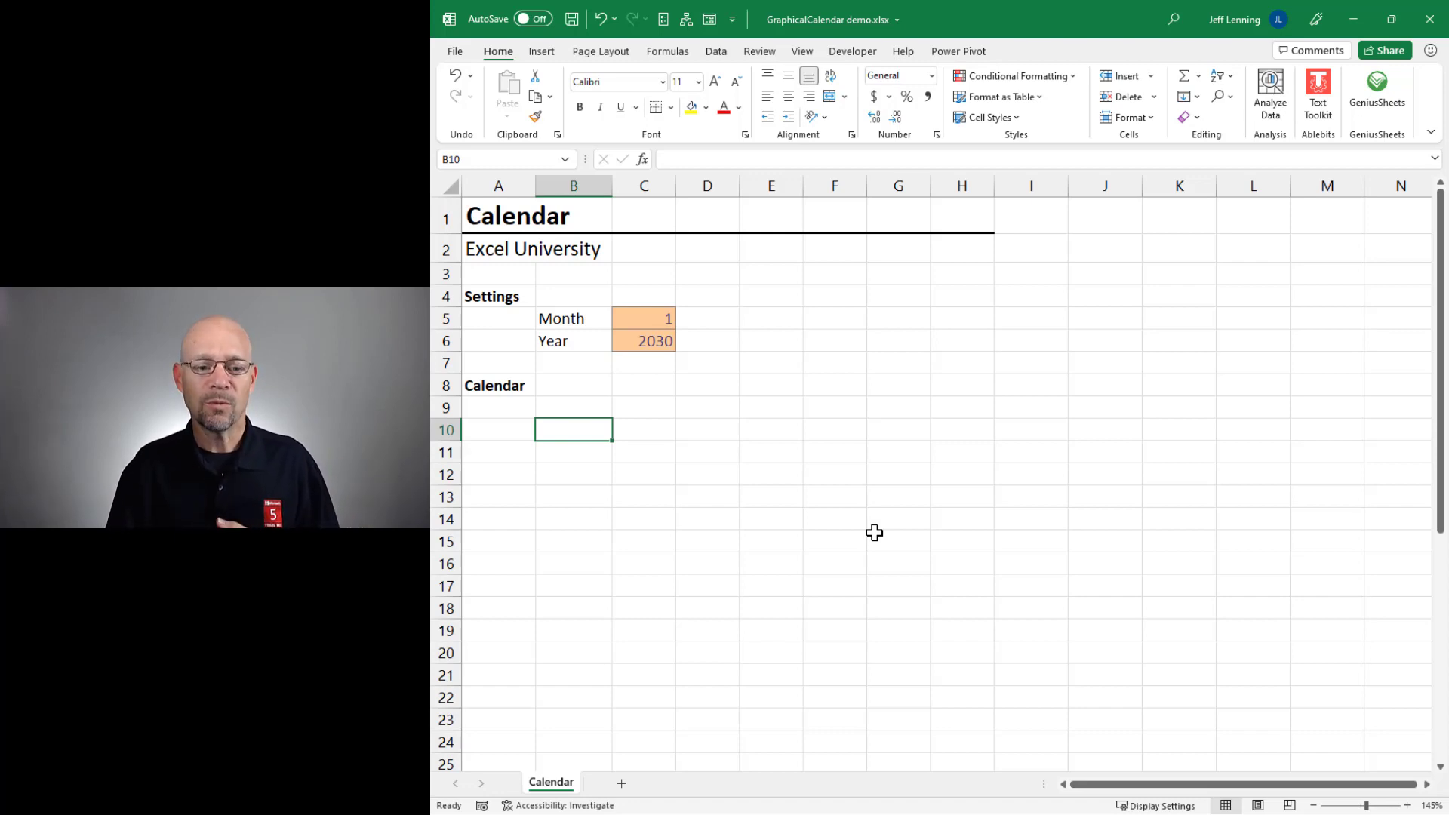
left_click_drag(589, 453, 912, 592)
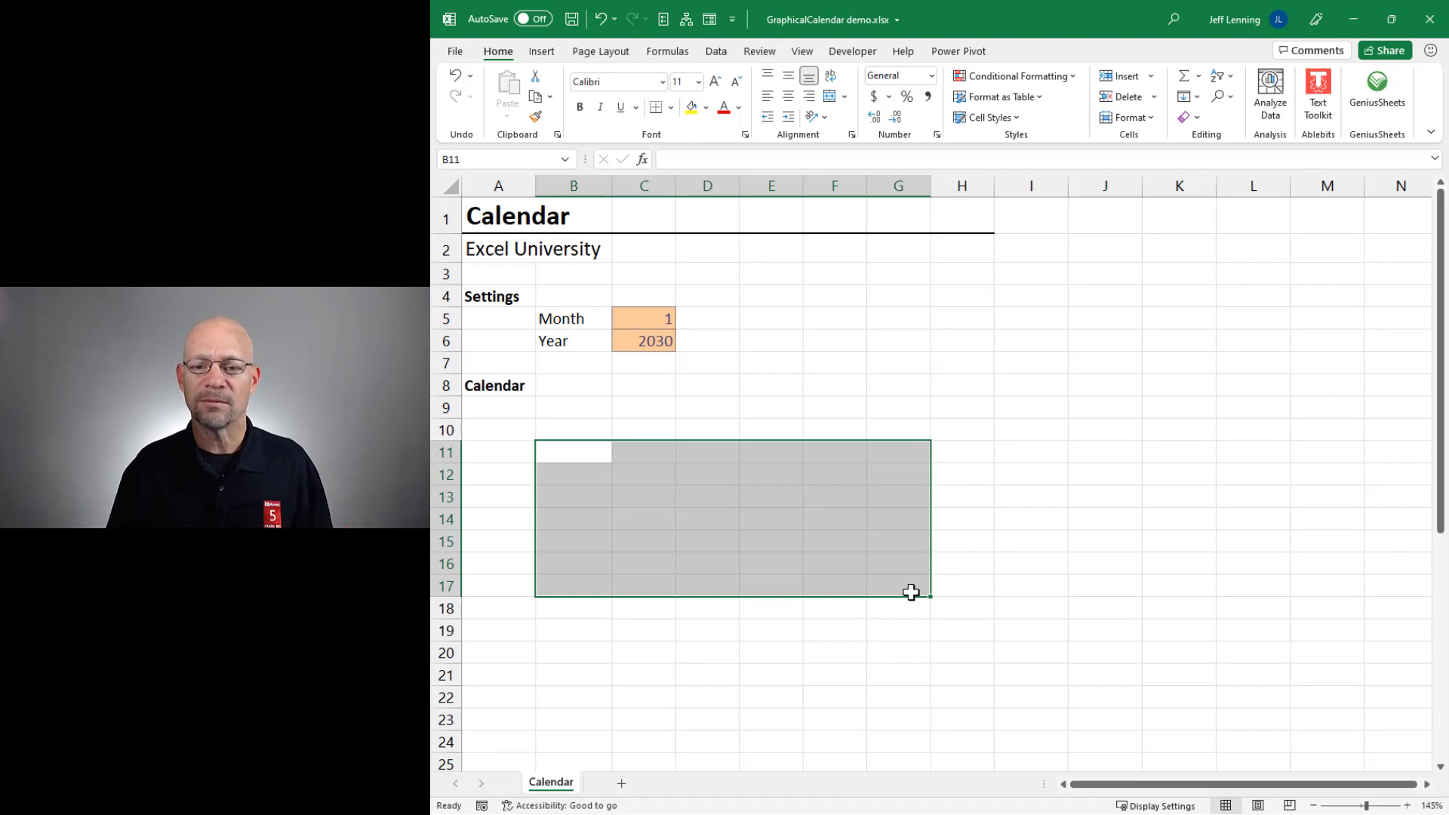
left_click(579, 431)
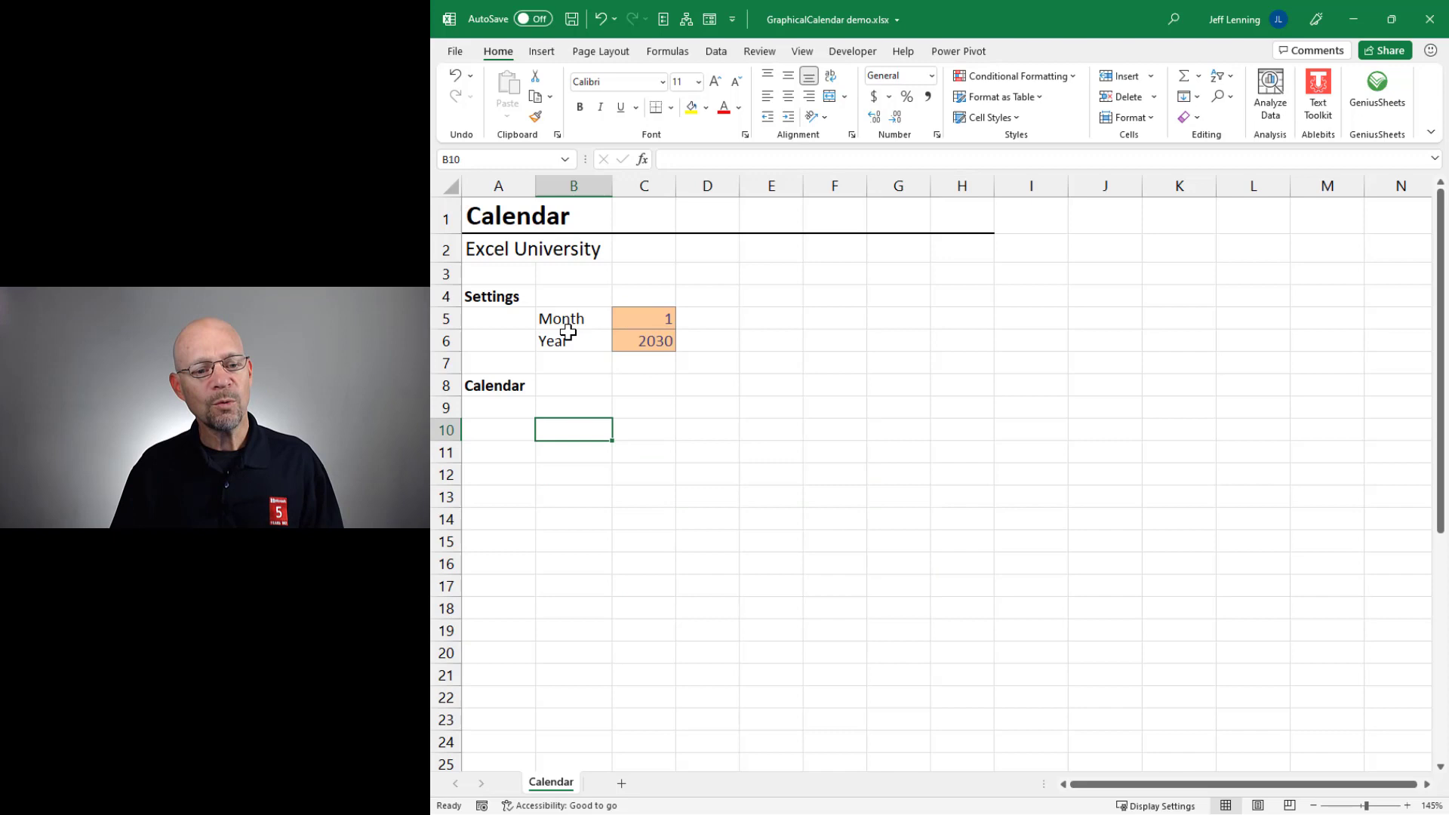
left_click_drag(626, 318, 632, 338)
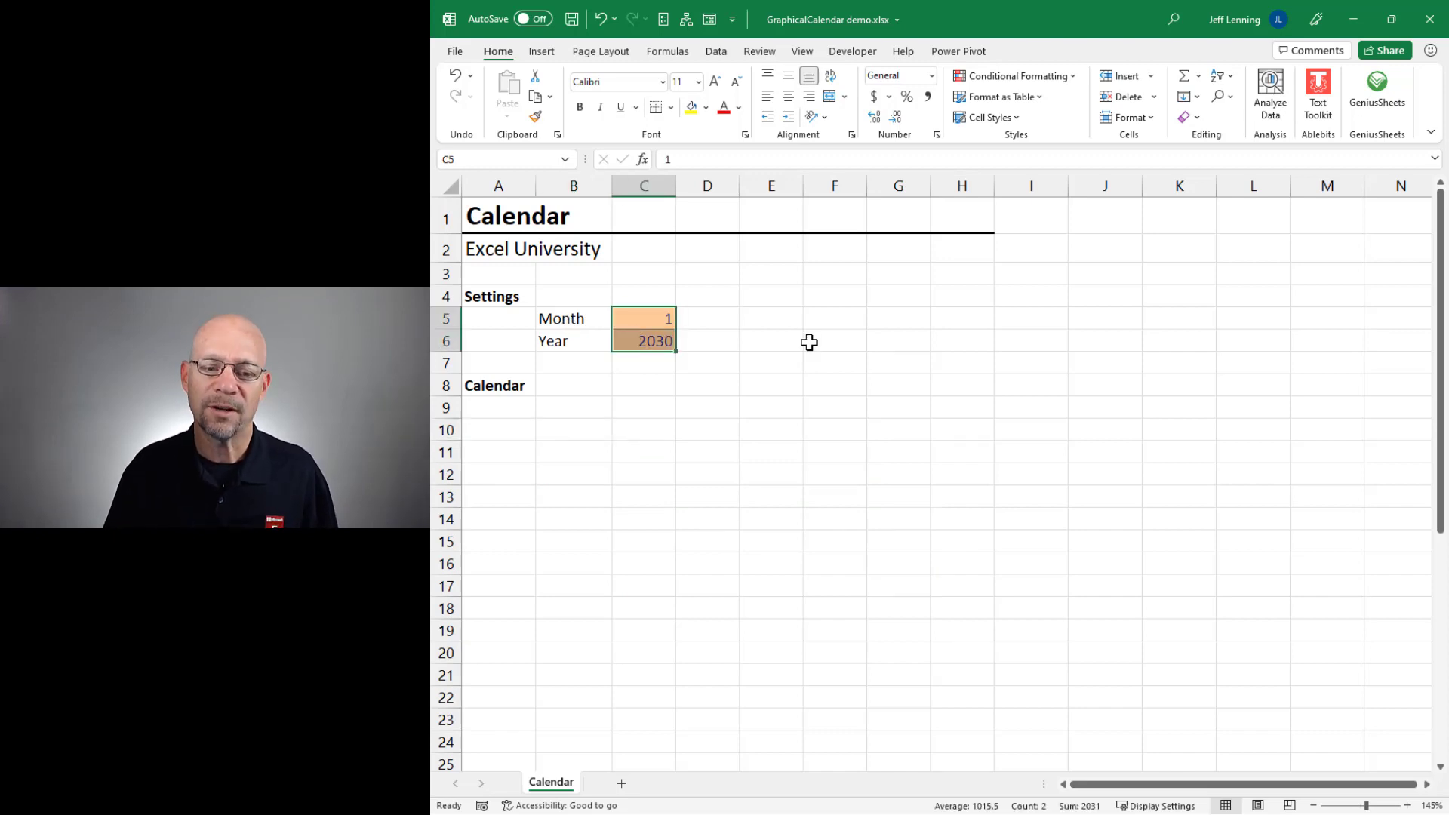
left_click(660, 318)
left_click(653, 343)
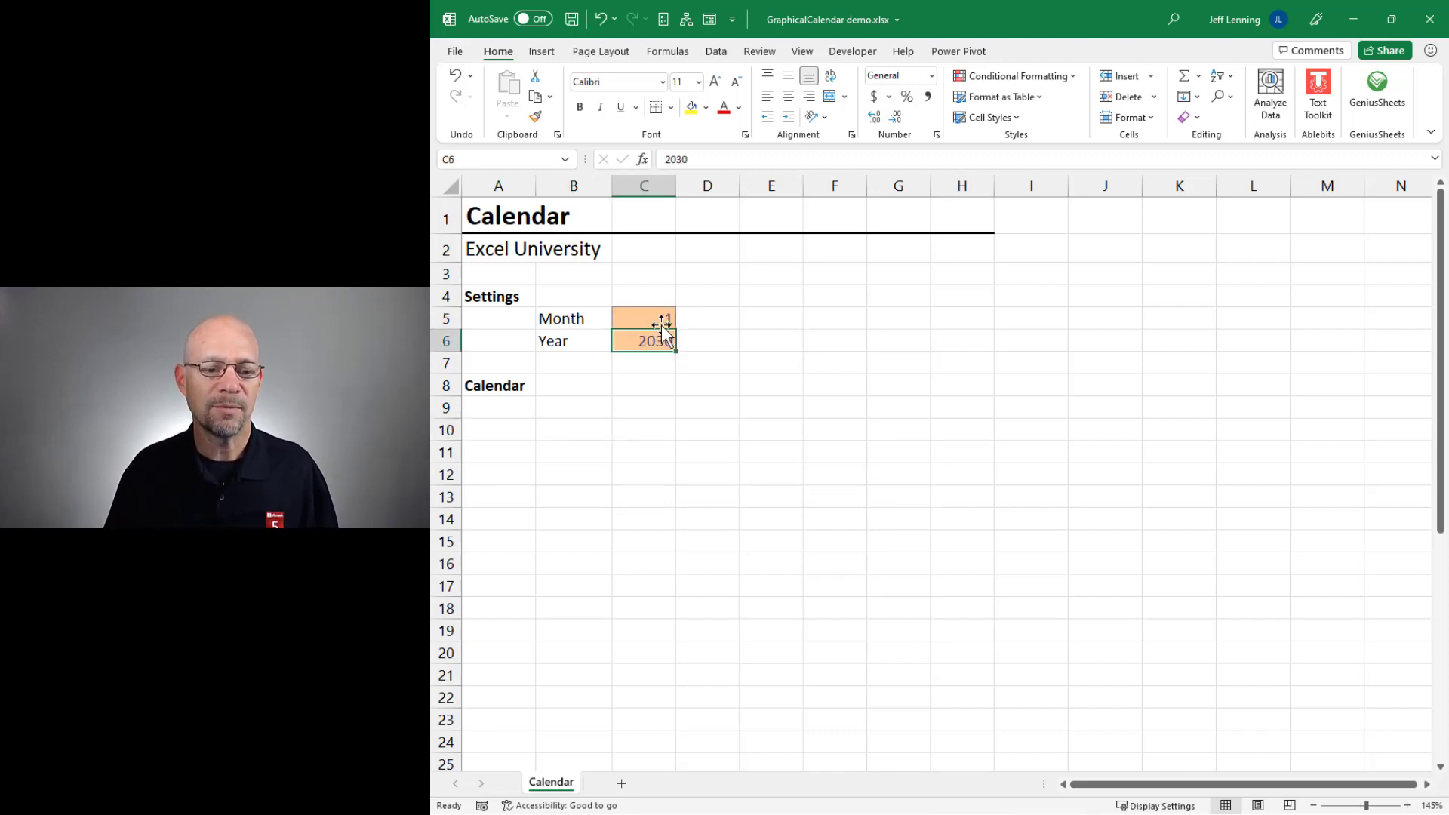
left_click_drag(643, 322, 644, 343)
left_click(990, 117)
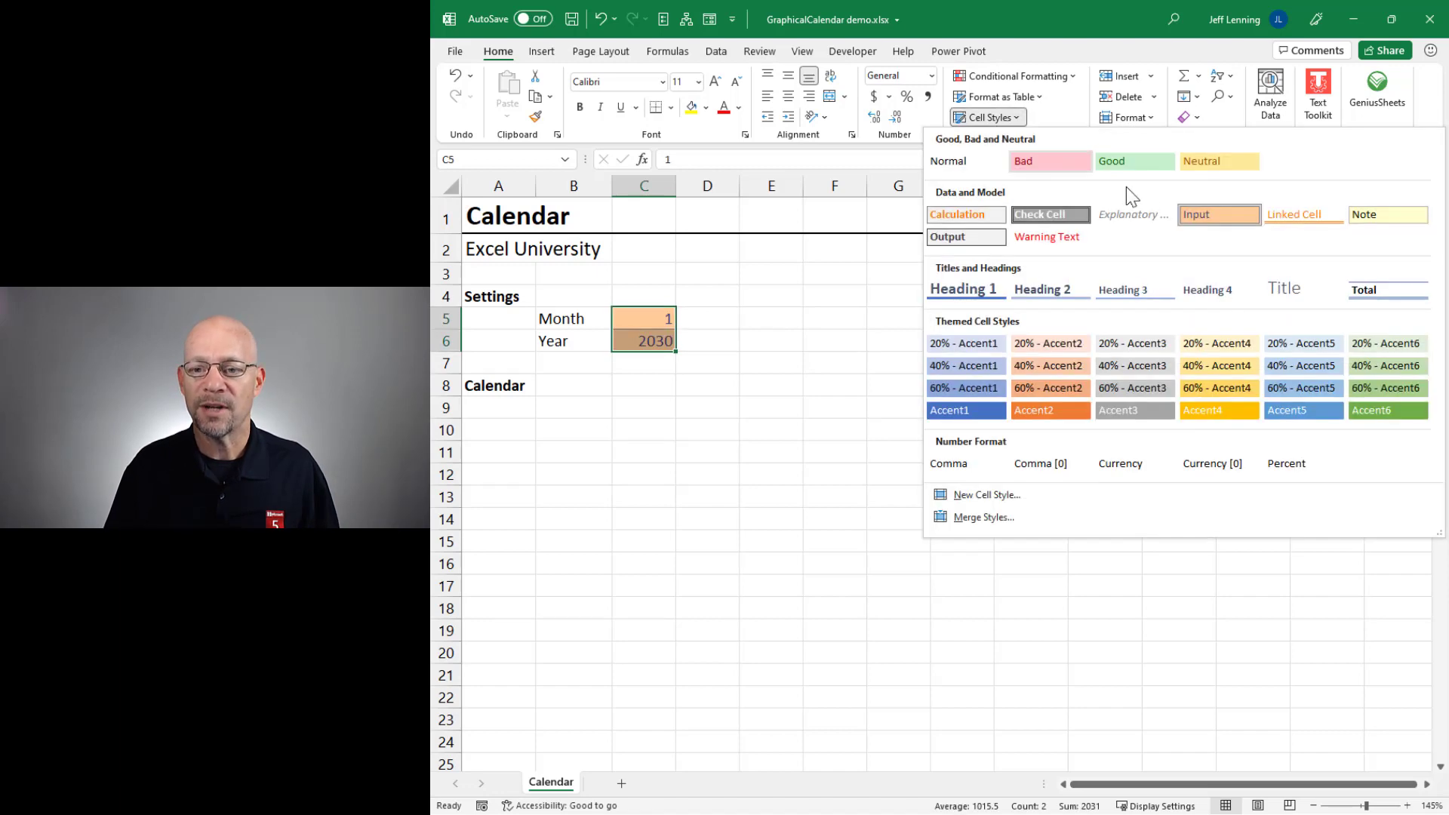
left_click(1220, 215)
left_click(647, 317)
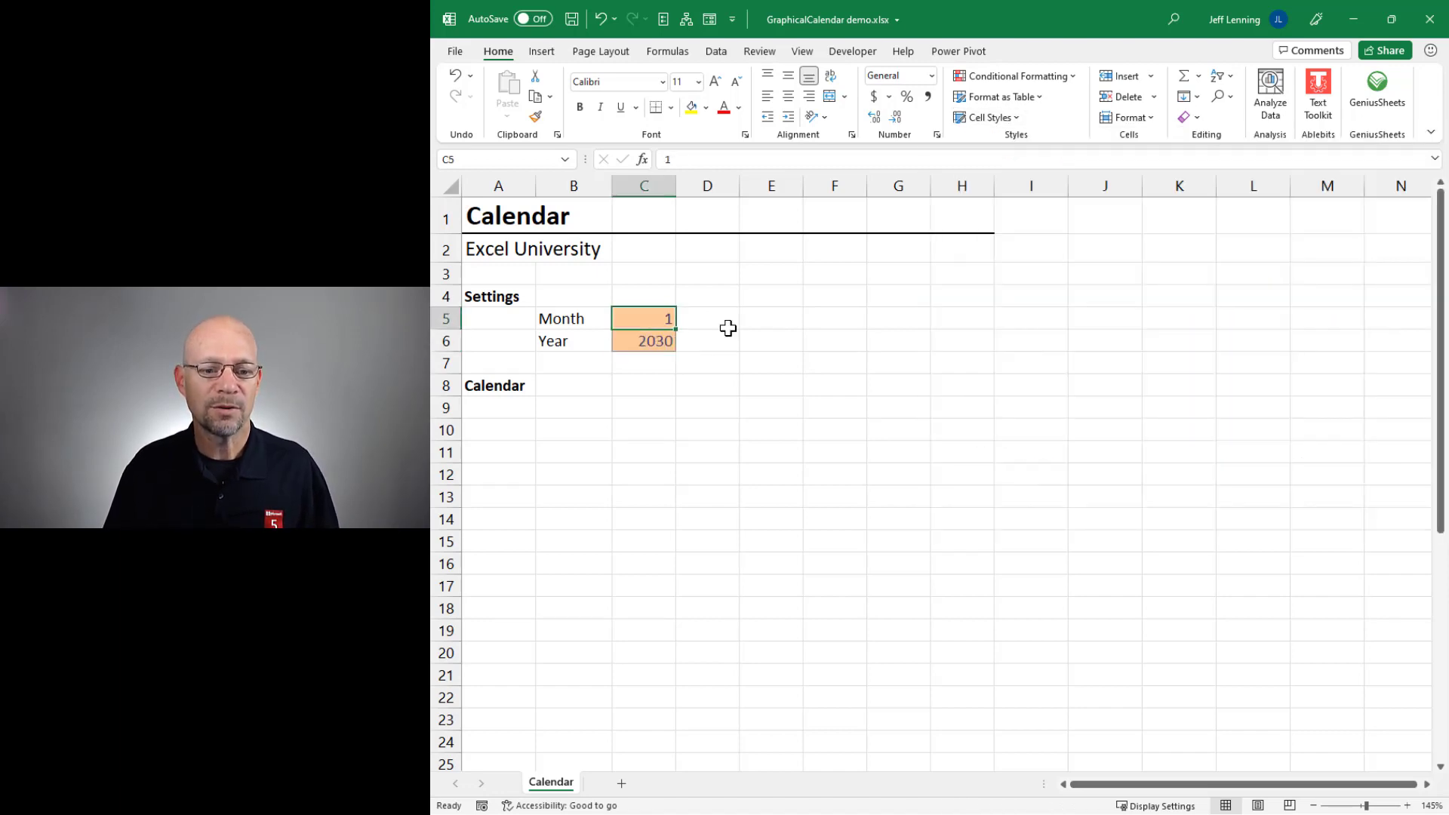
left_click(654, 340)
left_click_drag(657, 316, 656, 338)
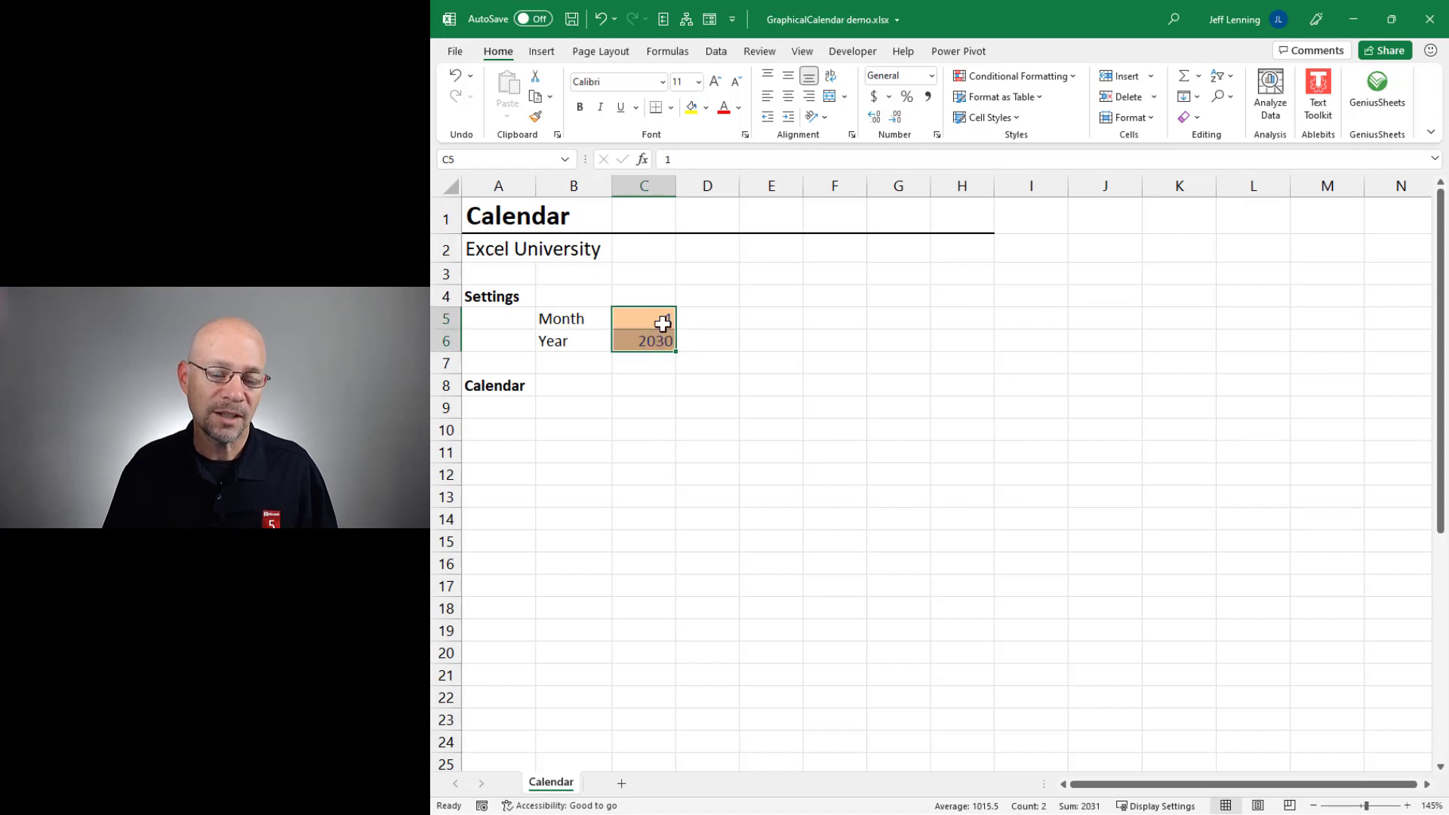
- Enter =DATE(C6,C5,1) in B10 to build the month's first date from Year and Month
left_click(563, 425)
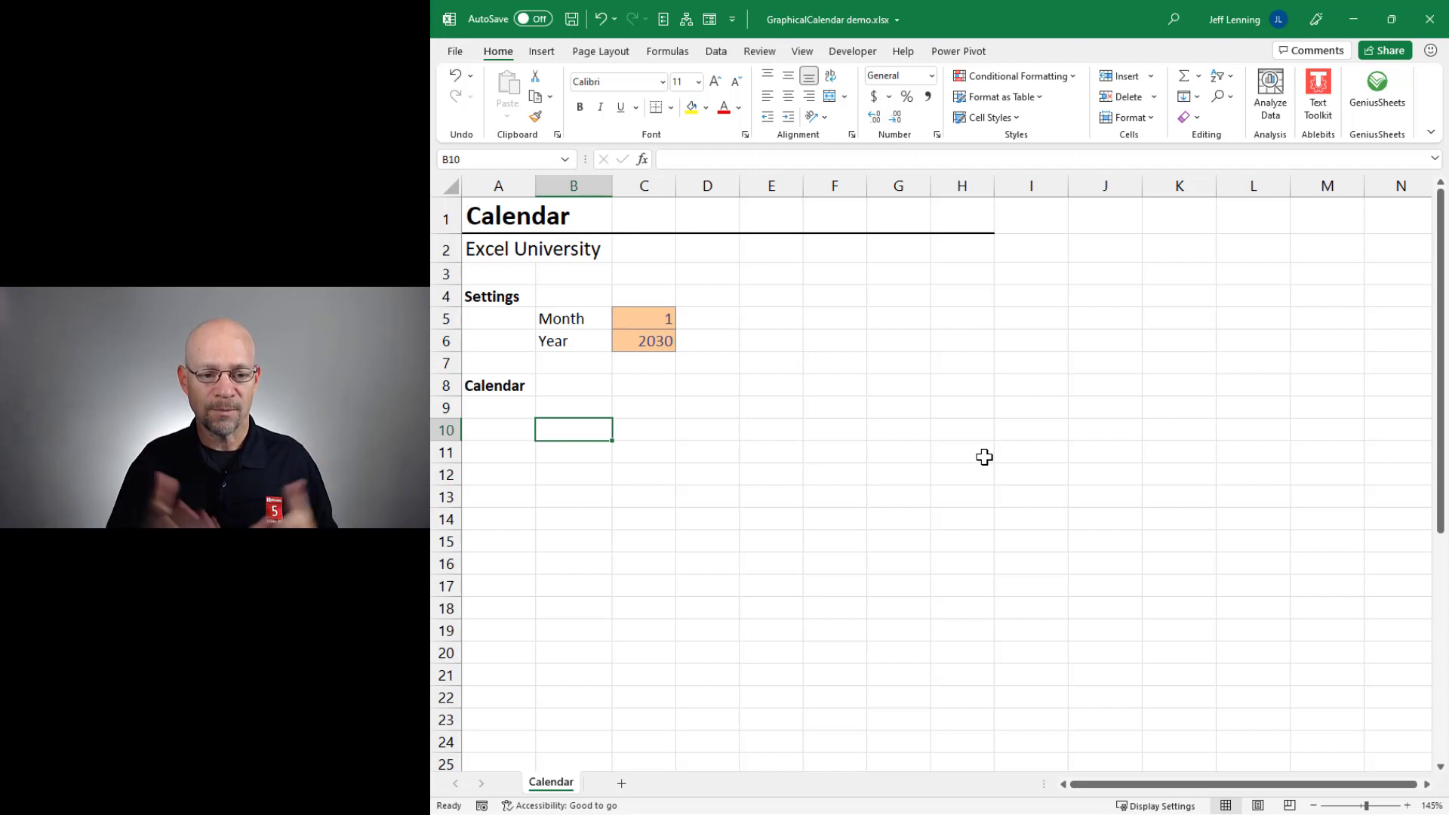
type("=dat")
key("Tab")
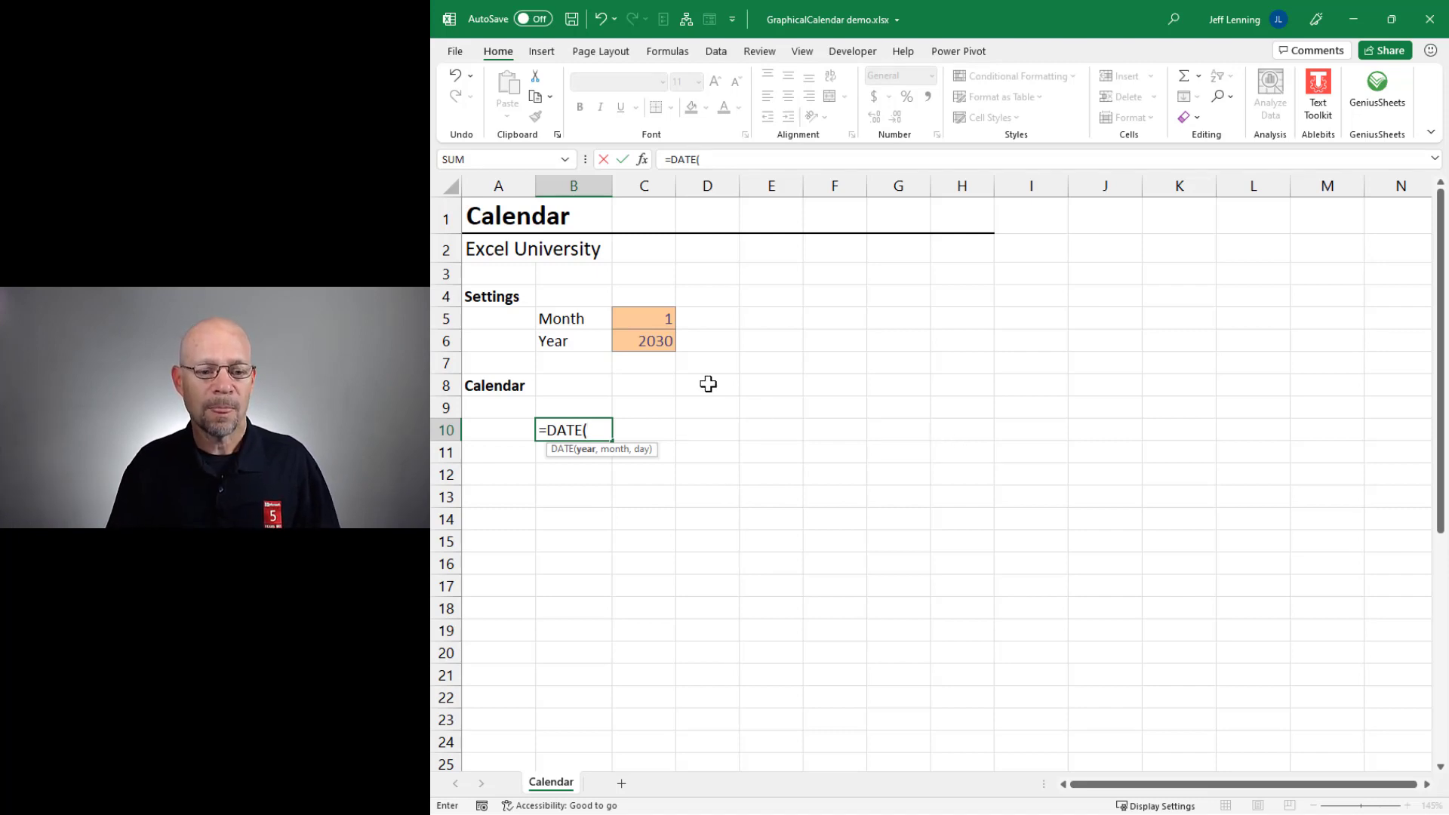
left_click(656, 341)
type(",")
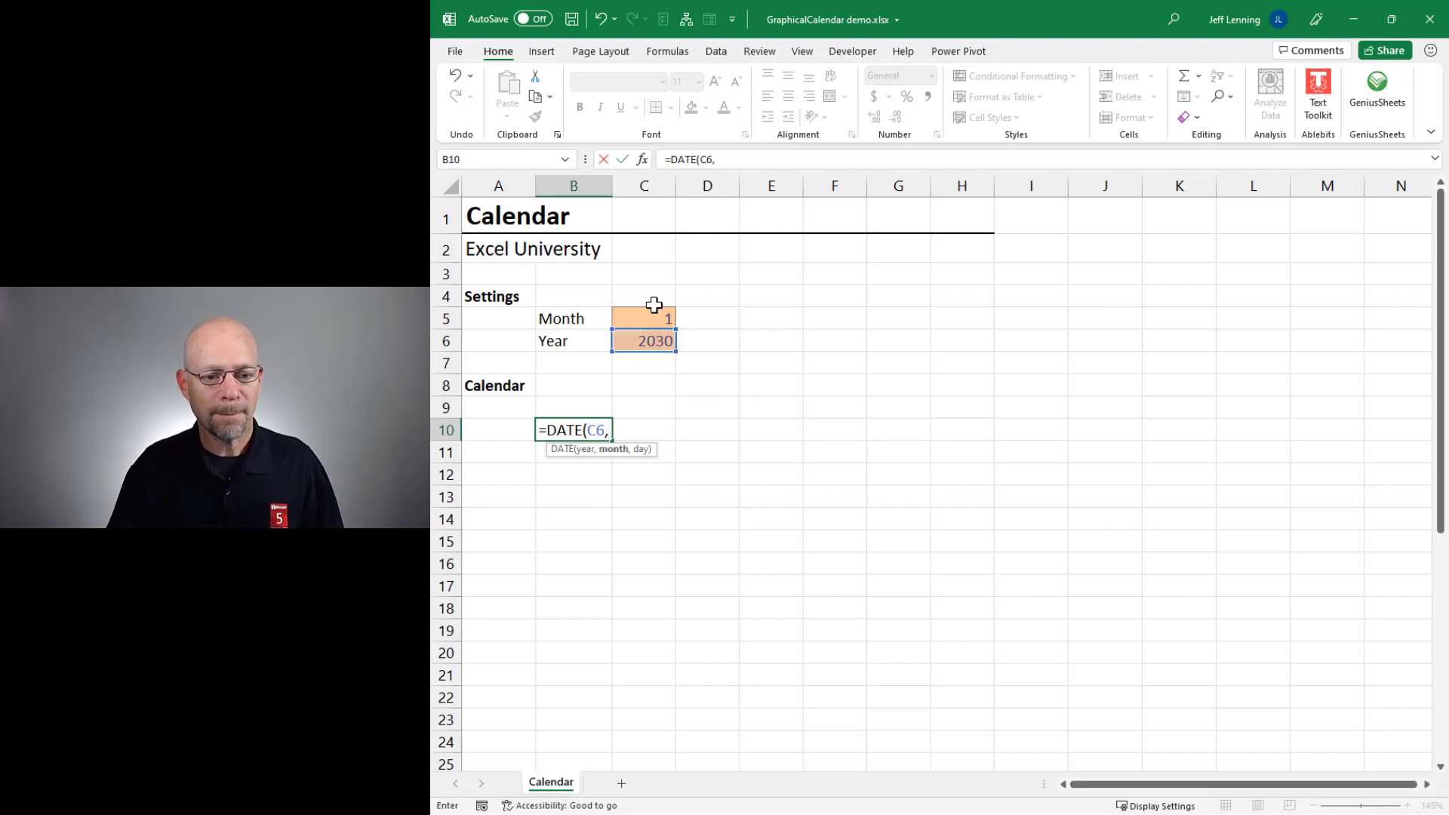
left_click(657, 317)
type(",")
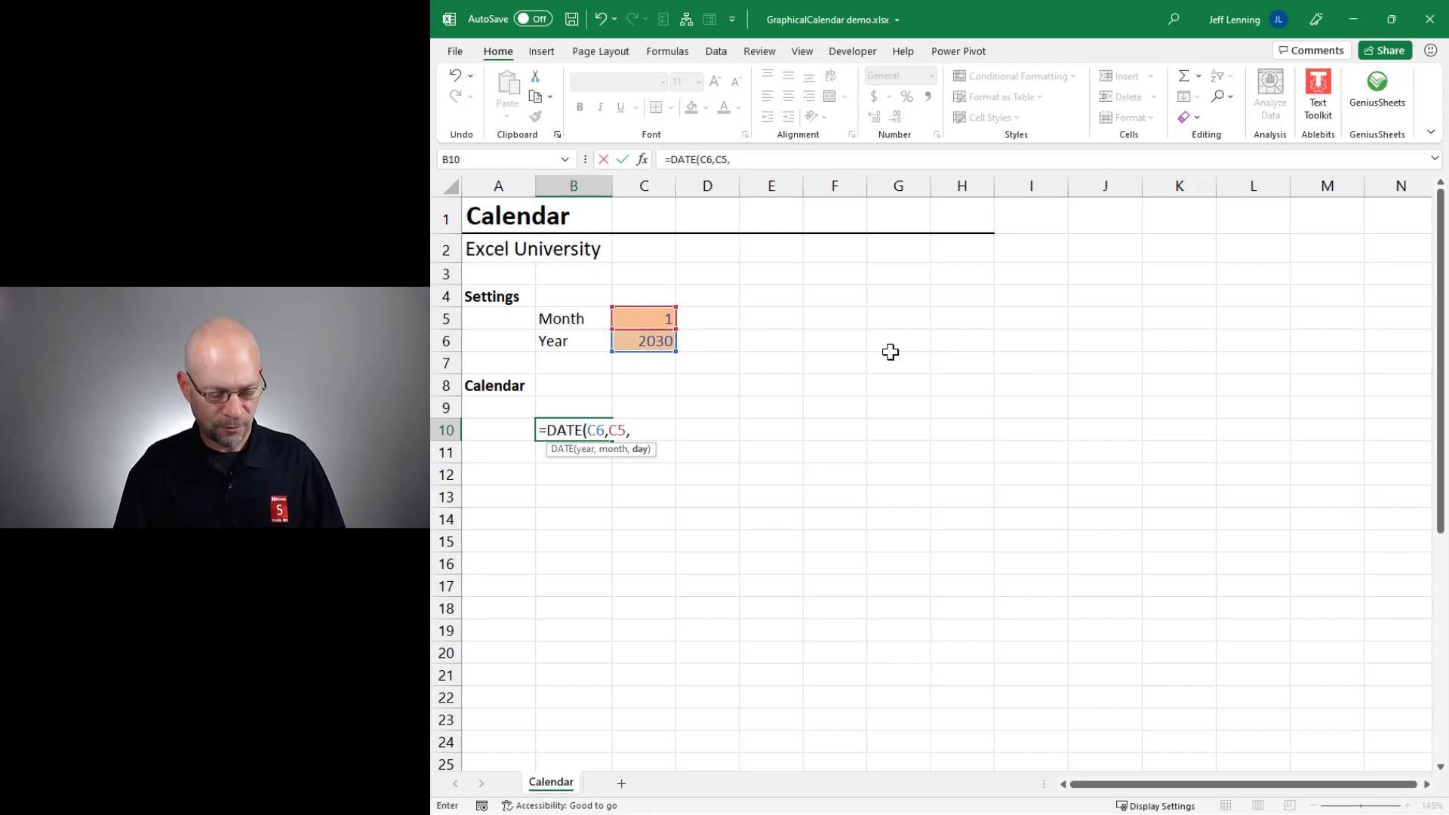
type("1)")
key("Return")
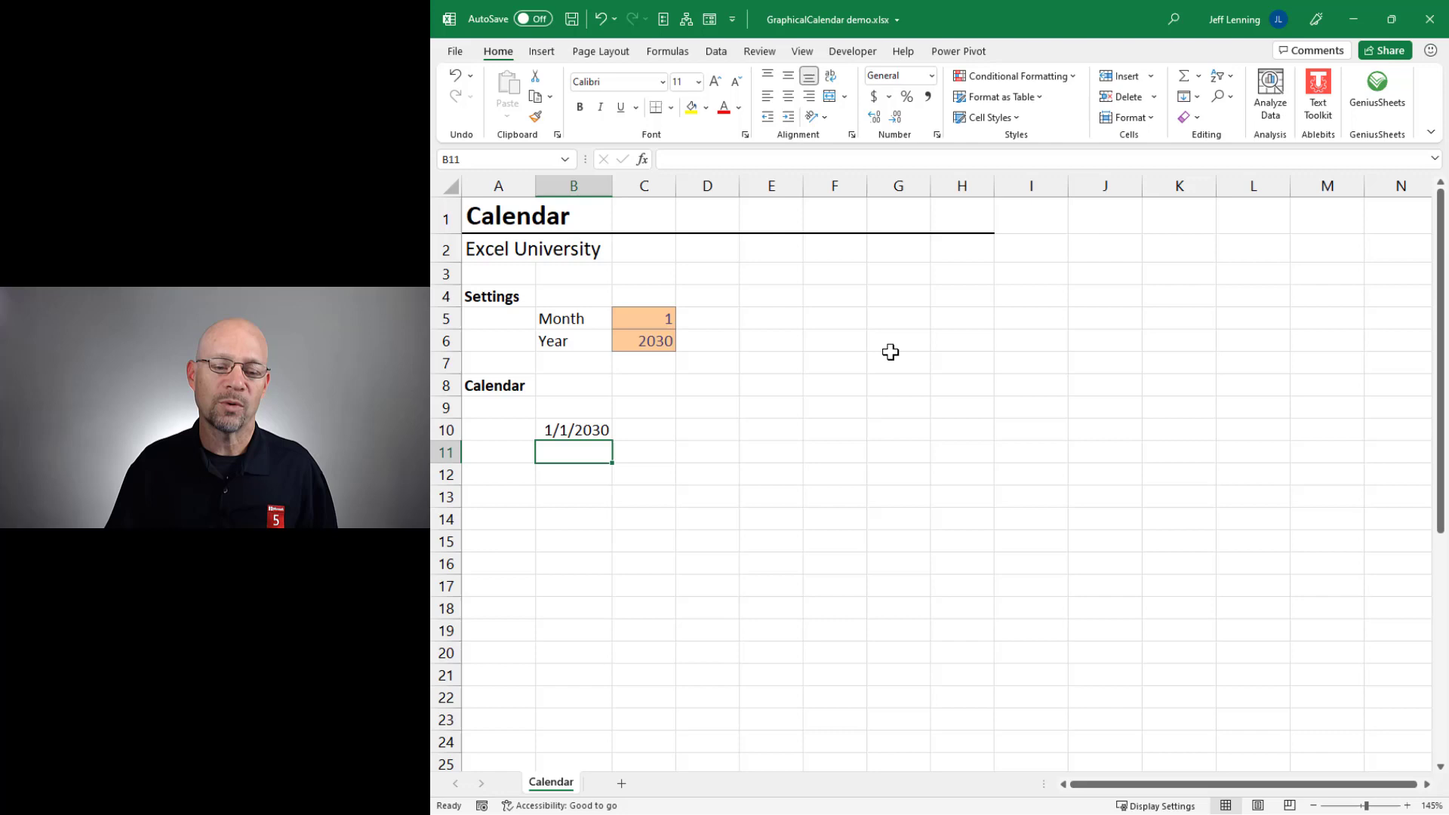
left_click_drag(566, 428, 939, 439)
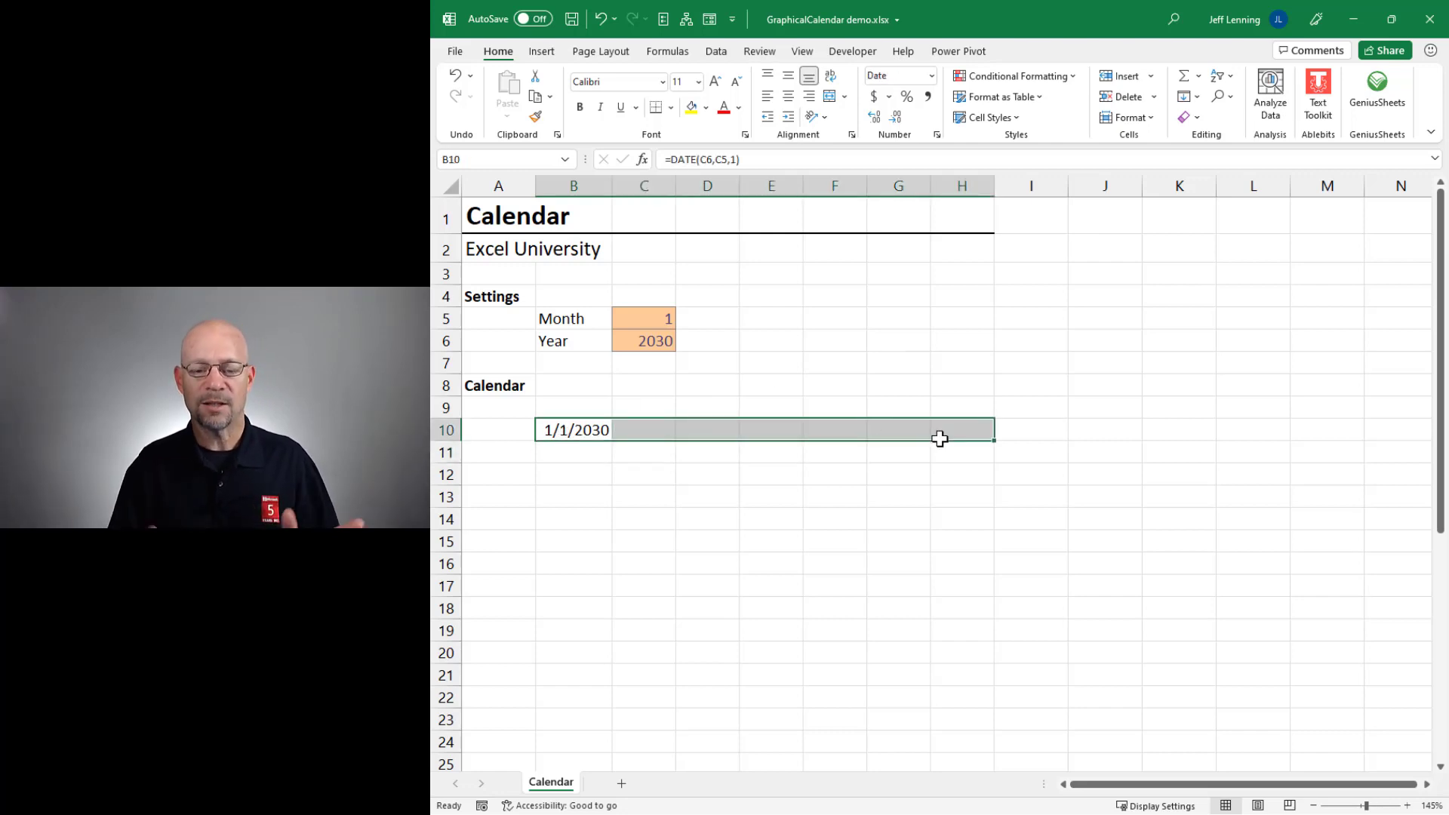
- Type the weekday initials S, M, T, W, T, F, S across B11:H11
left_click(586, 450)
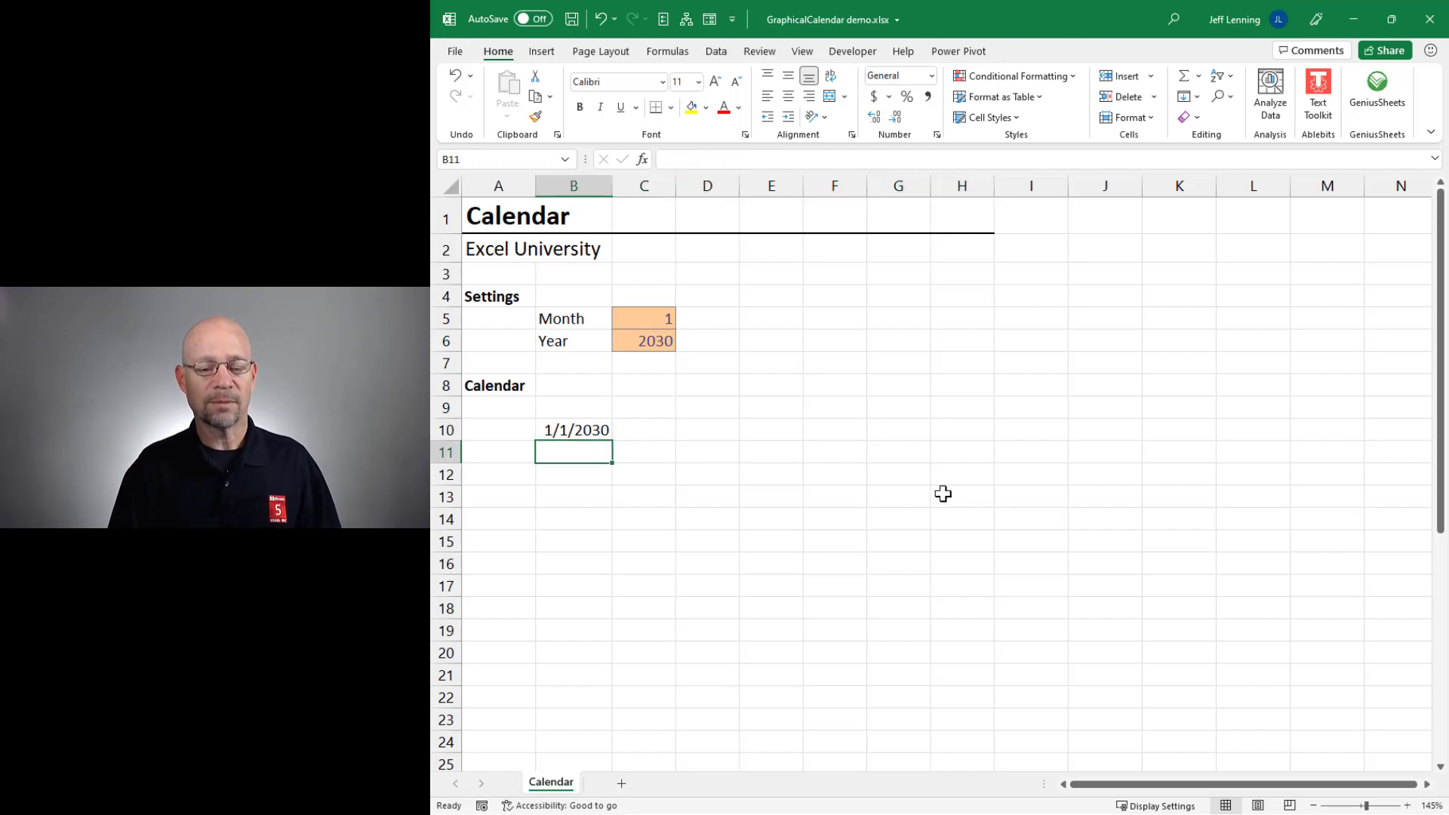
type("S")
key("Tab")
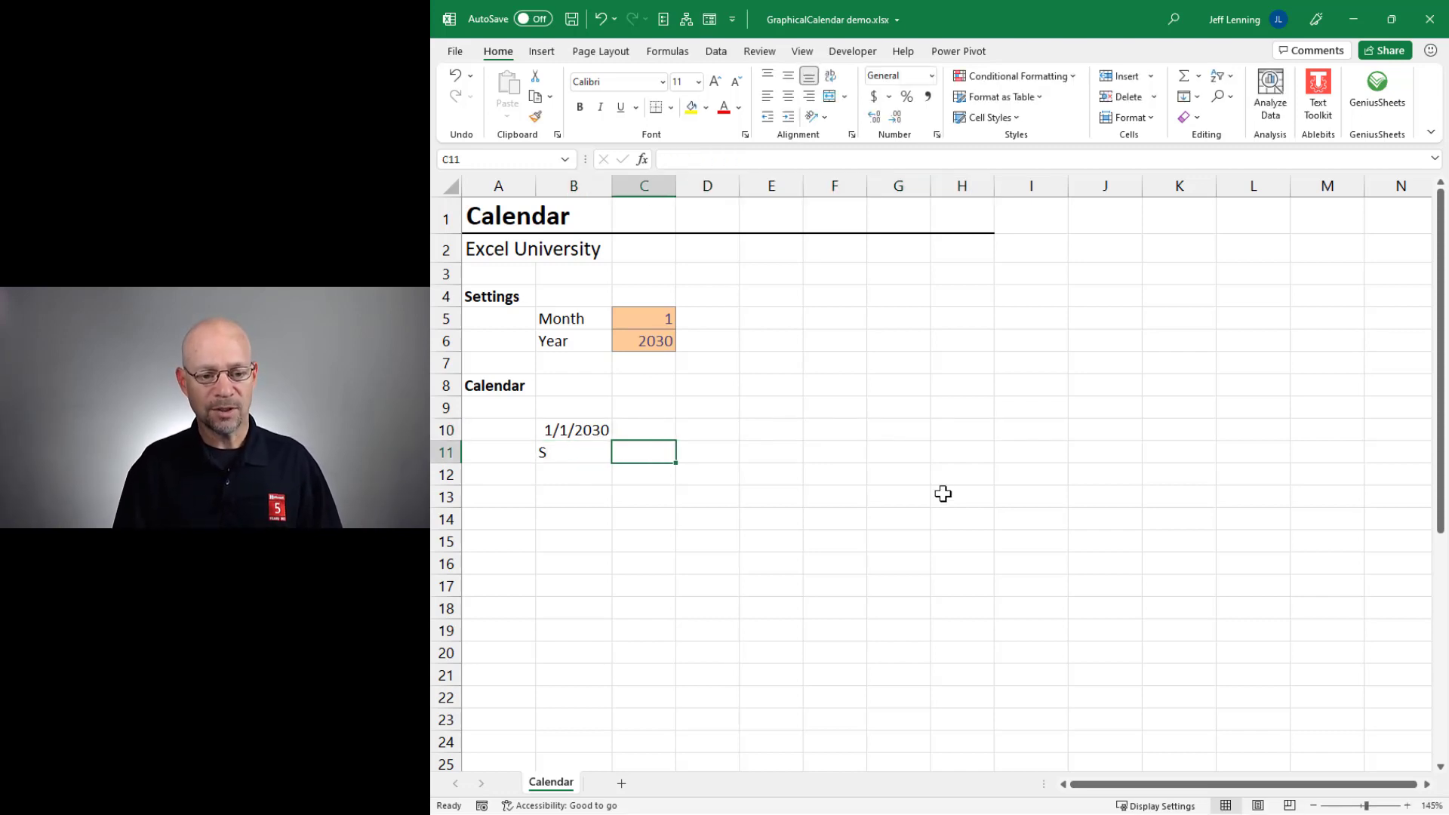
type("M")
key("Tab")
type("T")
key("Tab")
type("W")
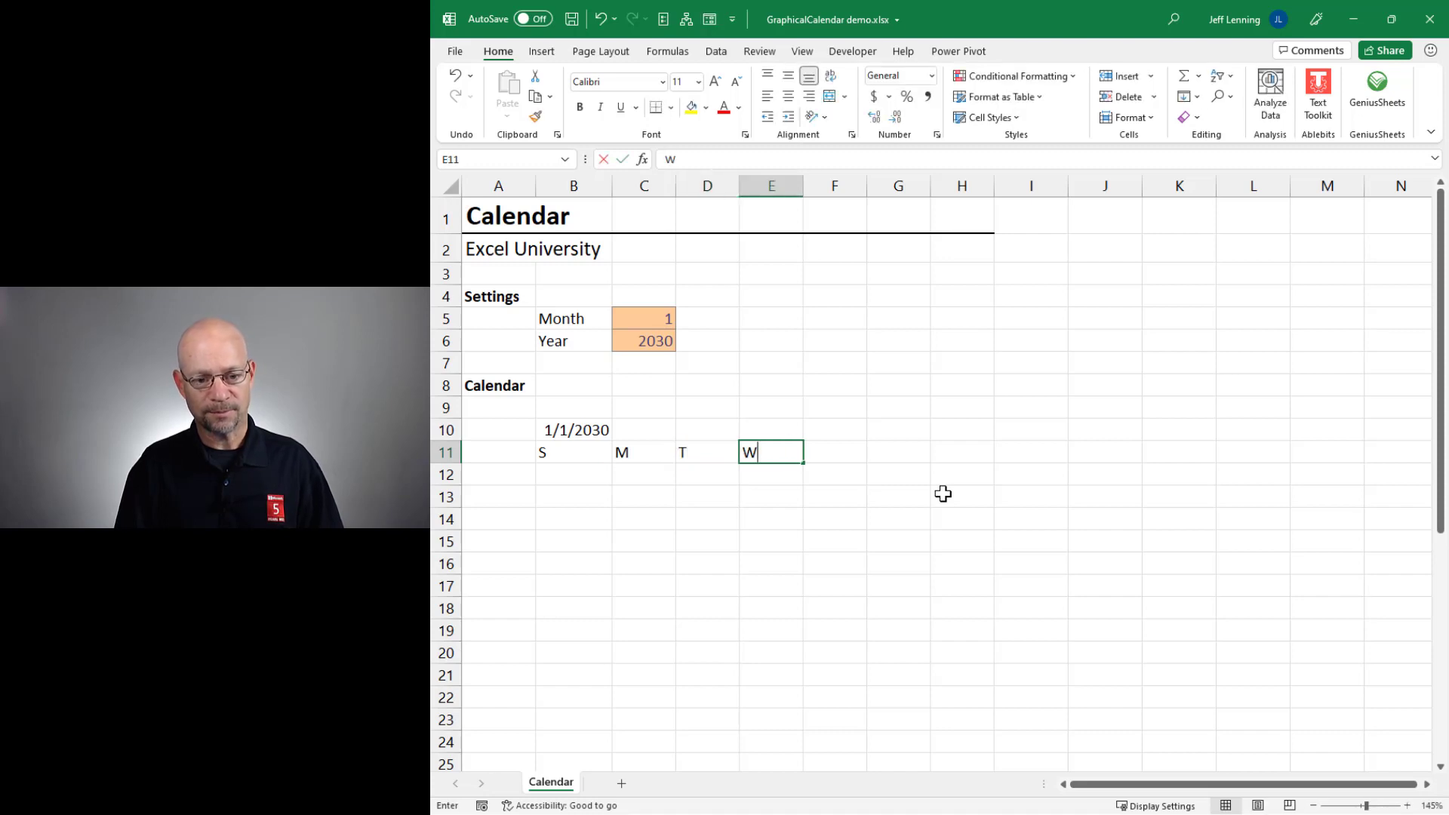
key("Tab")
type("T\tF\tS")
- Centre the weekday row and the rows below it
left_click_drag(573, 452, 974, 664)
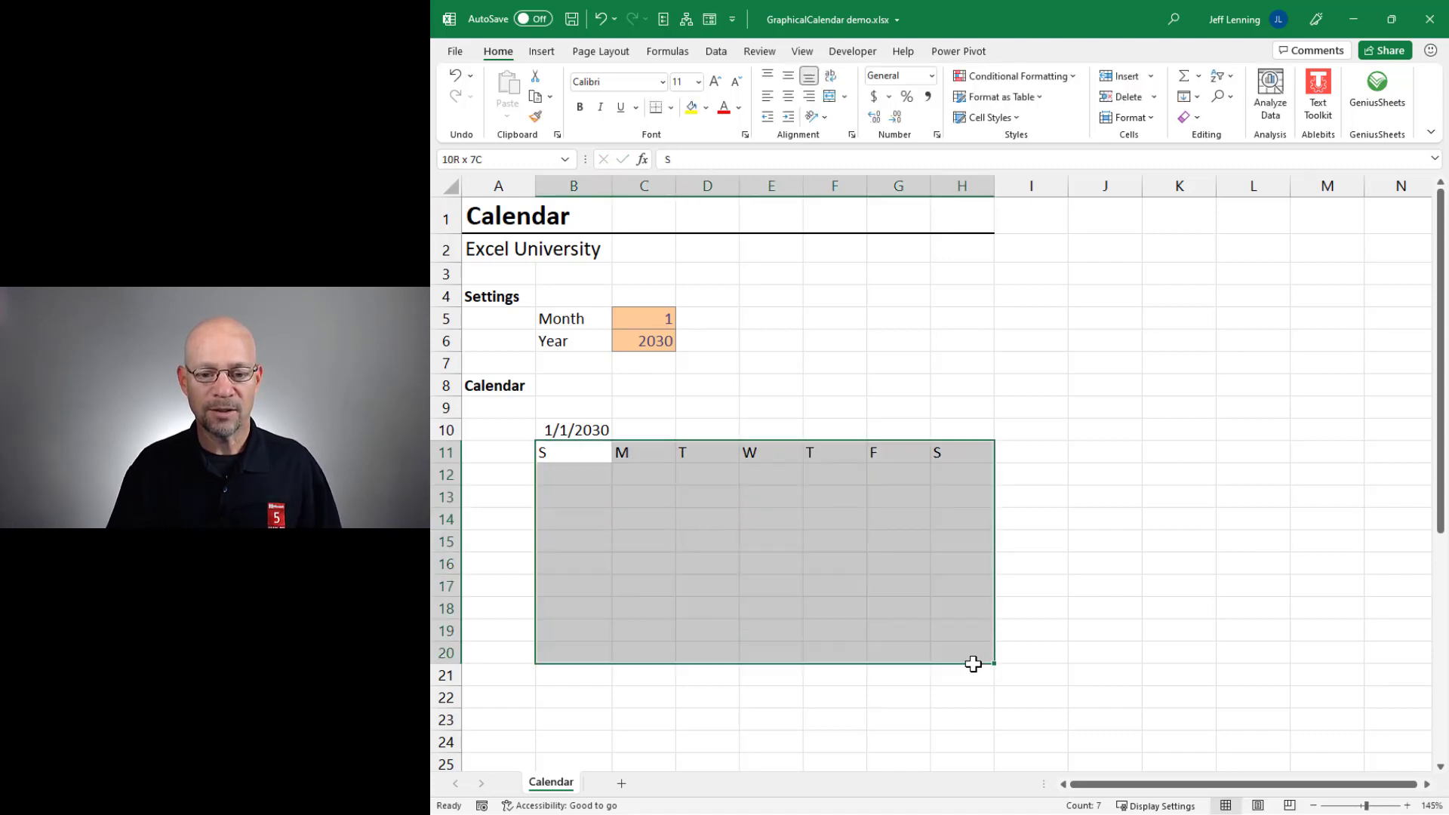
left_click(788, 96)
left_click_drag(589, 475, 638, 496)
left_click(606, 474)
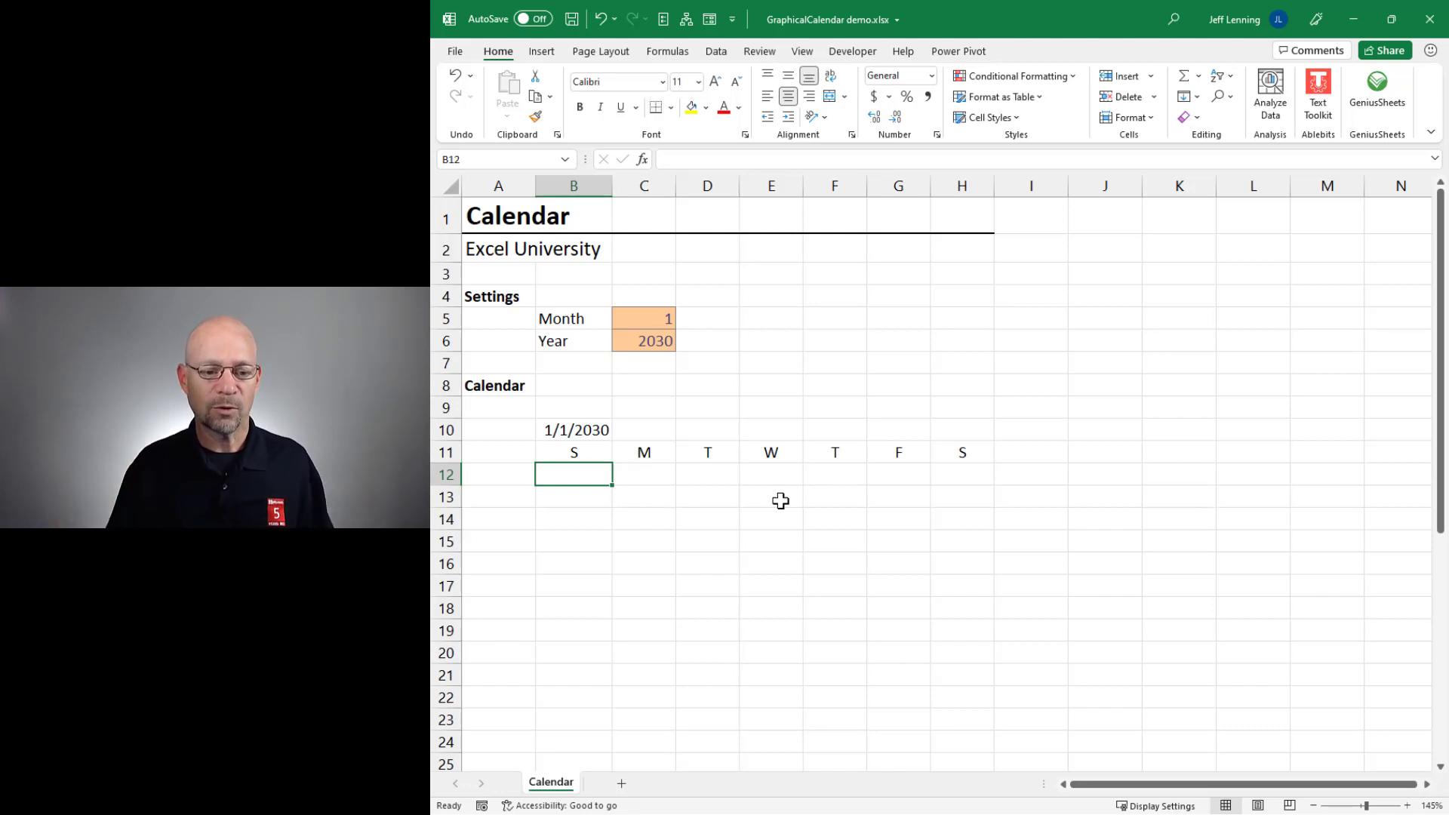
- Enter =SEQUENCE(10) in B12 to spill a ten-row number list
left_click_drag(577, 471, 981, 618)
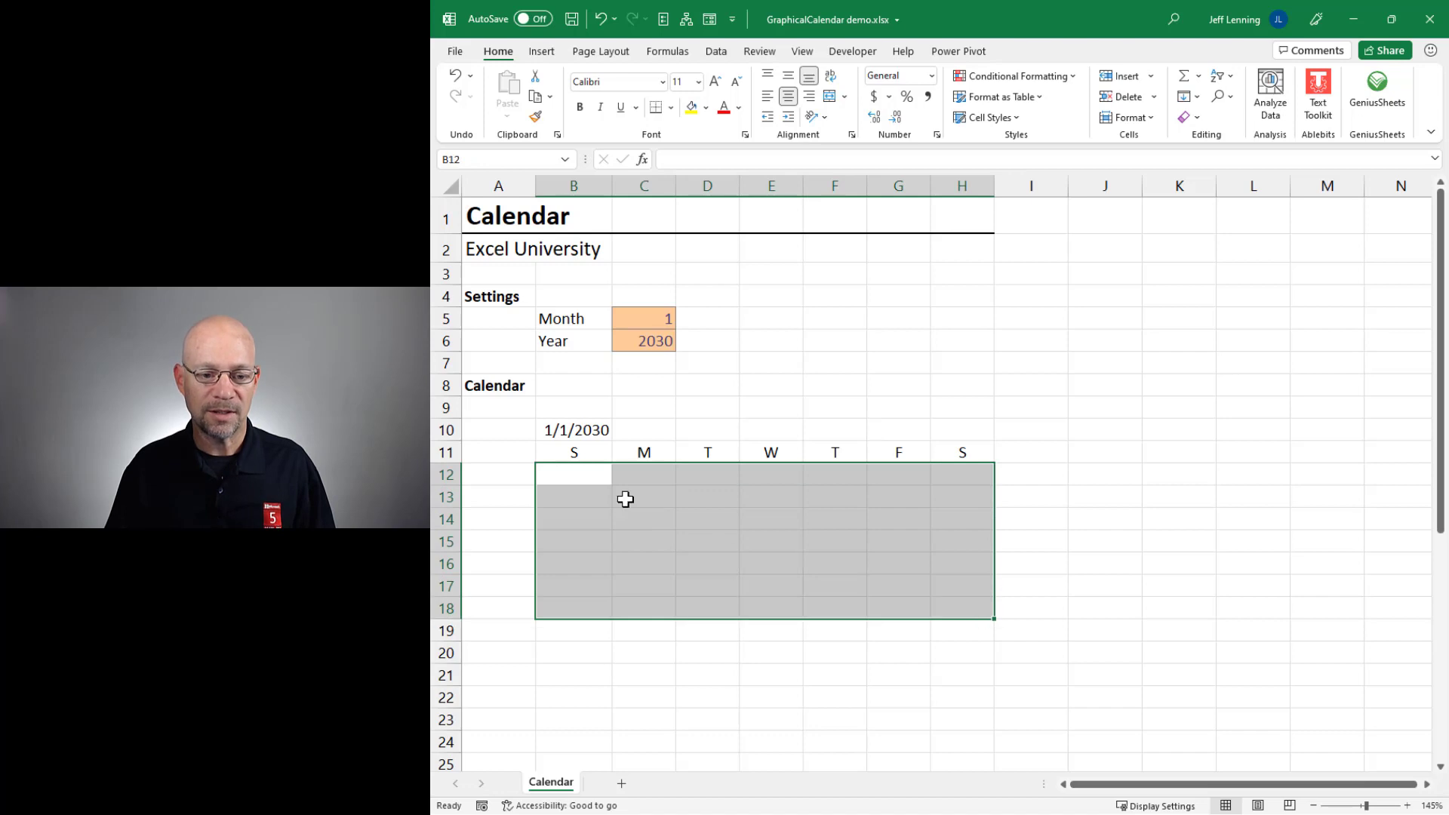
left_click(586, 476)
type("=seq")
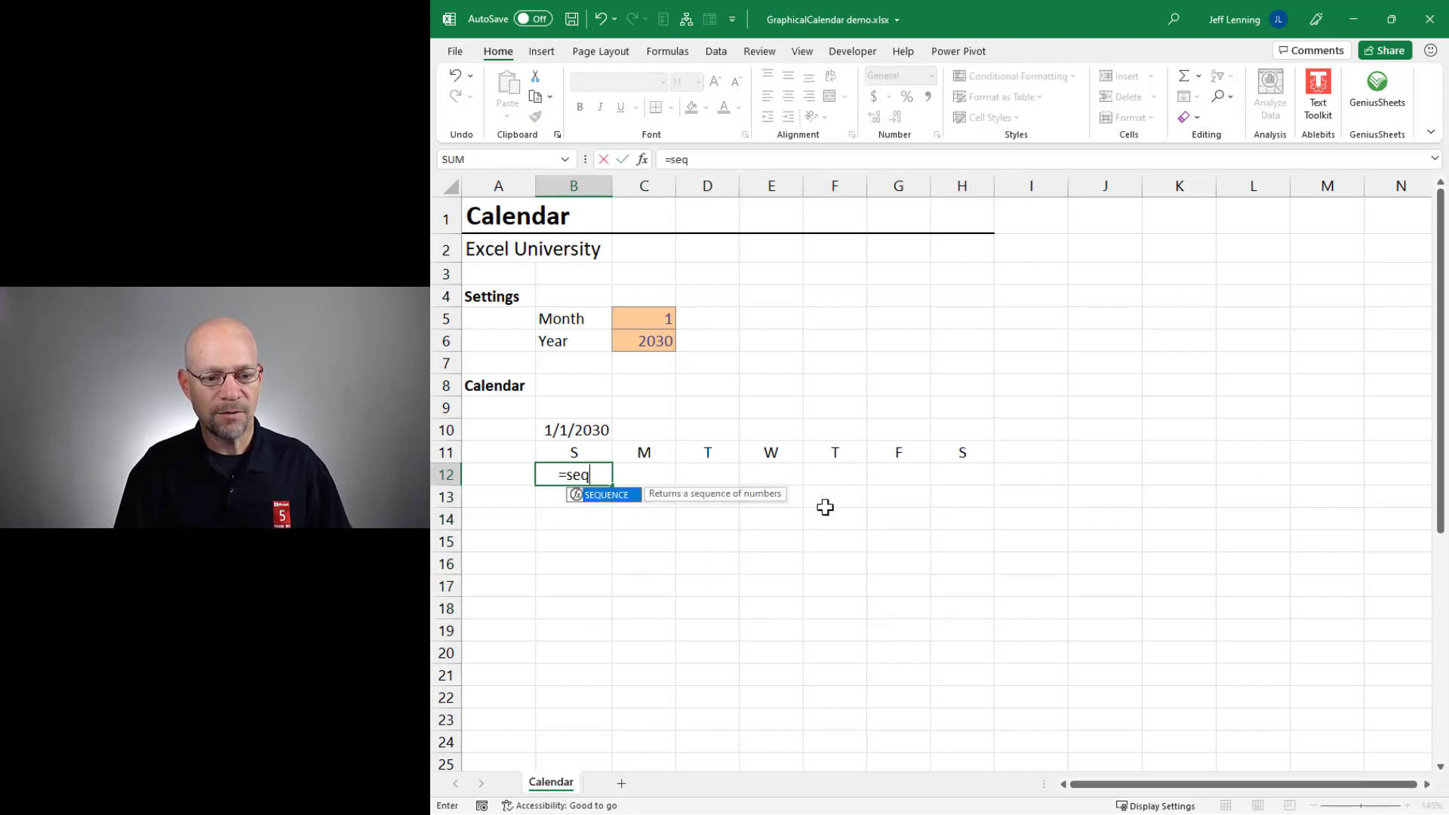
key("Tab")
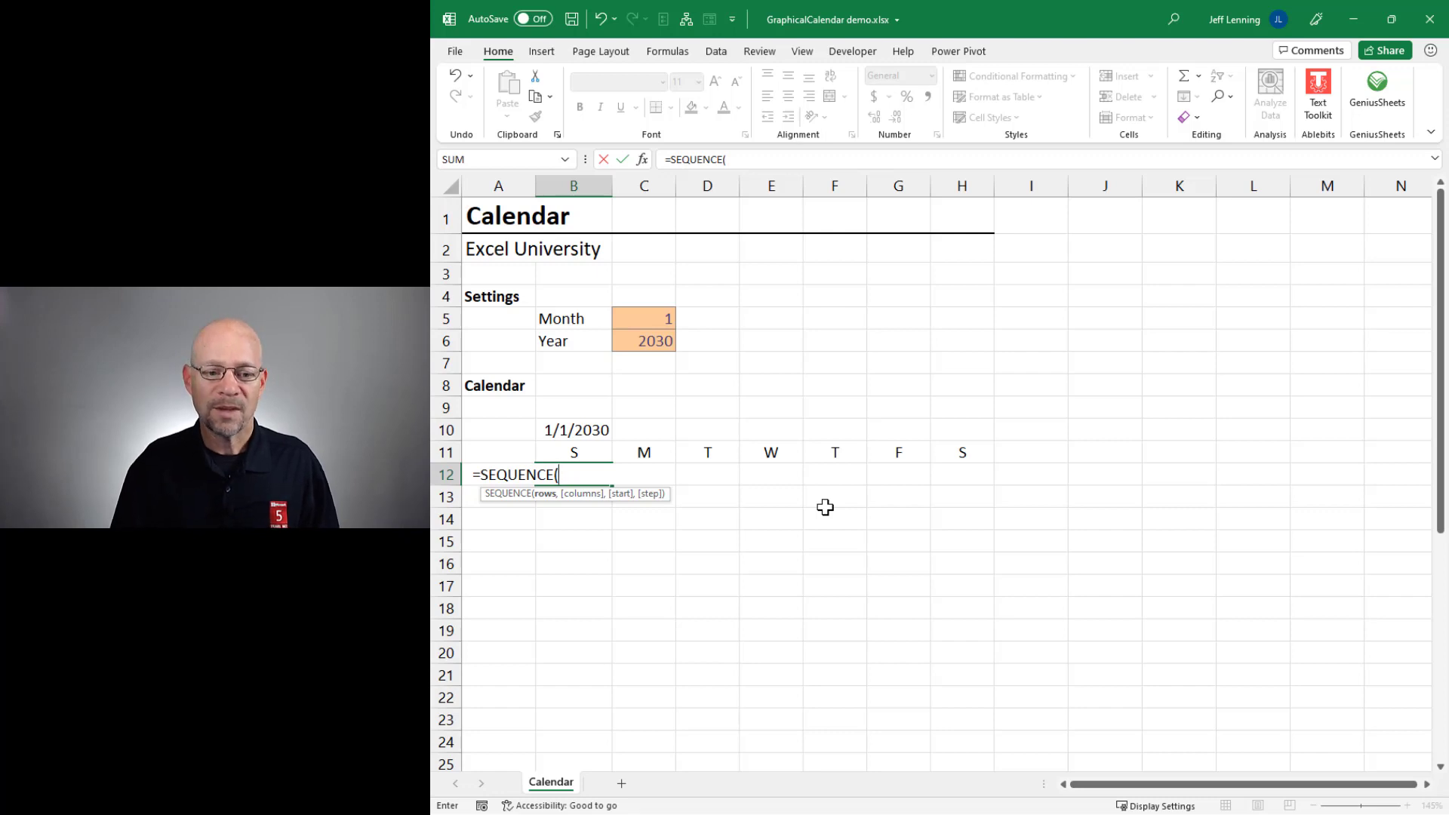
type("10)")
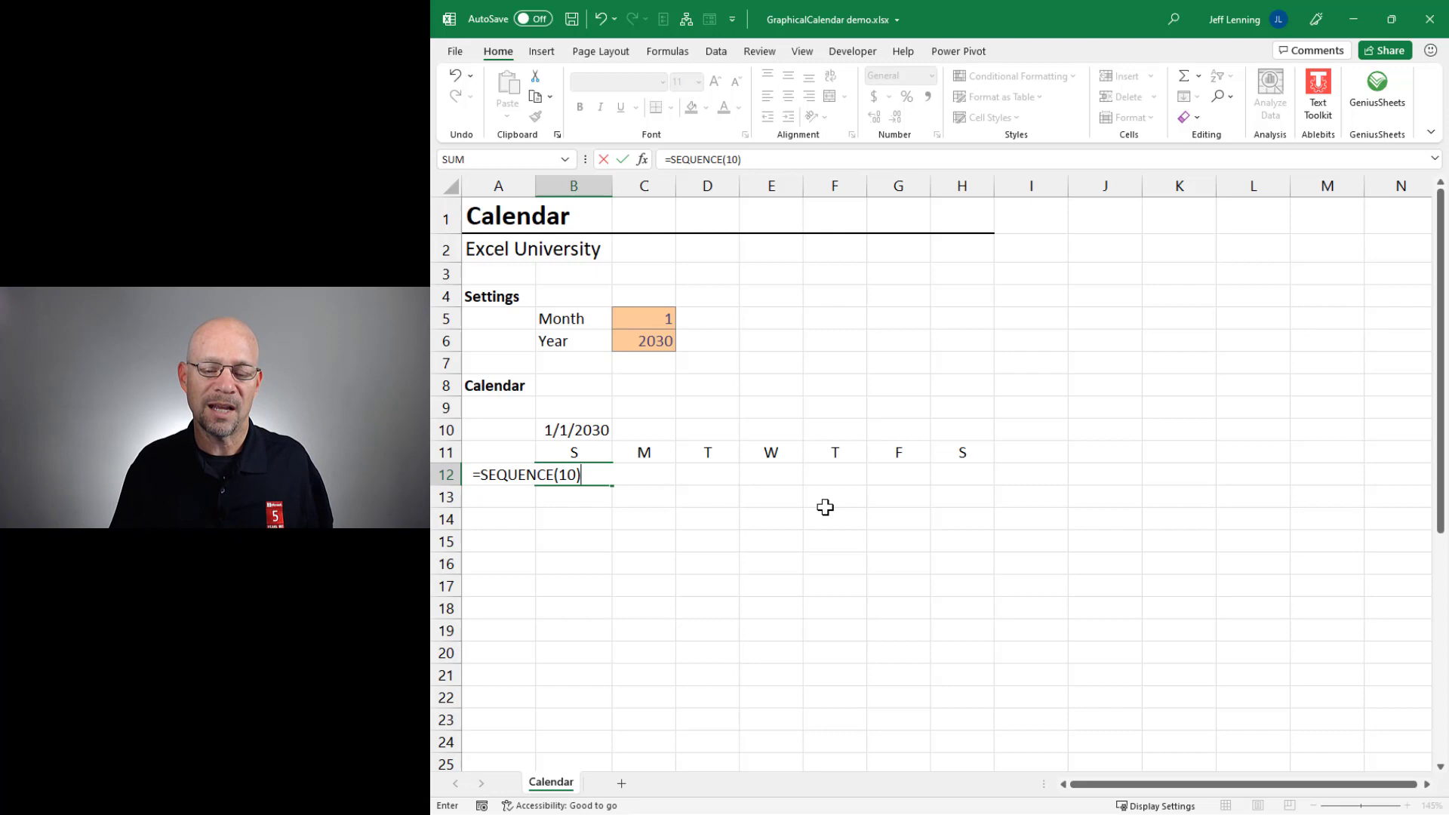
key("Return")
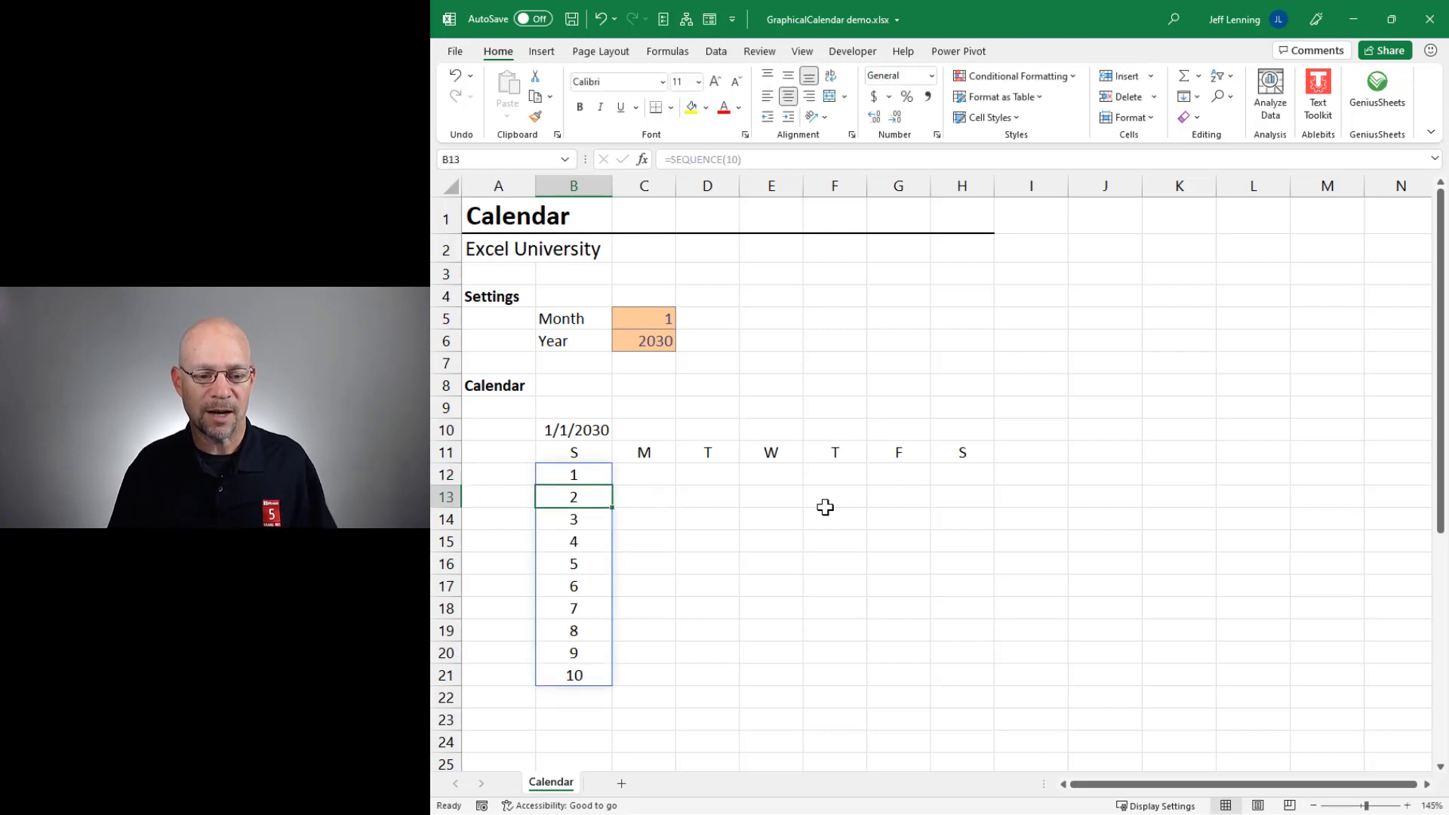
- Extend the formula to =SEQUENCE(10,10) for a 10-by-10 grid
key("Up")
key("F2")
key("BackSpace")
type(",")
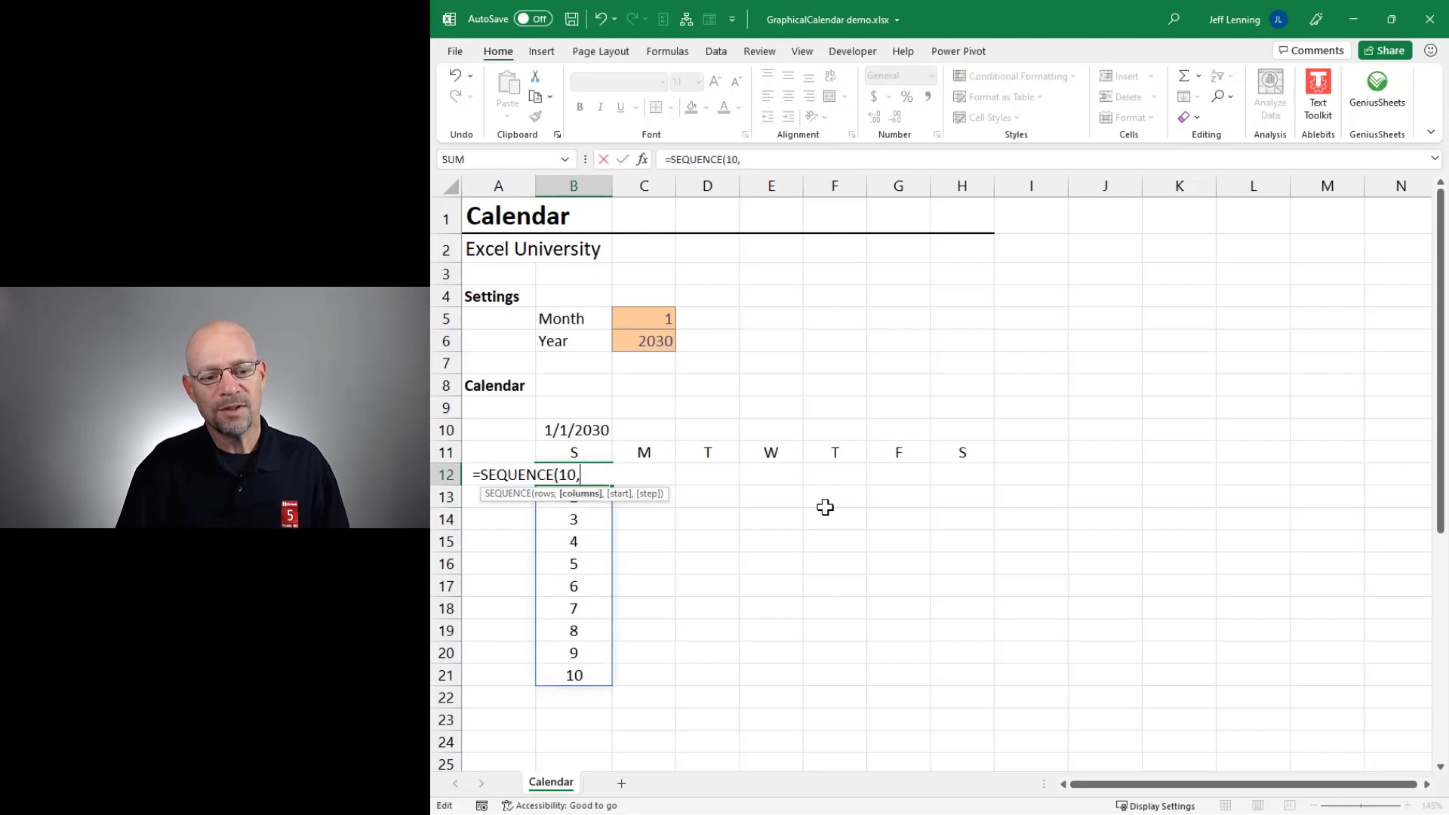
type("10)")
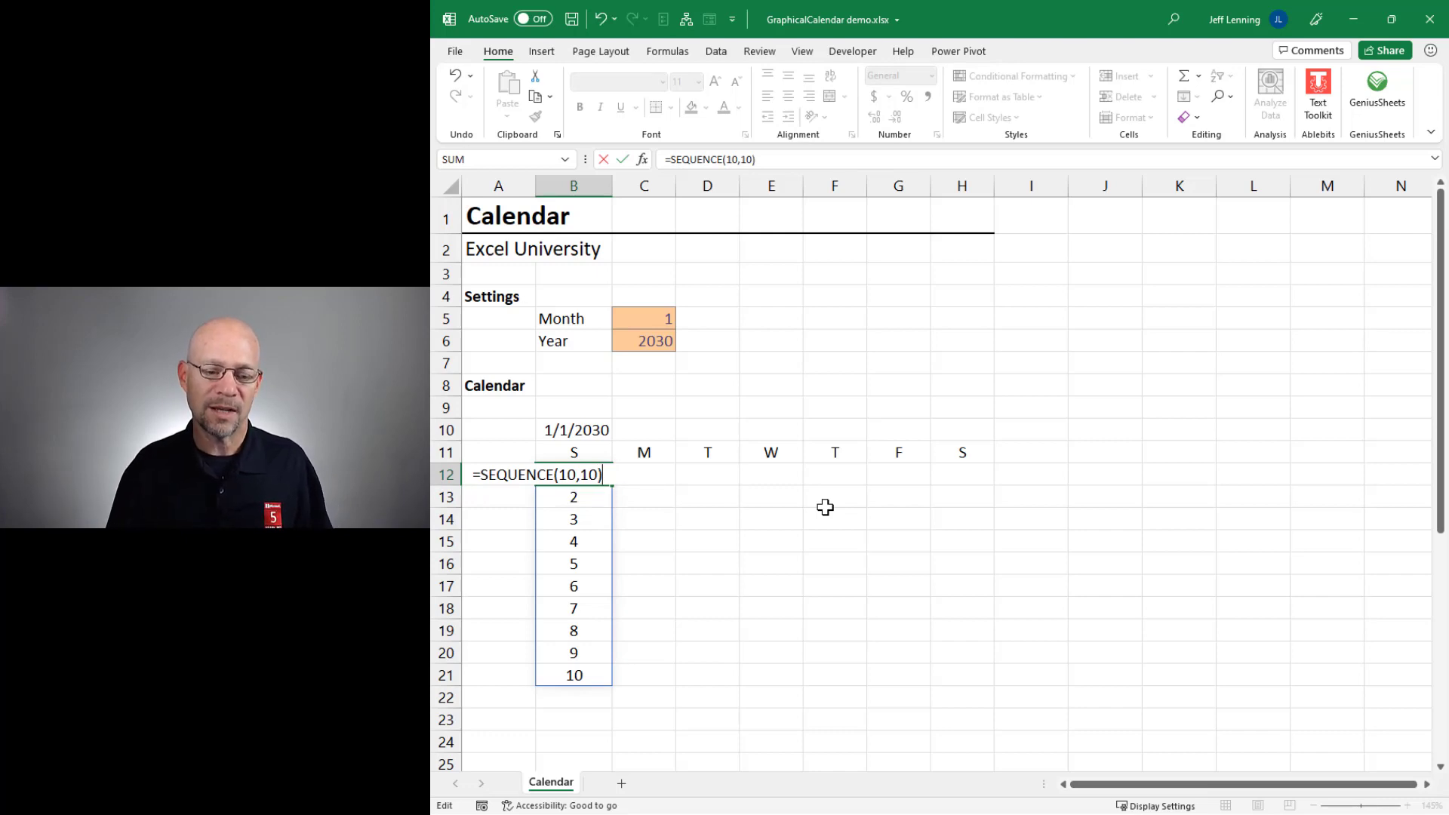
key("Return")
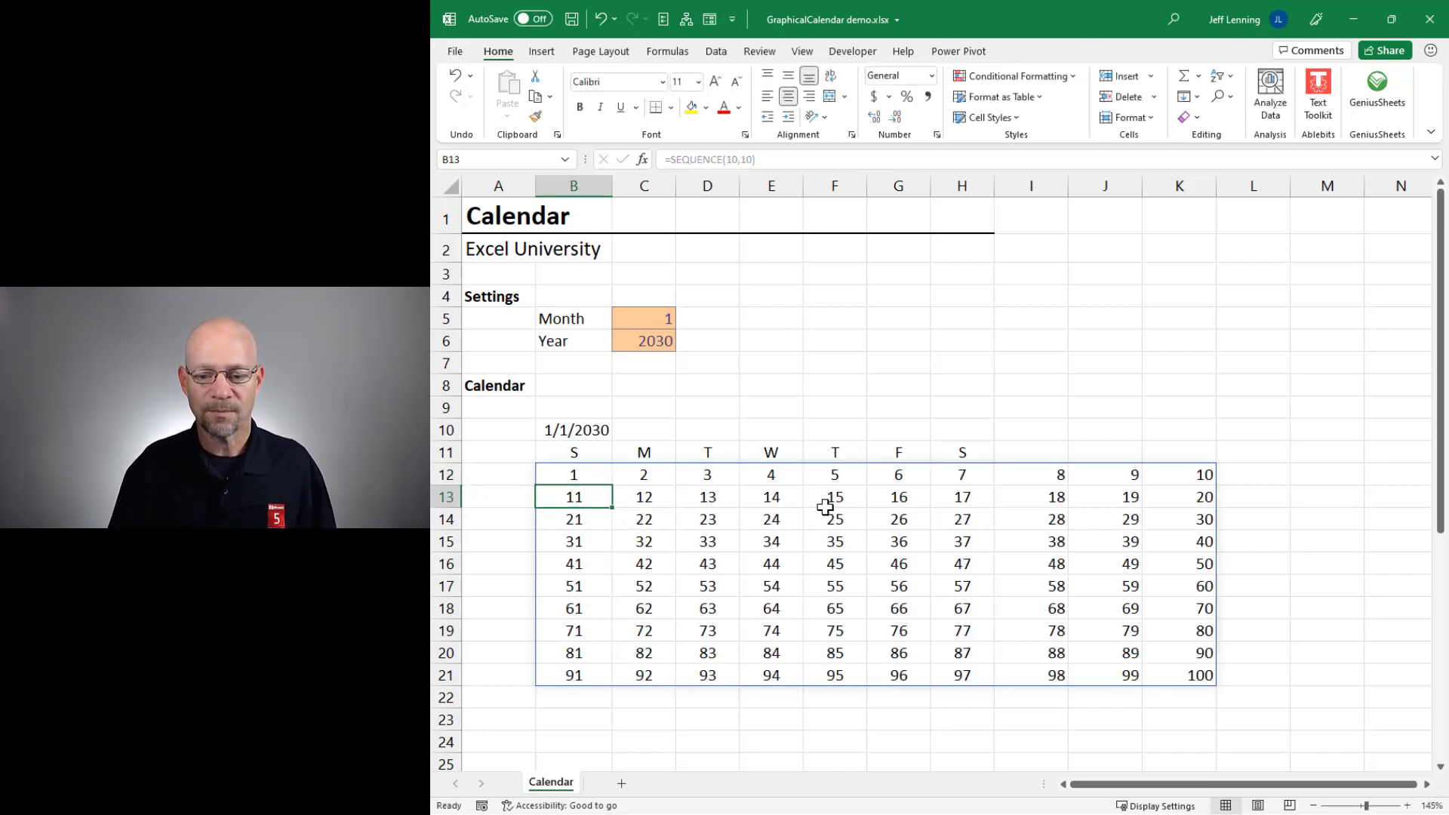
- Add a start value of 100 to the trial sequence
key("Up")
key("F2")
key("Left")
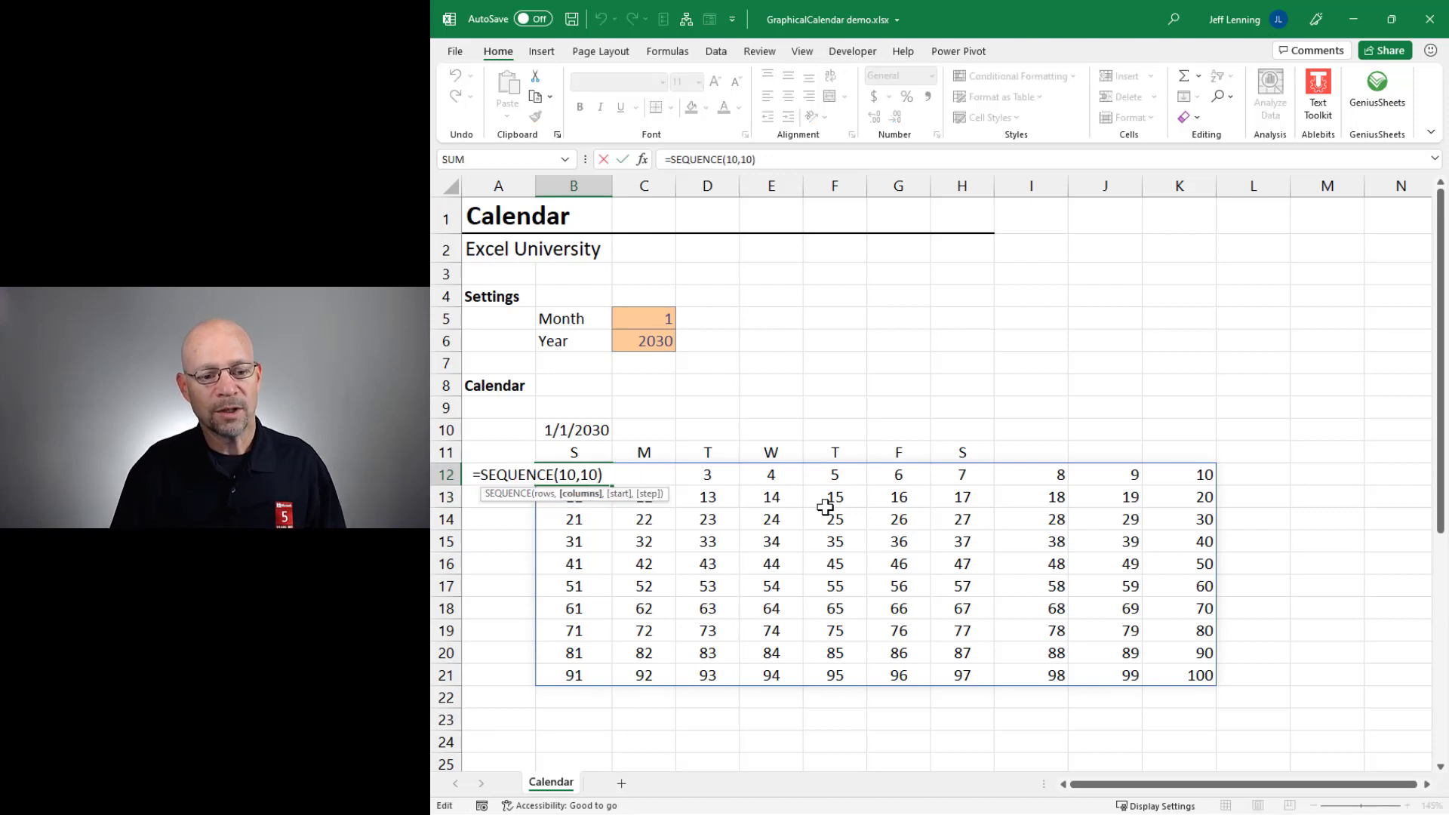
type(",")
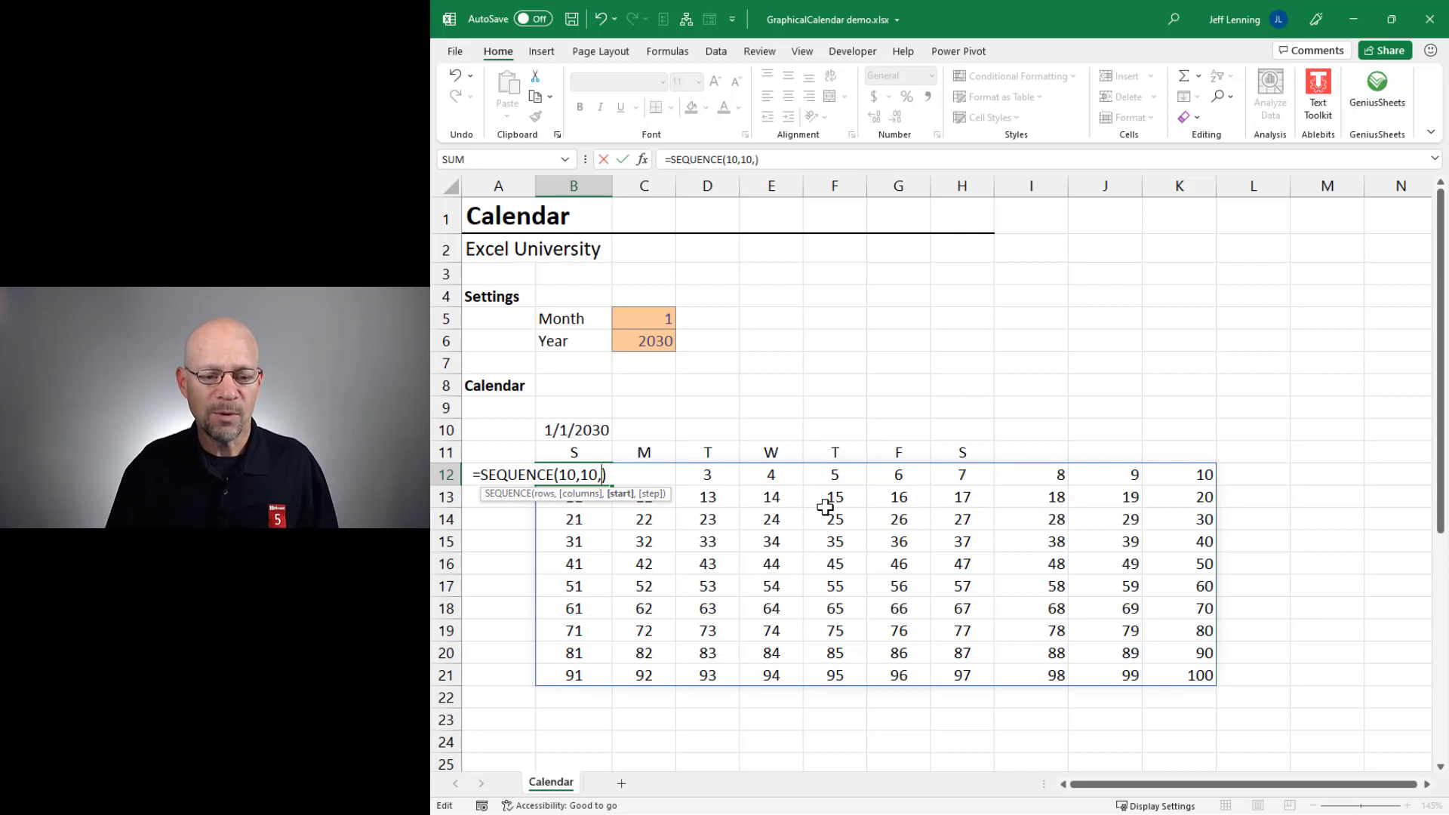
type("100")
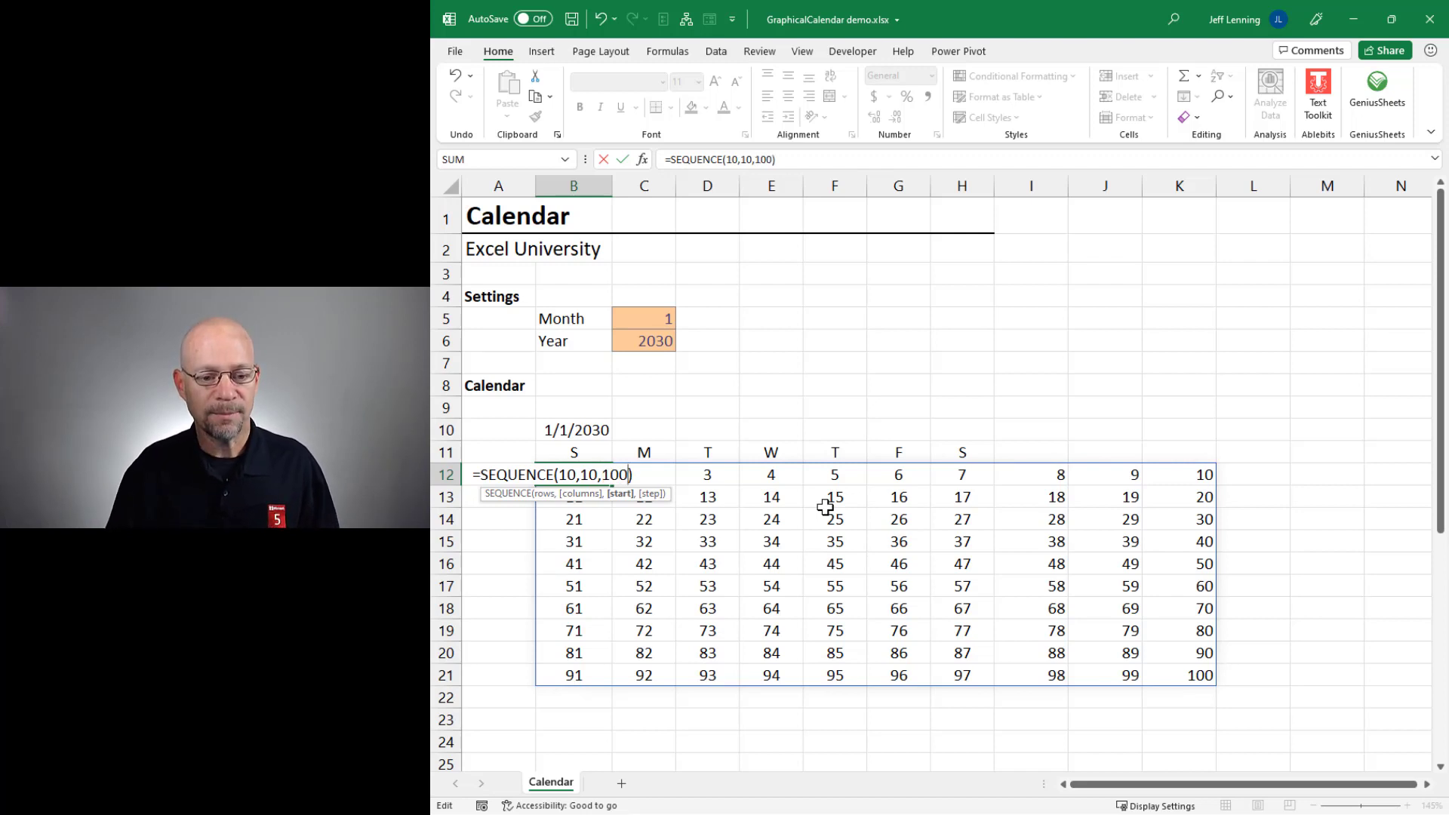
key("Return")
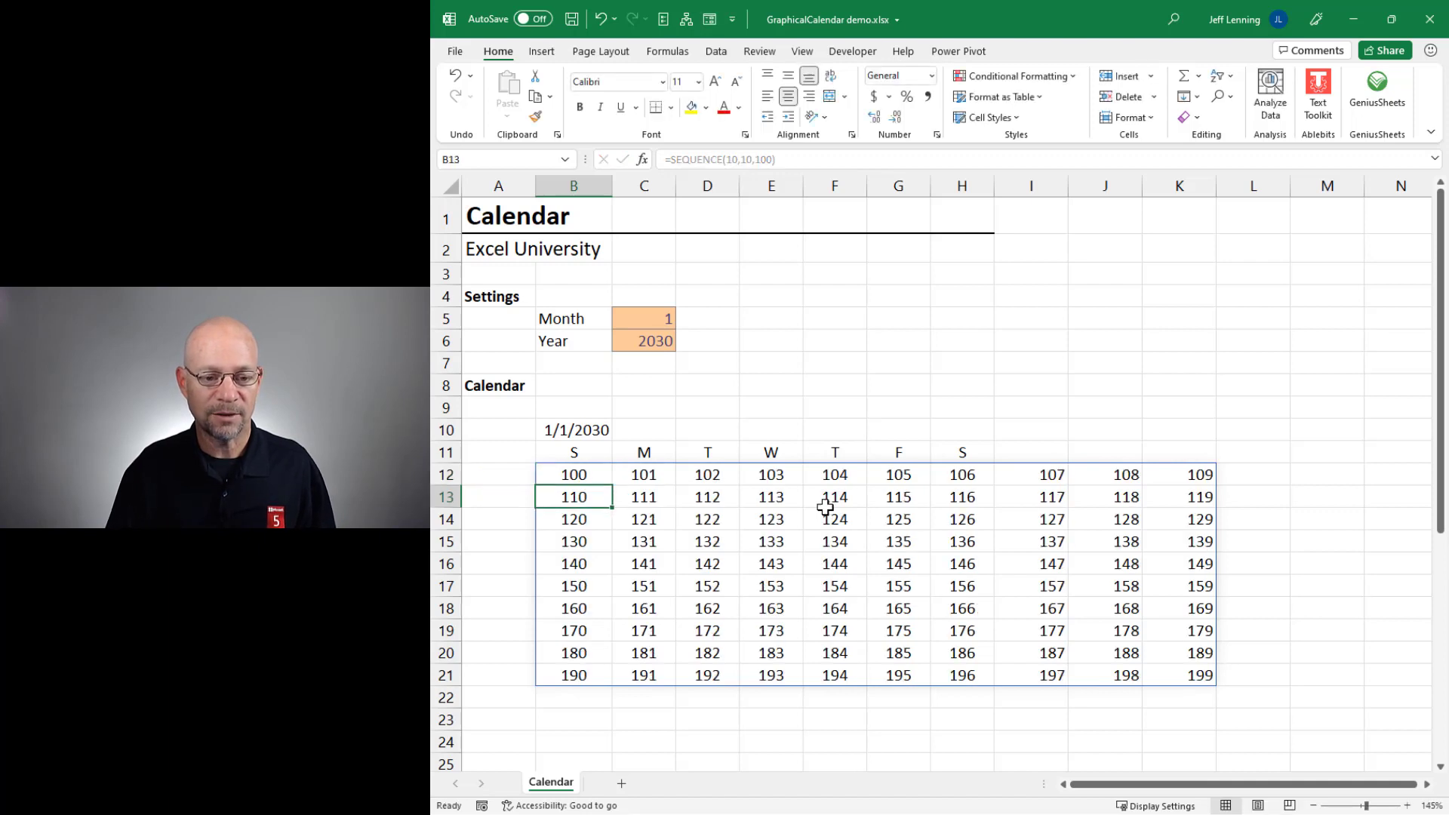
- Add a step of 10 to the trial sequence
key("Up")
key("F2")
key("Left")
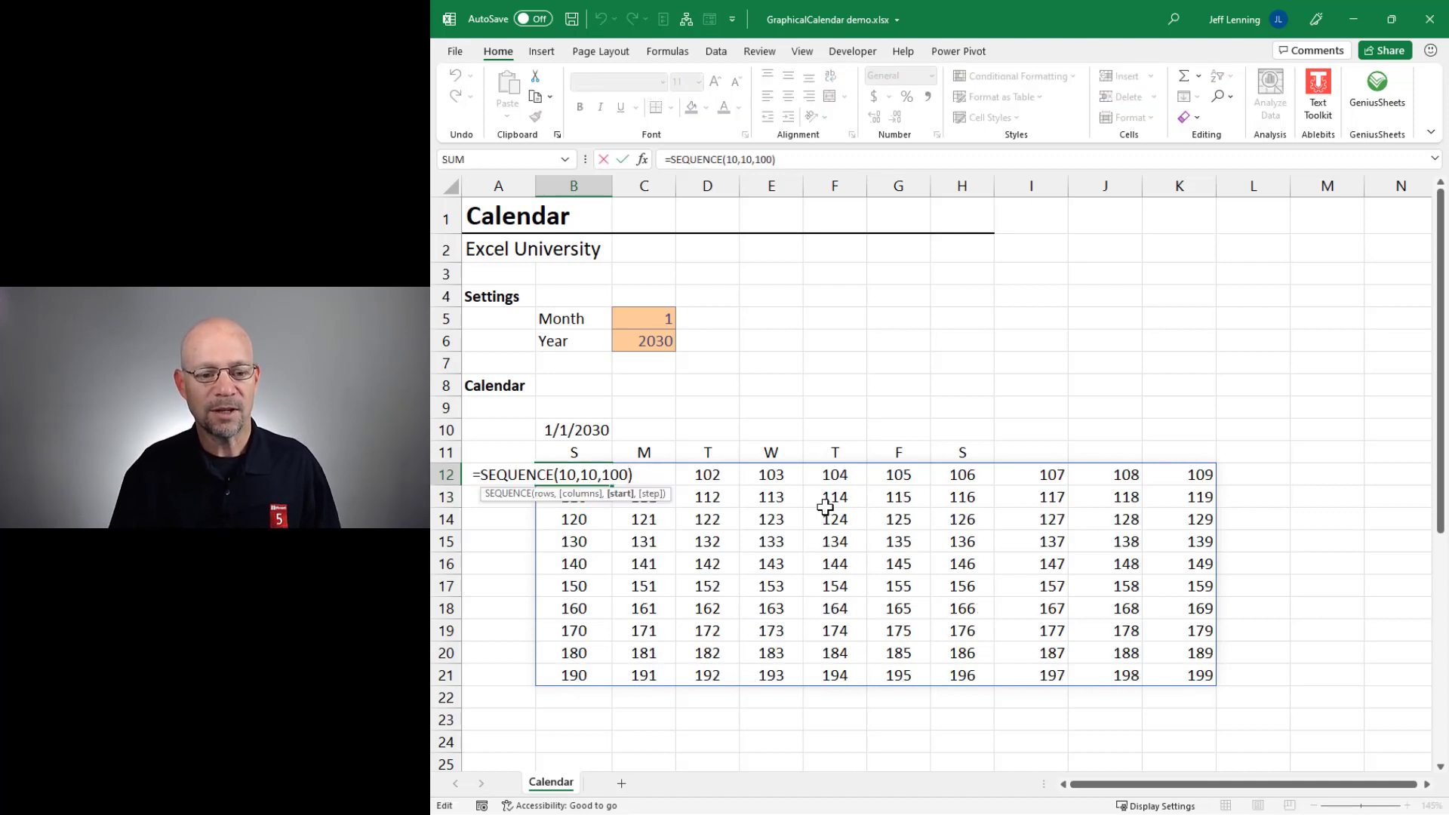
type(",")
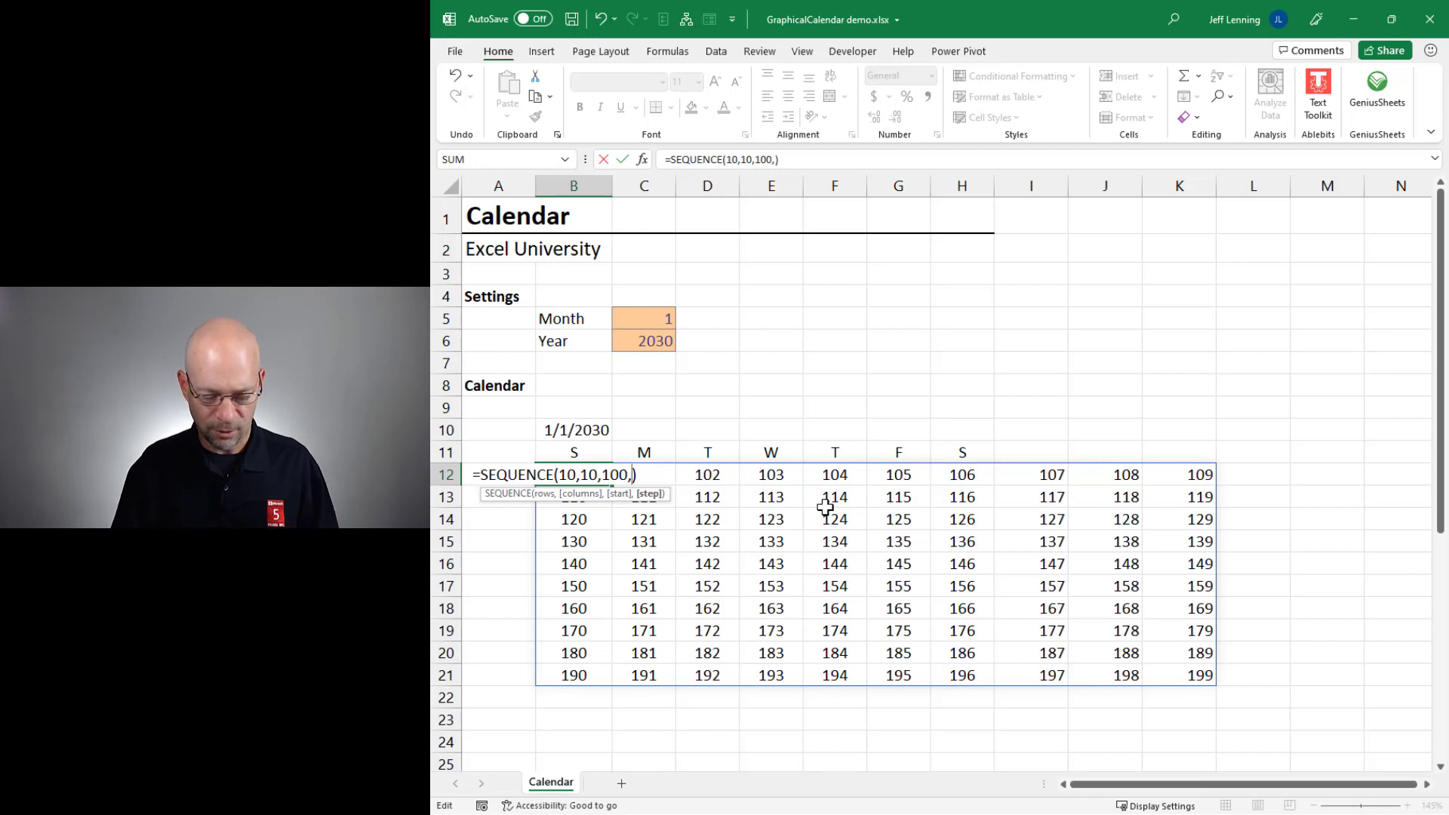
type("10")
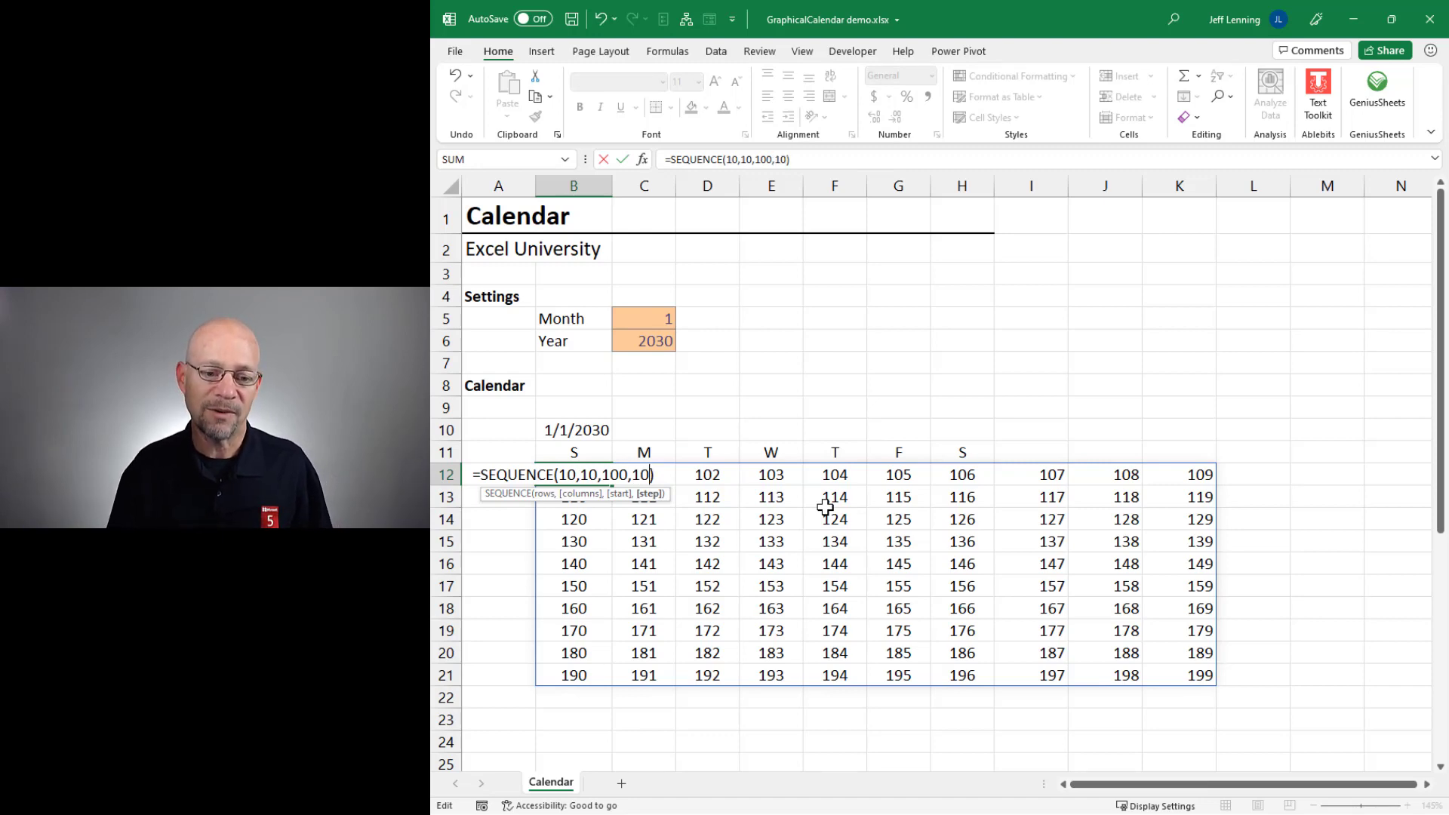
key("Return")
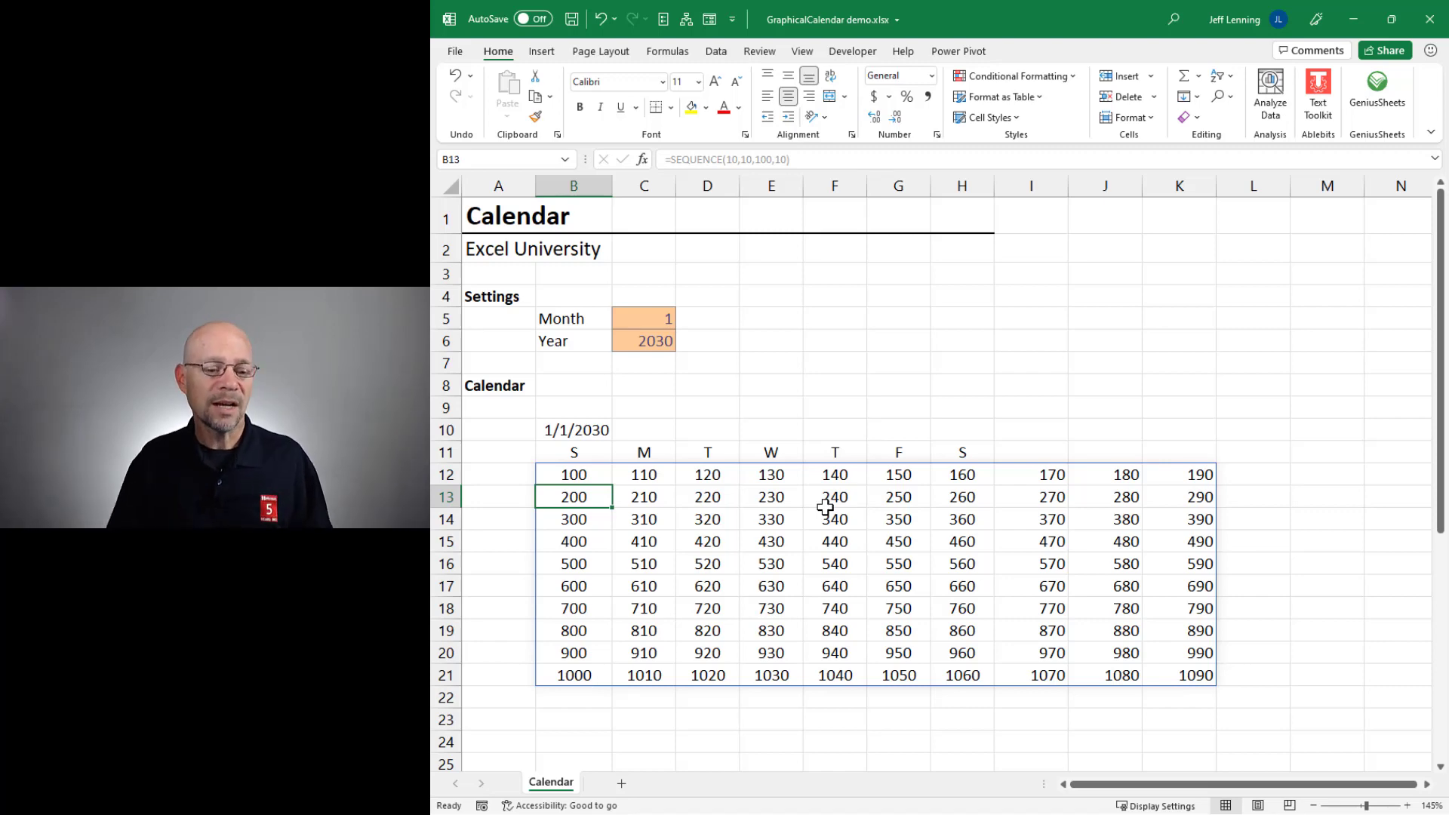
- Delete the trial formula and begin a fresh =SEQUENCE( in B12
key("Up")
key("Delete")
type("=SEQUENCE(")
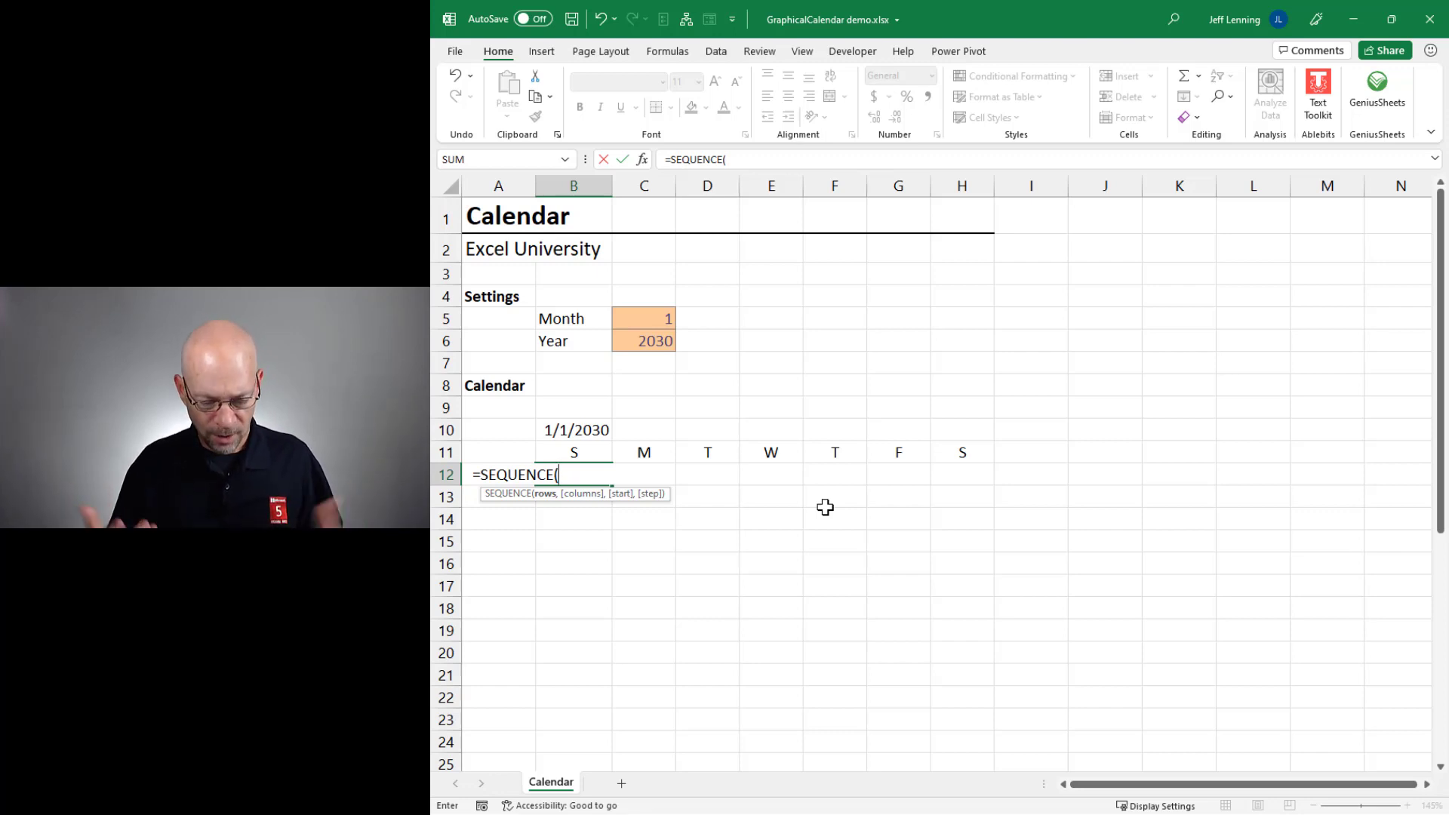
- Complete B12 as =SEQUENCE(6,7) so numbers 1–42 spill across B12:H17
type("6,")
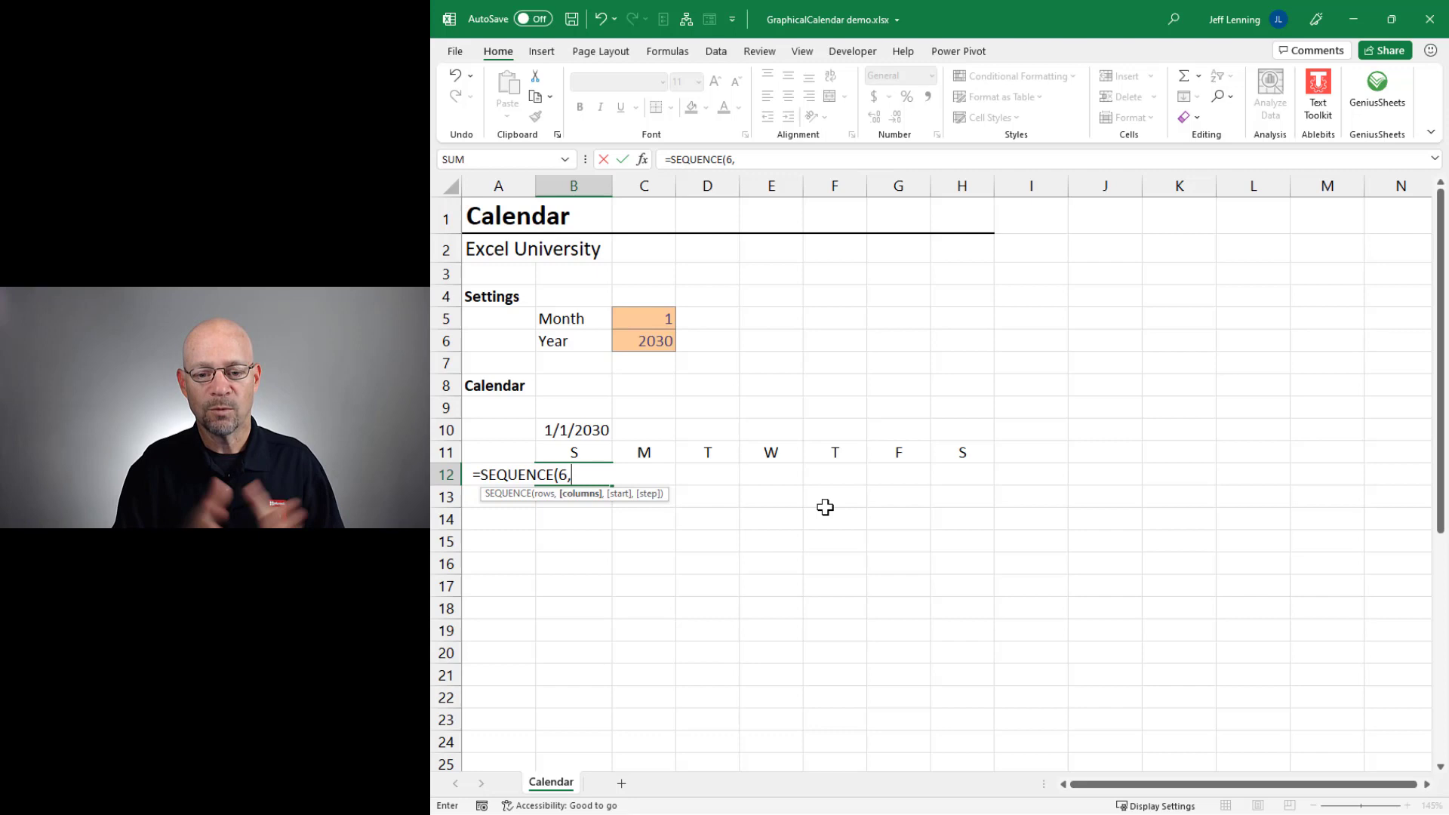
type("7")
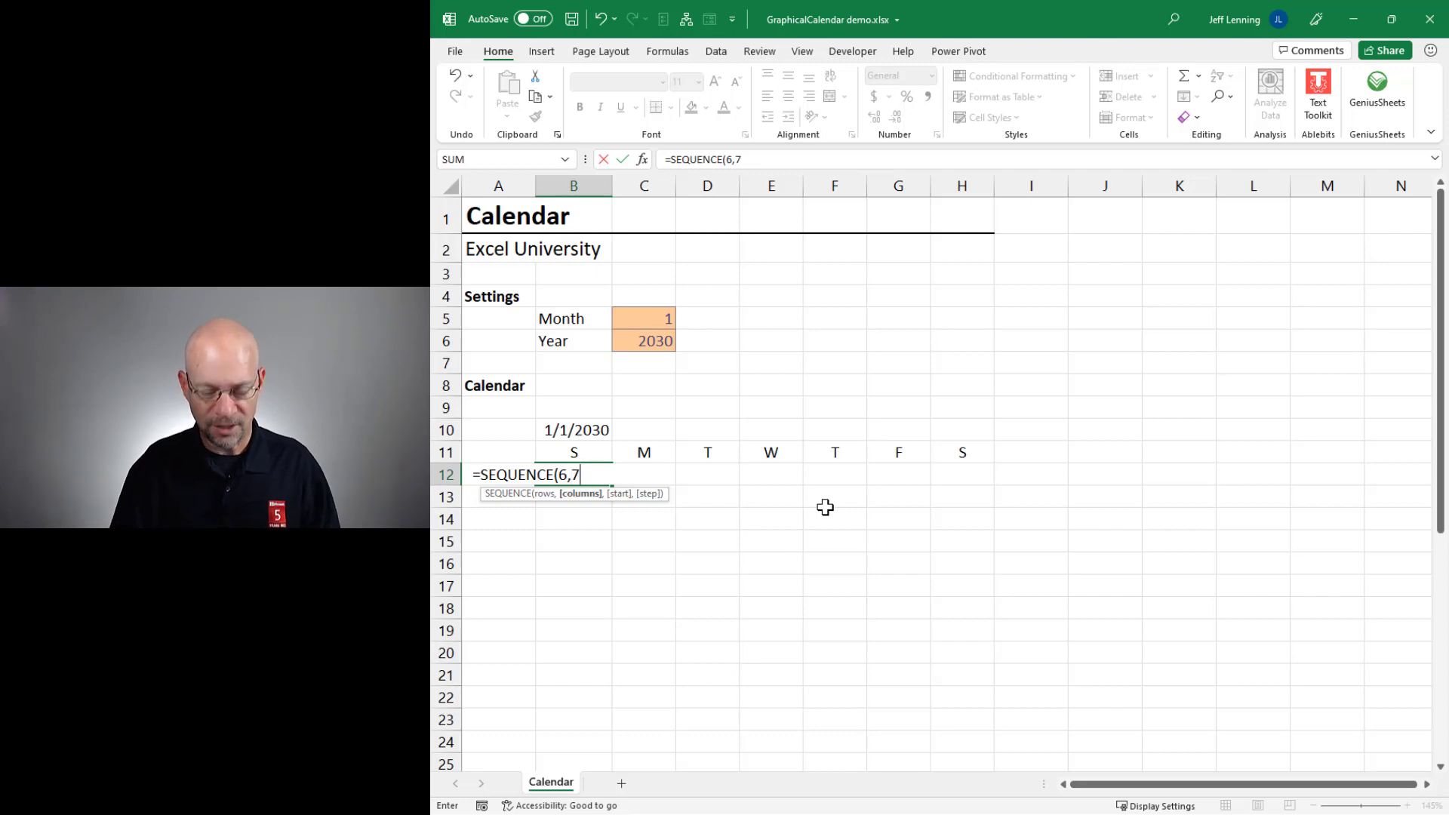
type(")")
key("Return")
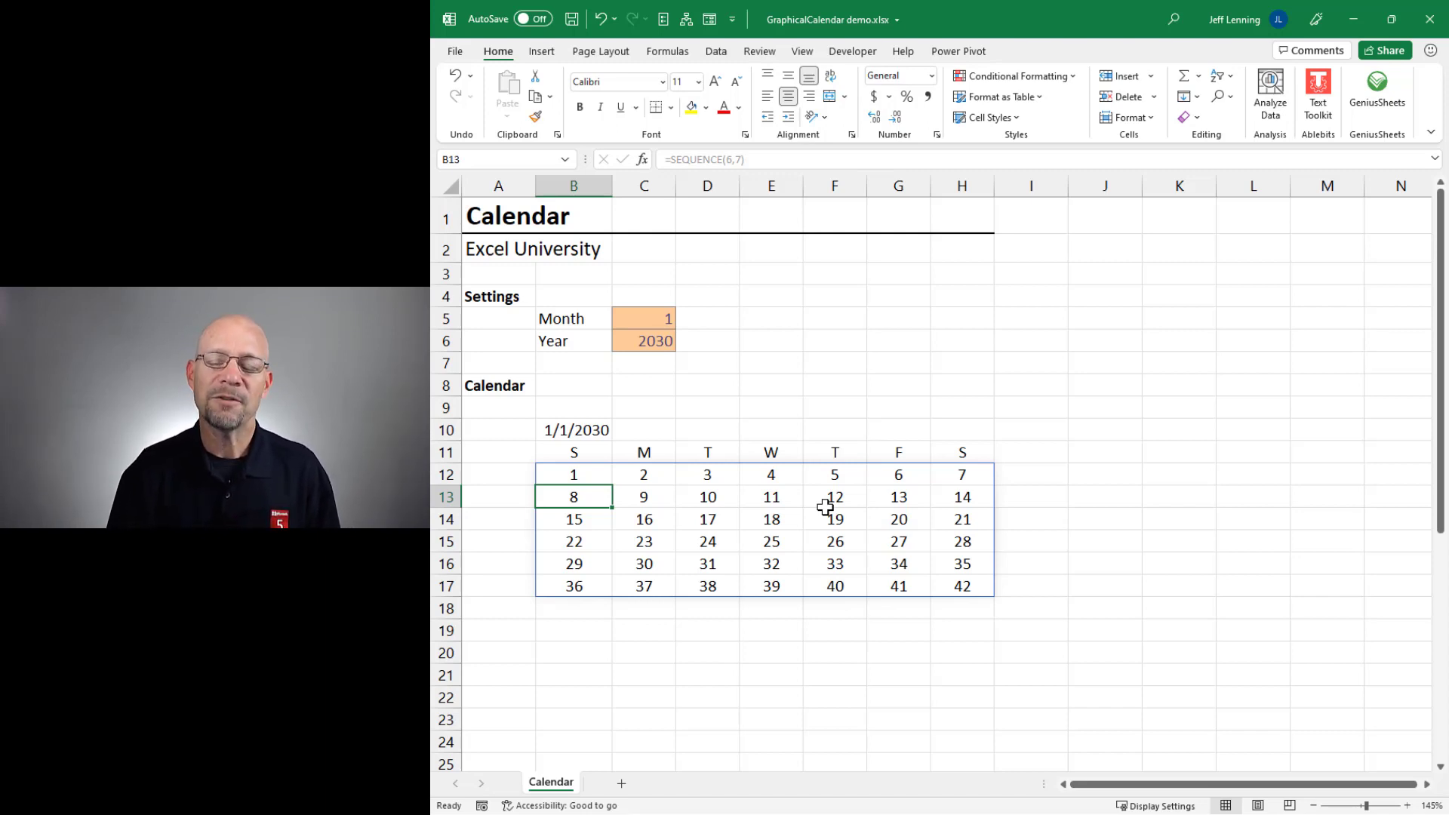
left_click(568, 427)
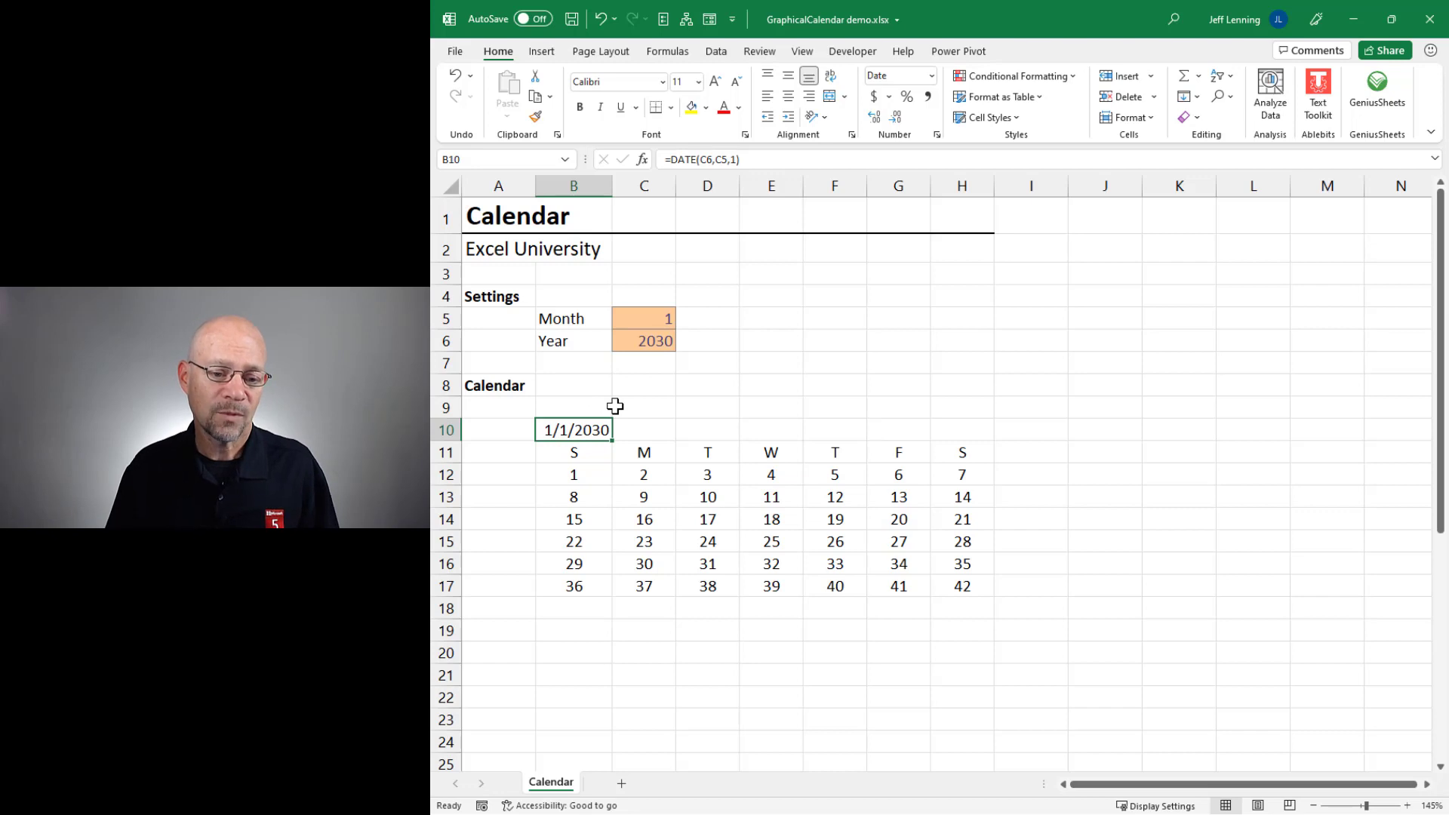
- Inspect the 1–42 grid values and the 1/1/2030 date in B10, then move to D9
left_click(587, 478)
key("ctrl+shift+End")
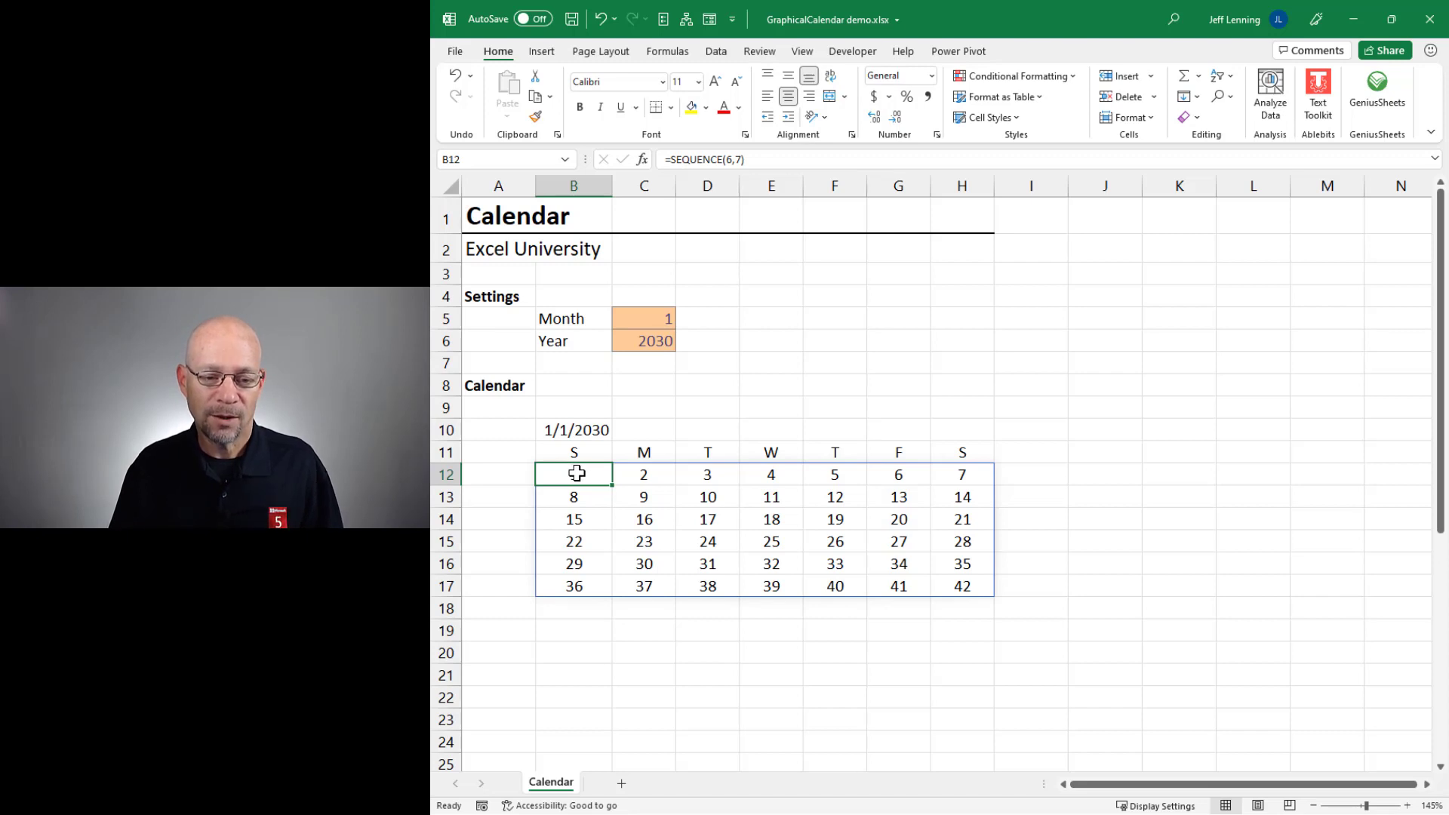
left_click(648, 474)
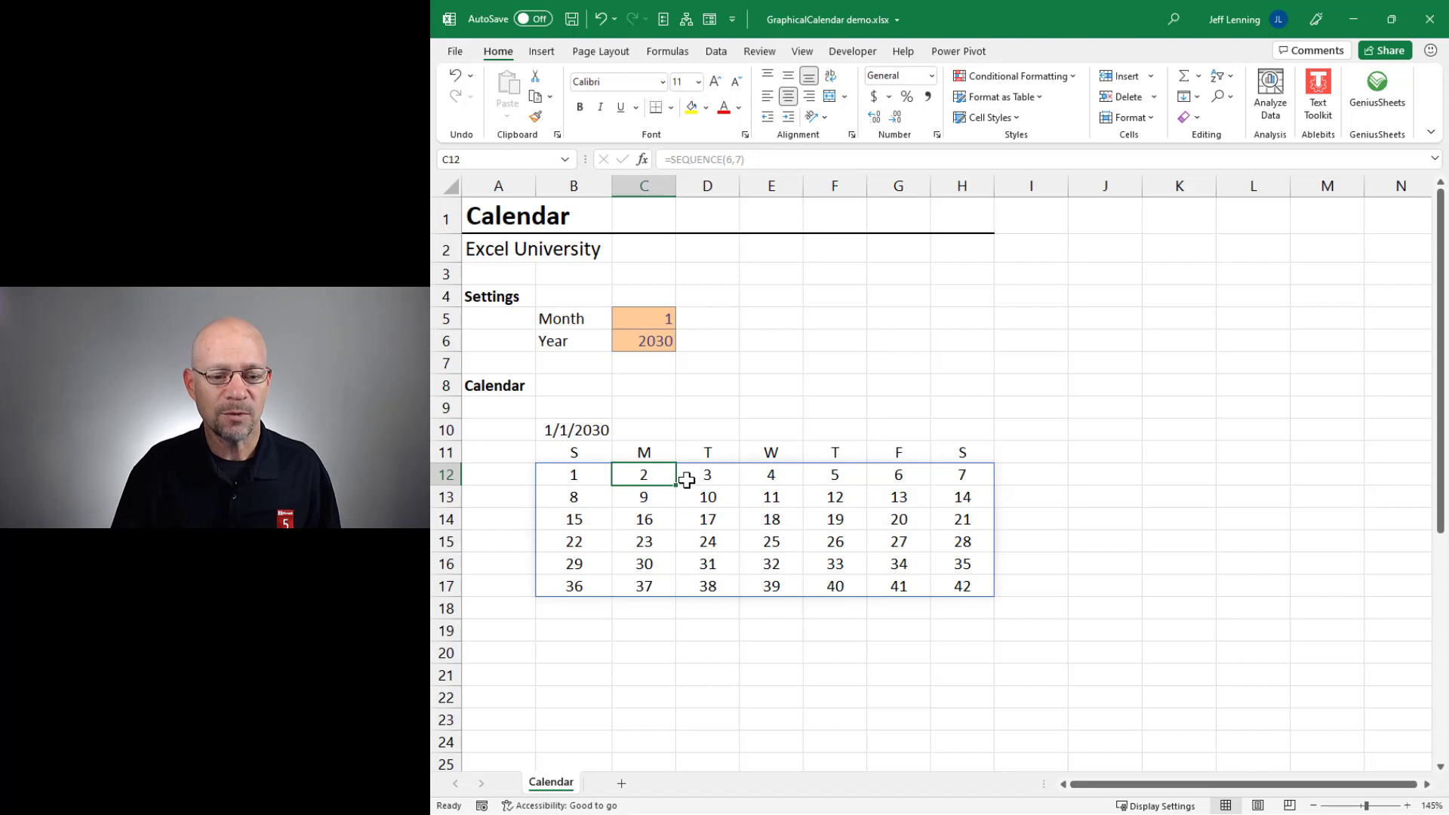
left_click(576, 473)
left_click(644, 473)
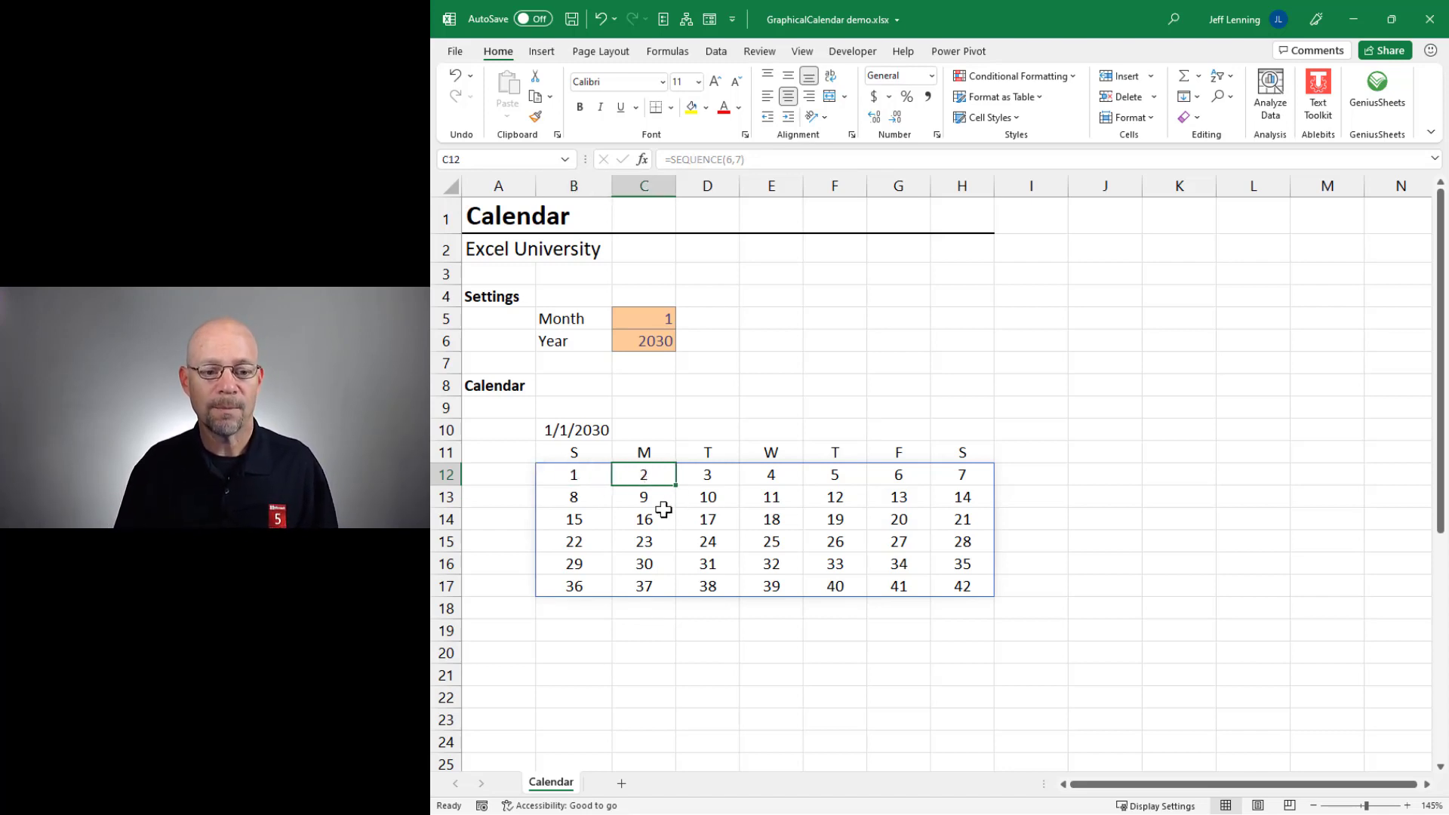
left_click(578, 432)
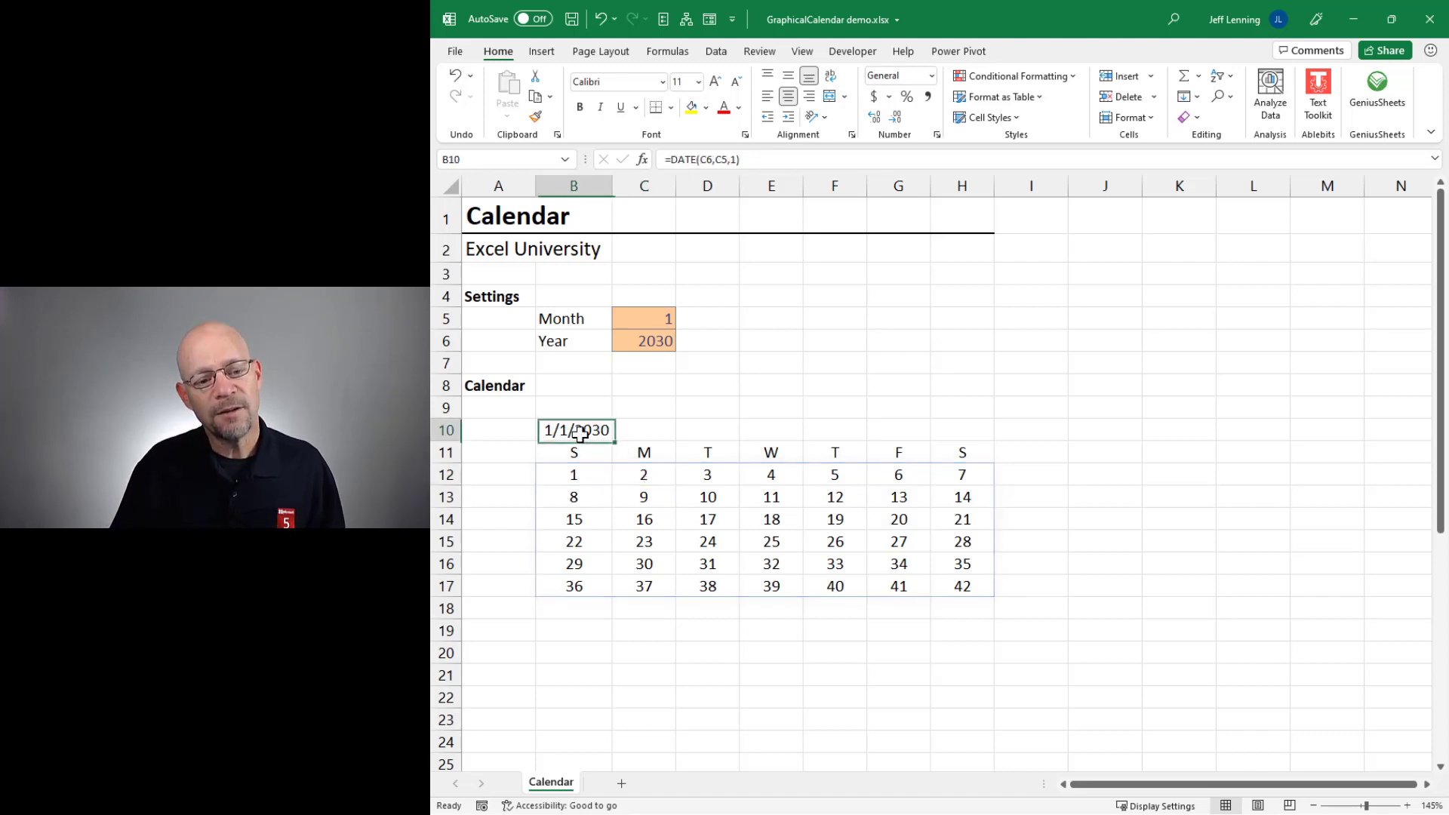
left_click(702, 475)
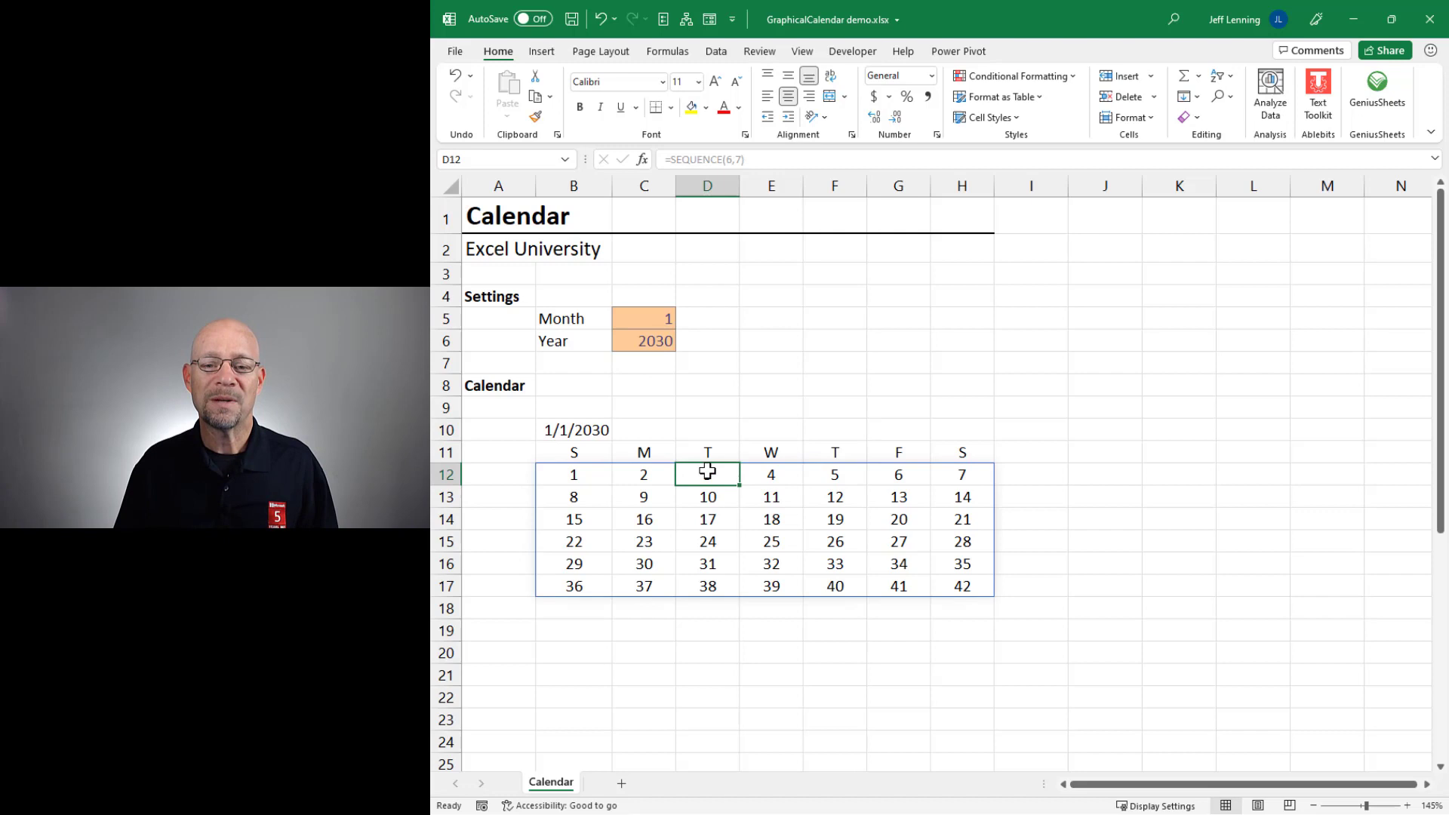
left_click(570, 474)
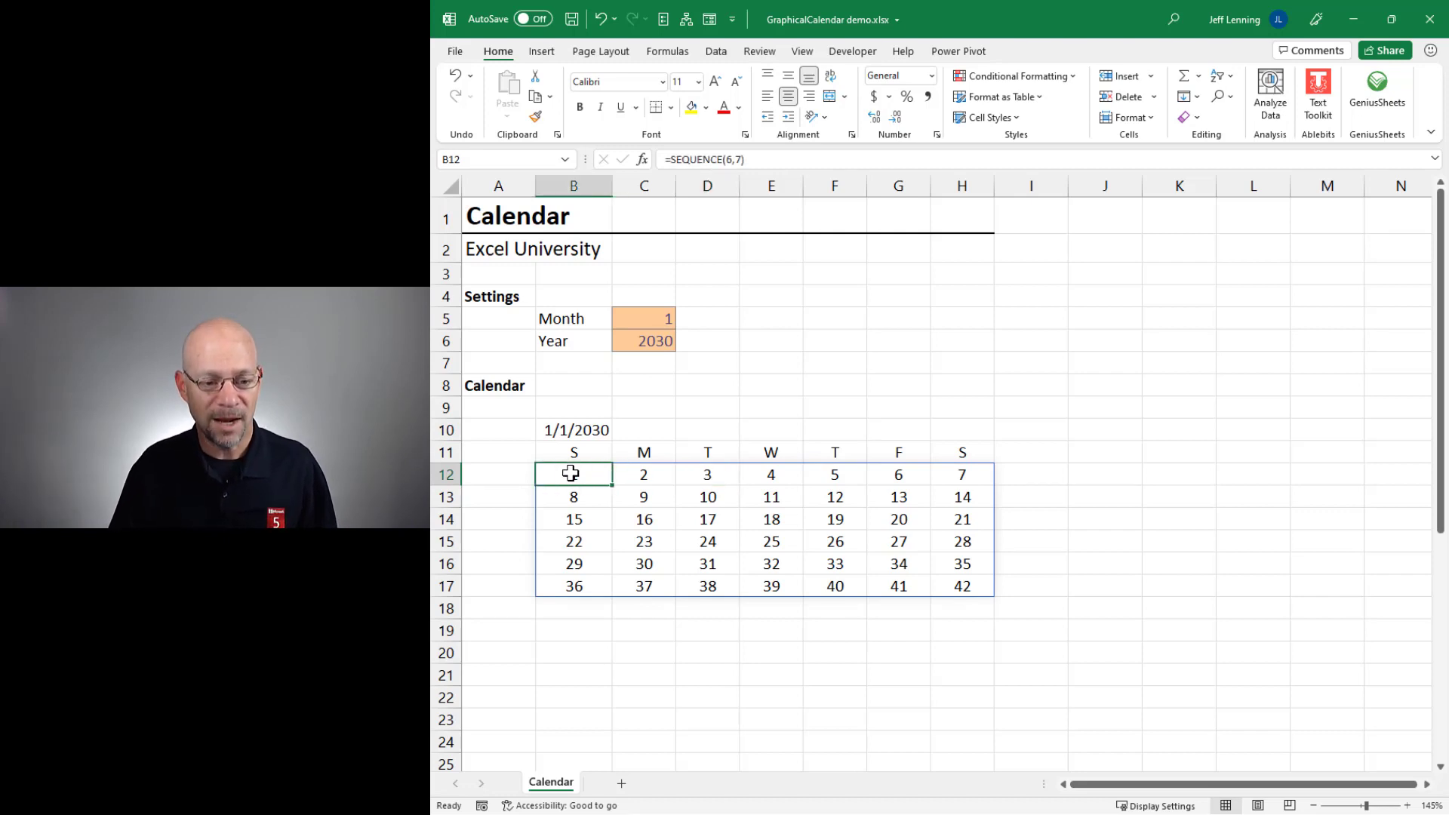
left_click(644, 475)
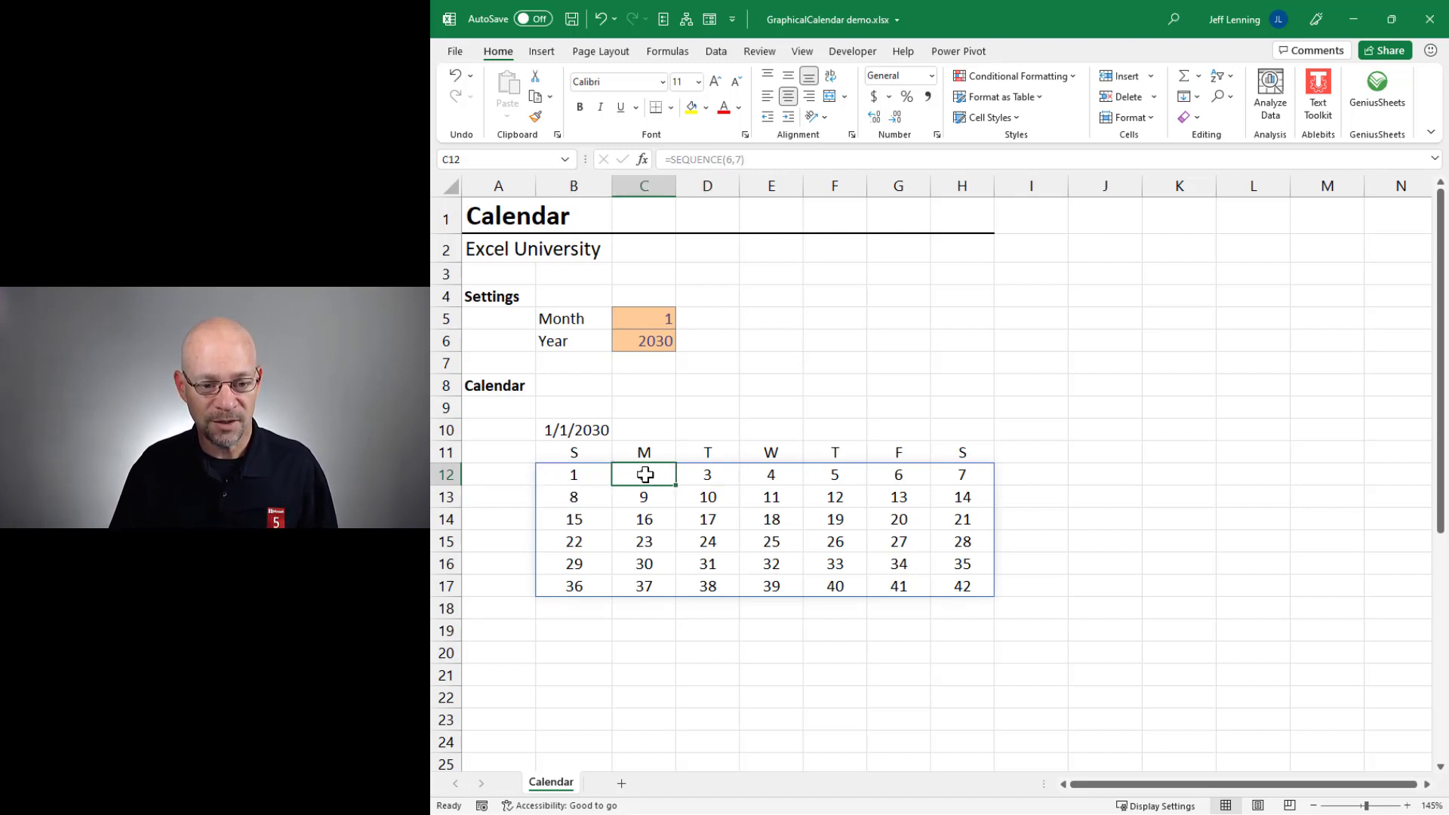
left_click(710, 475)
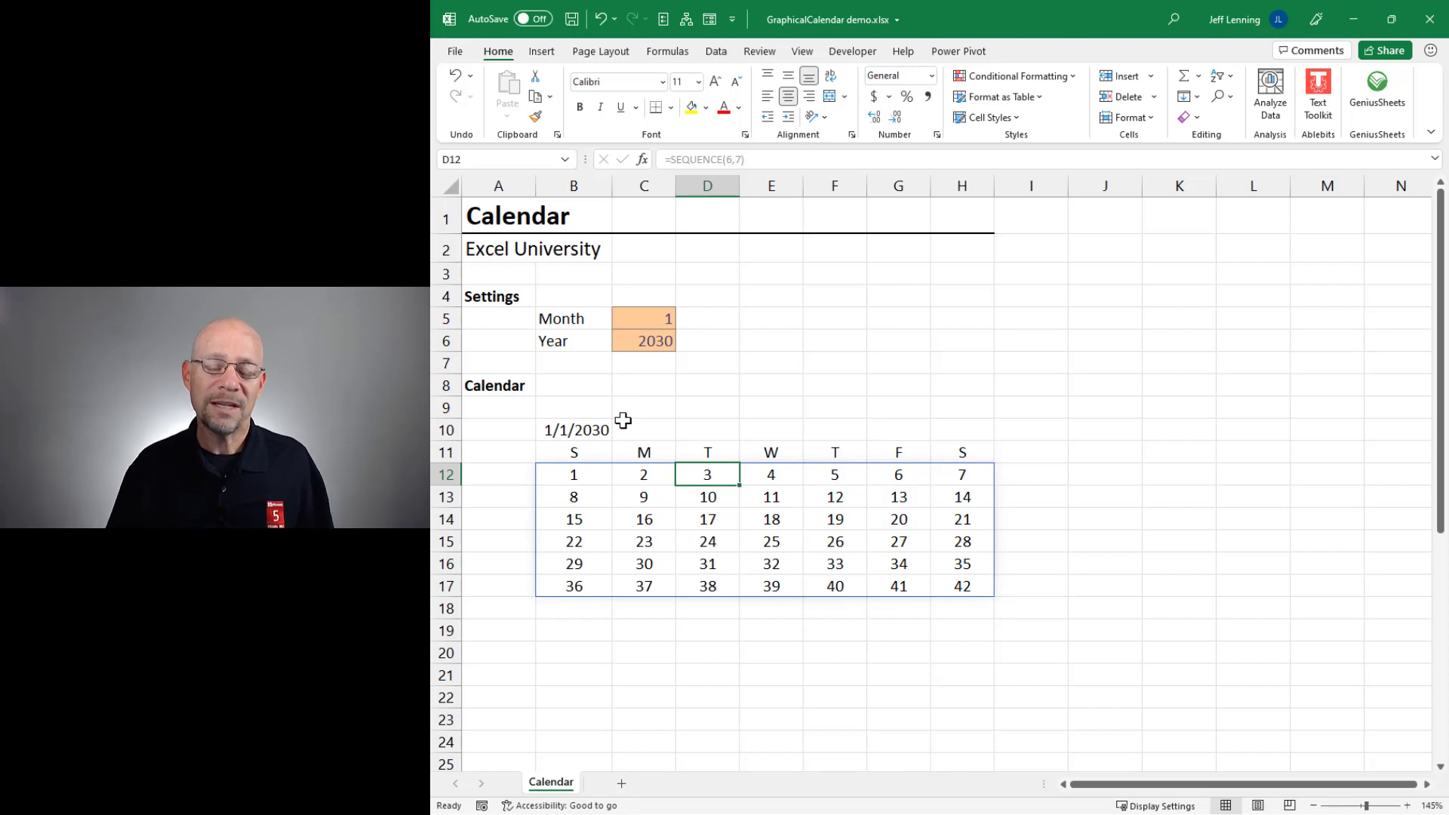
left_click(577, 430)
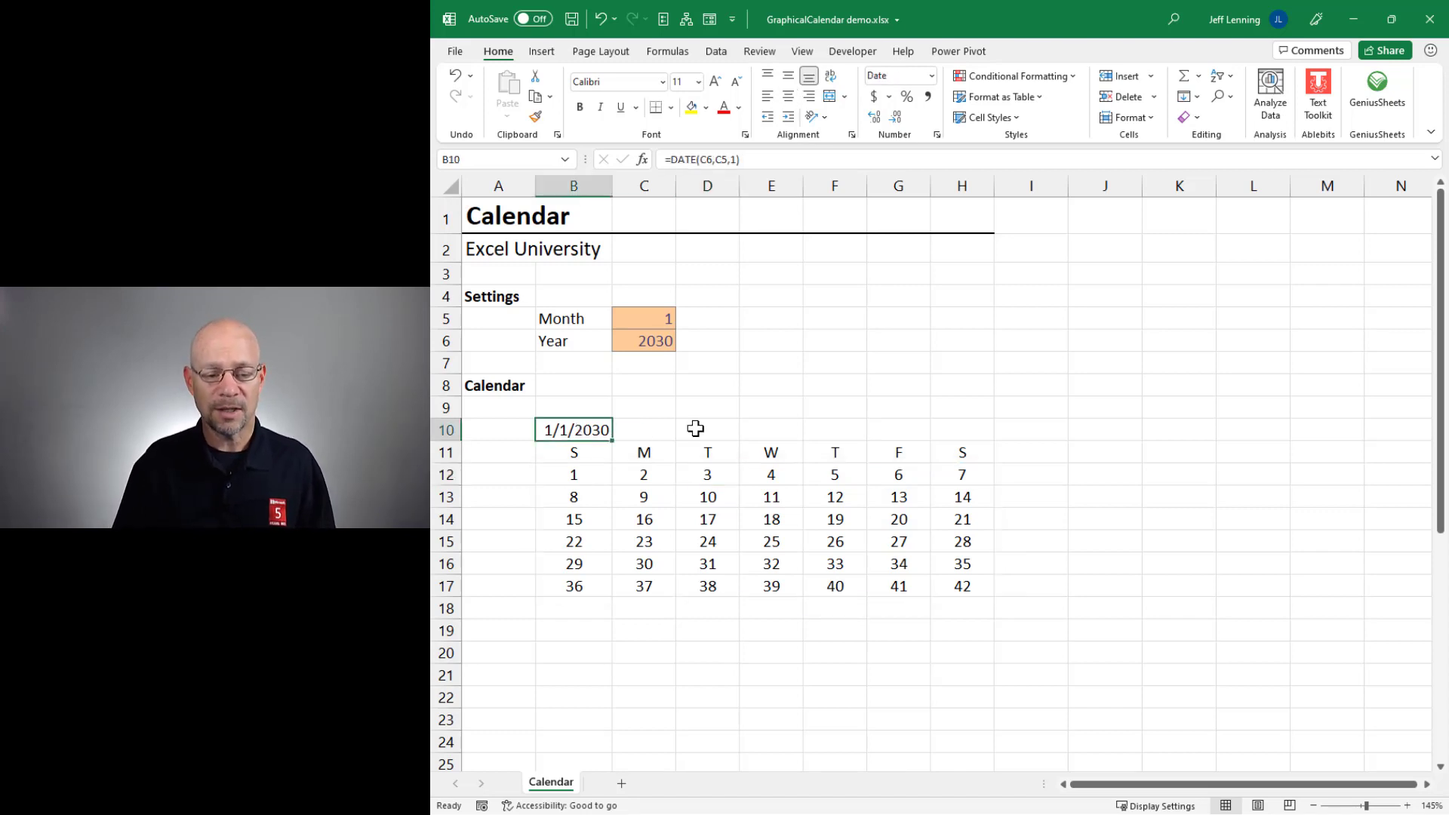
key("Up")
key("Right")
key("Right")
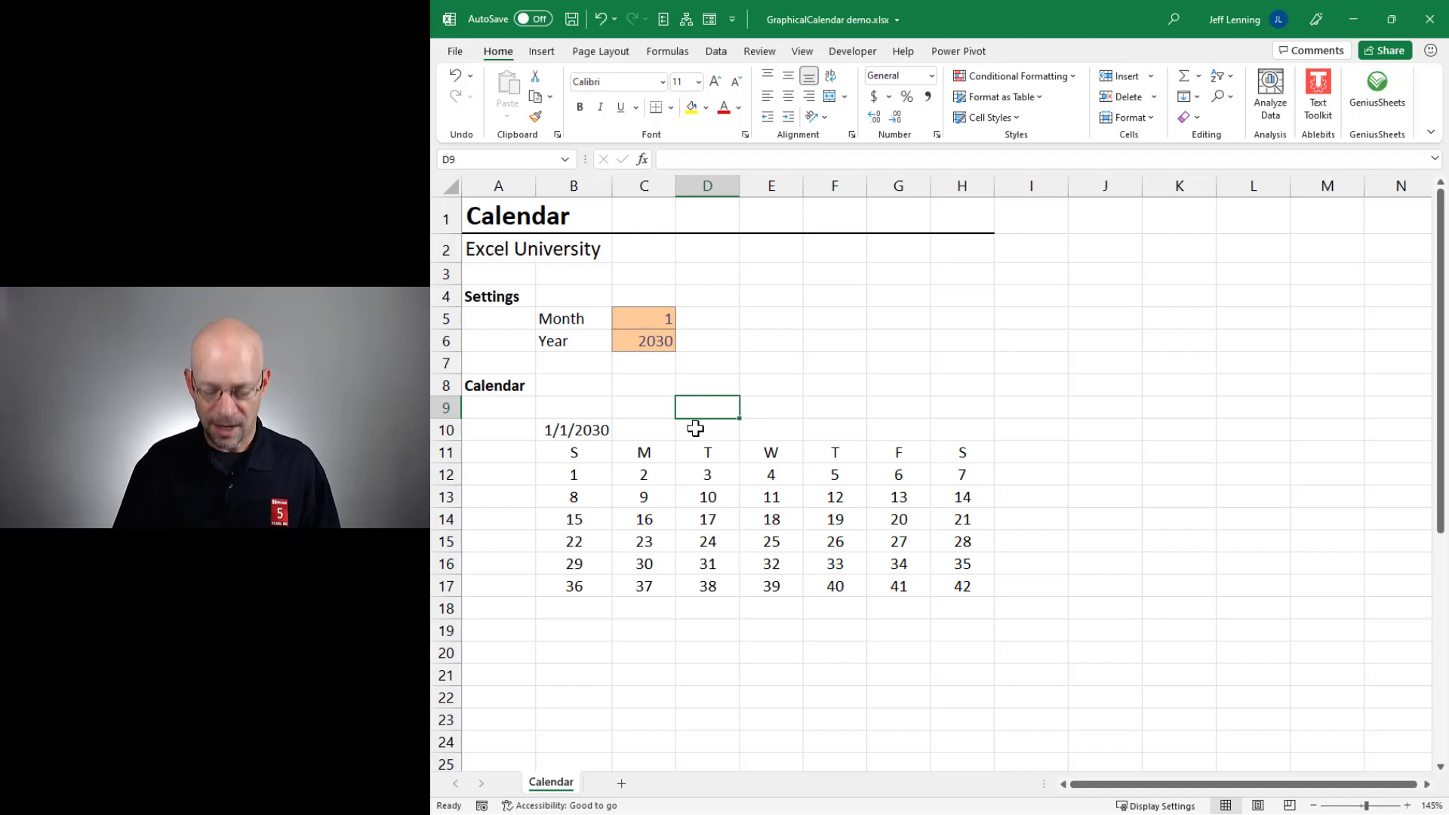
- Enter =WEEKDAY(B10) in D9, returning 3, and review its reference to B10
type("=week")
key("Tab")
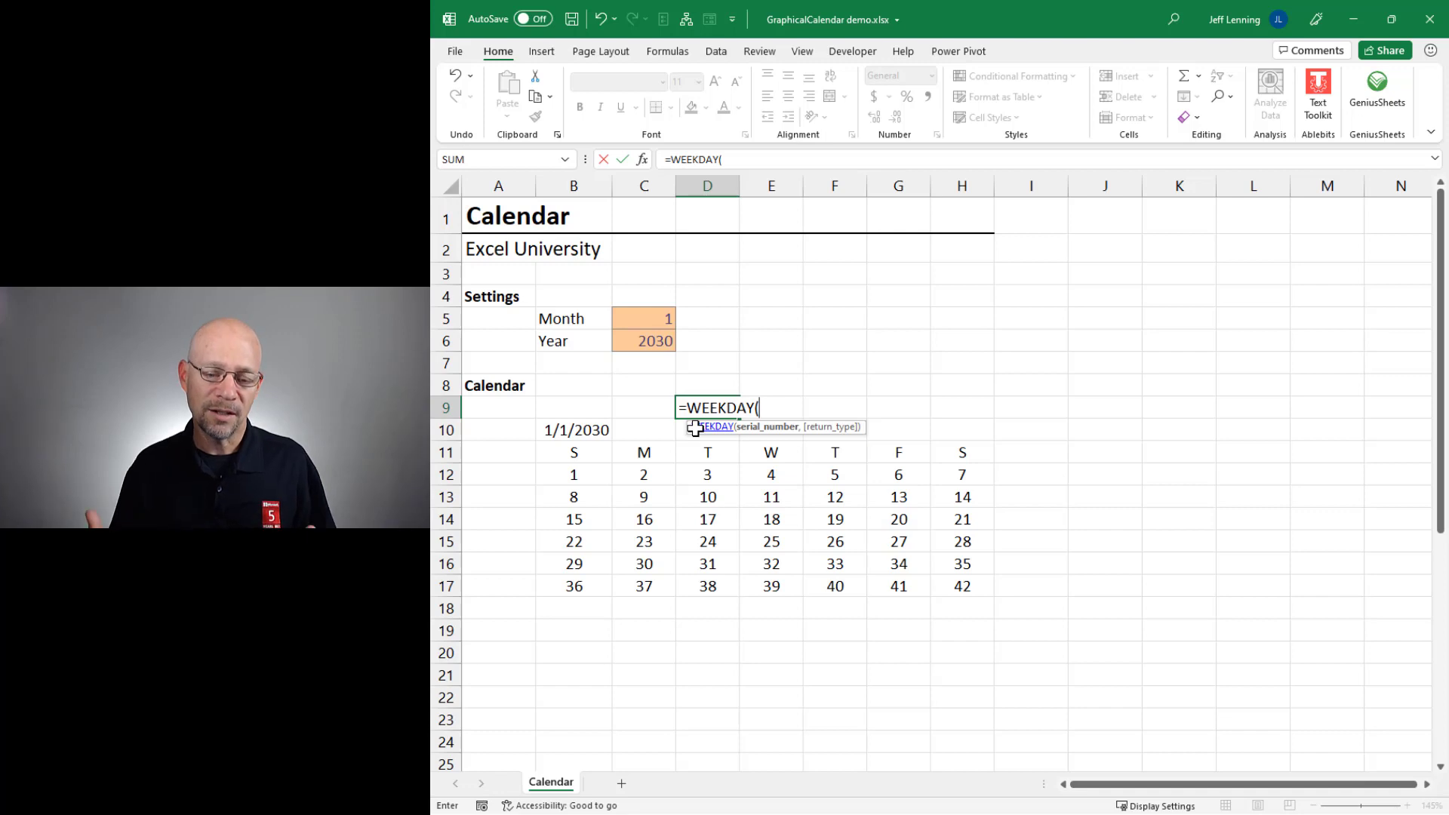
left_click(577, 427)
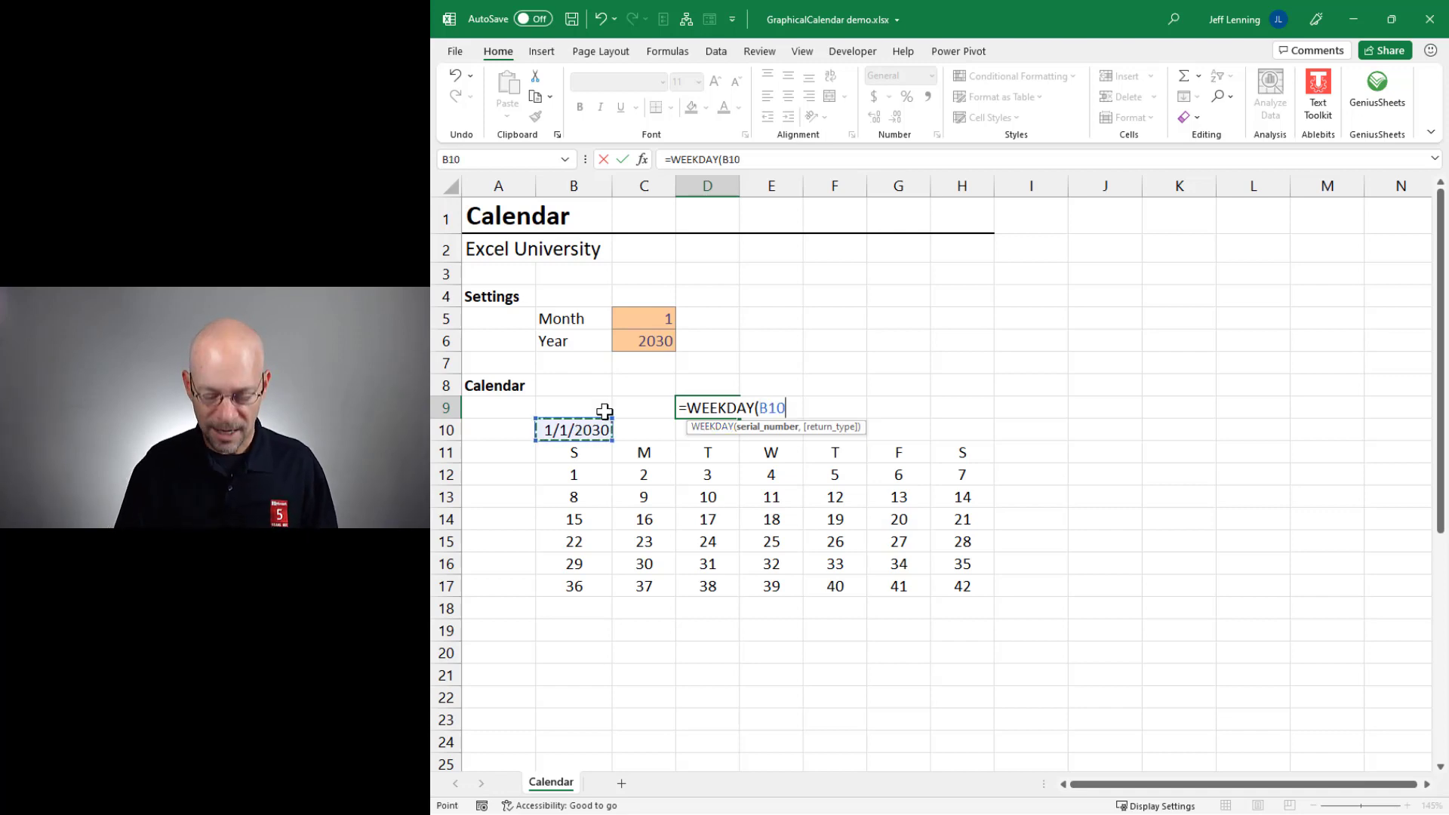
key("ctrl+Return")
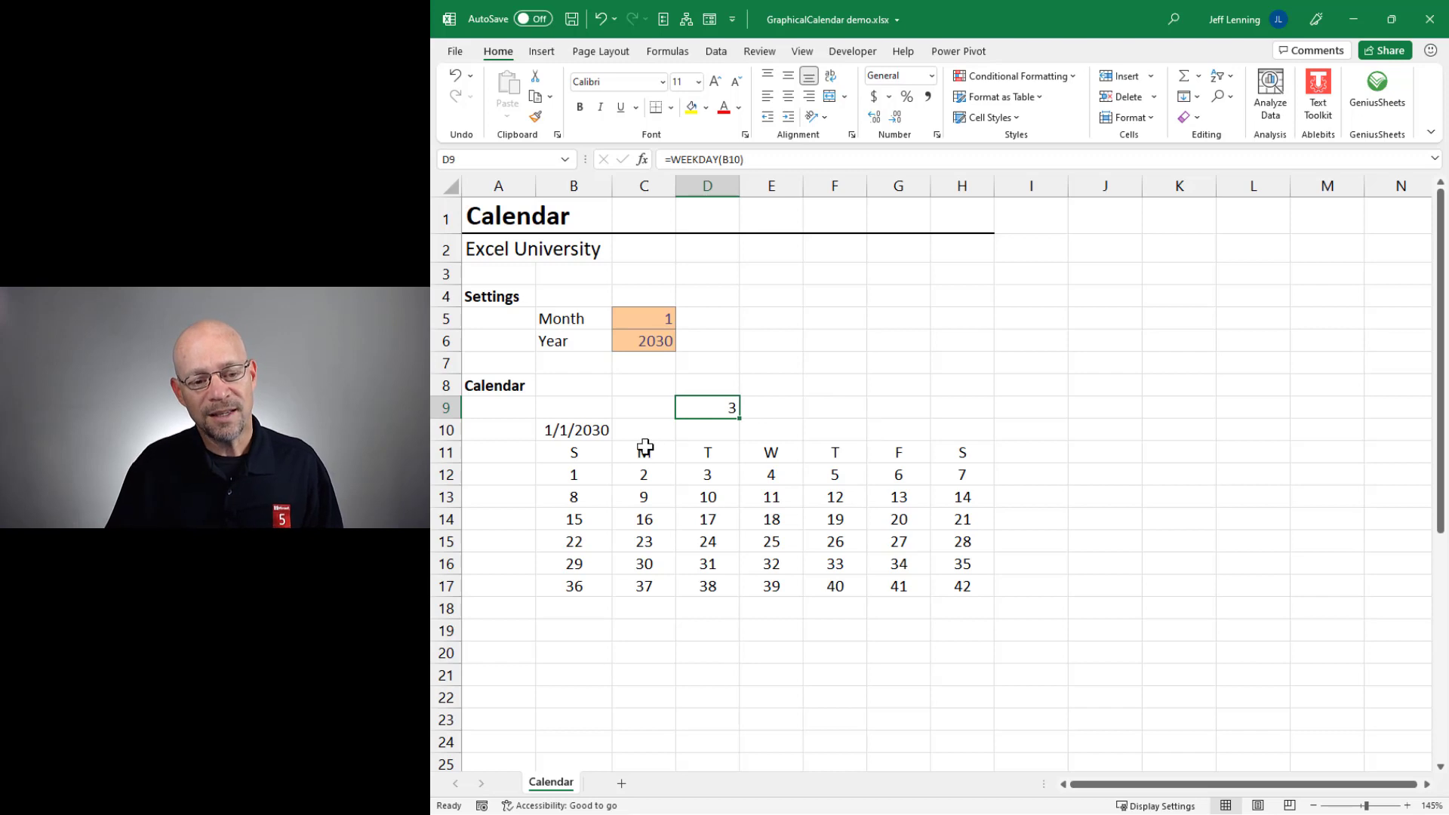
key("F2")
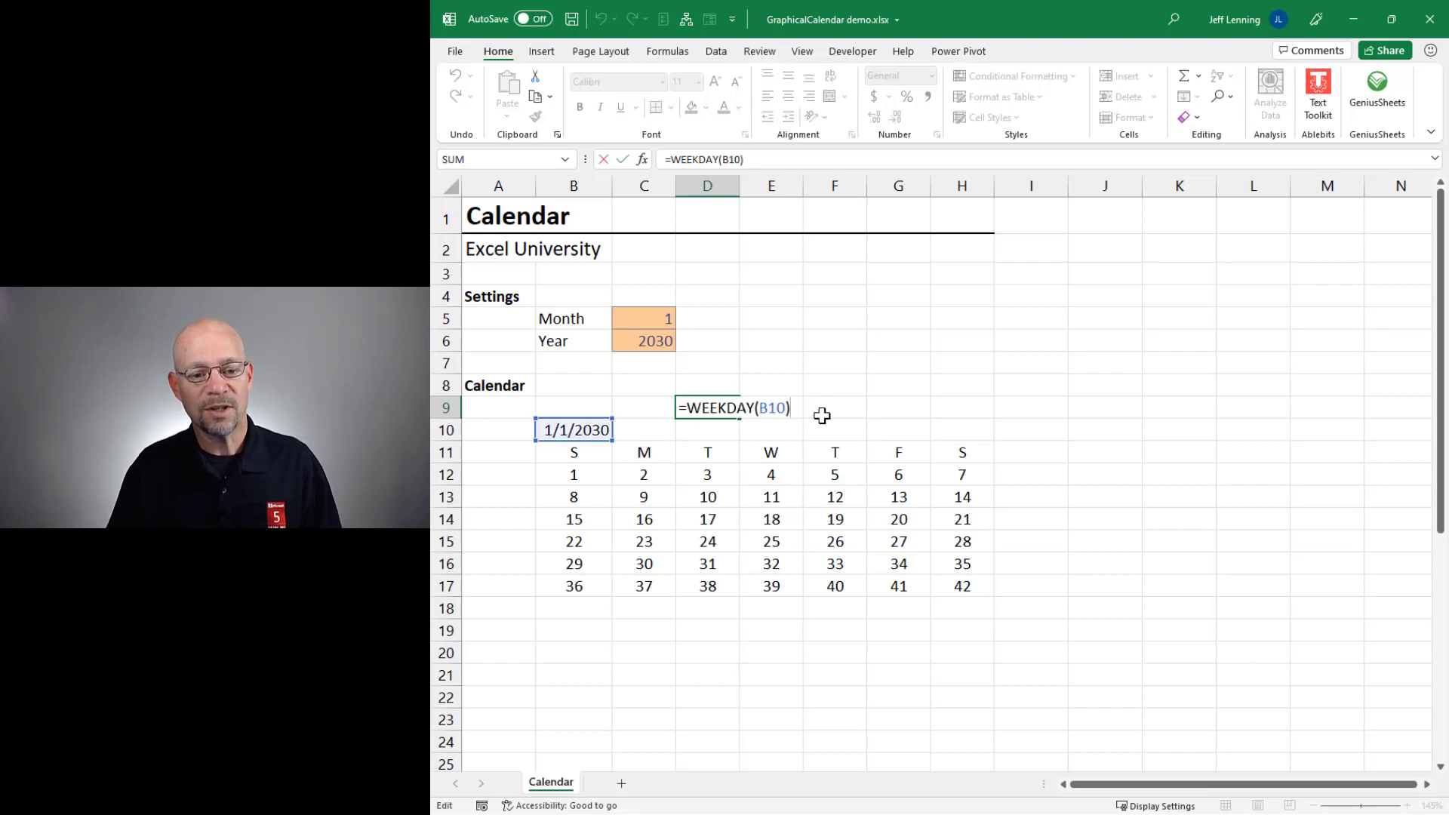
key("Escape")
left_click(578, 424)
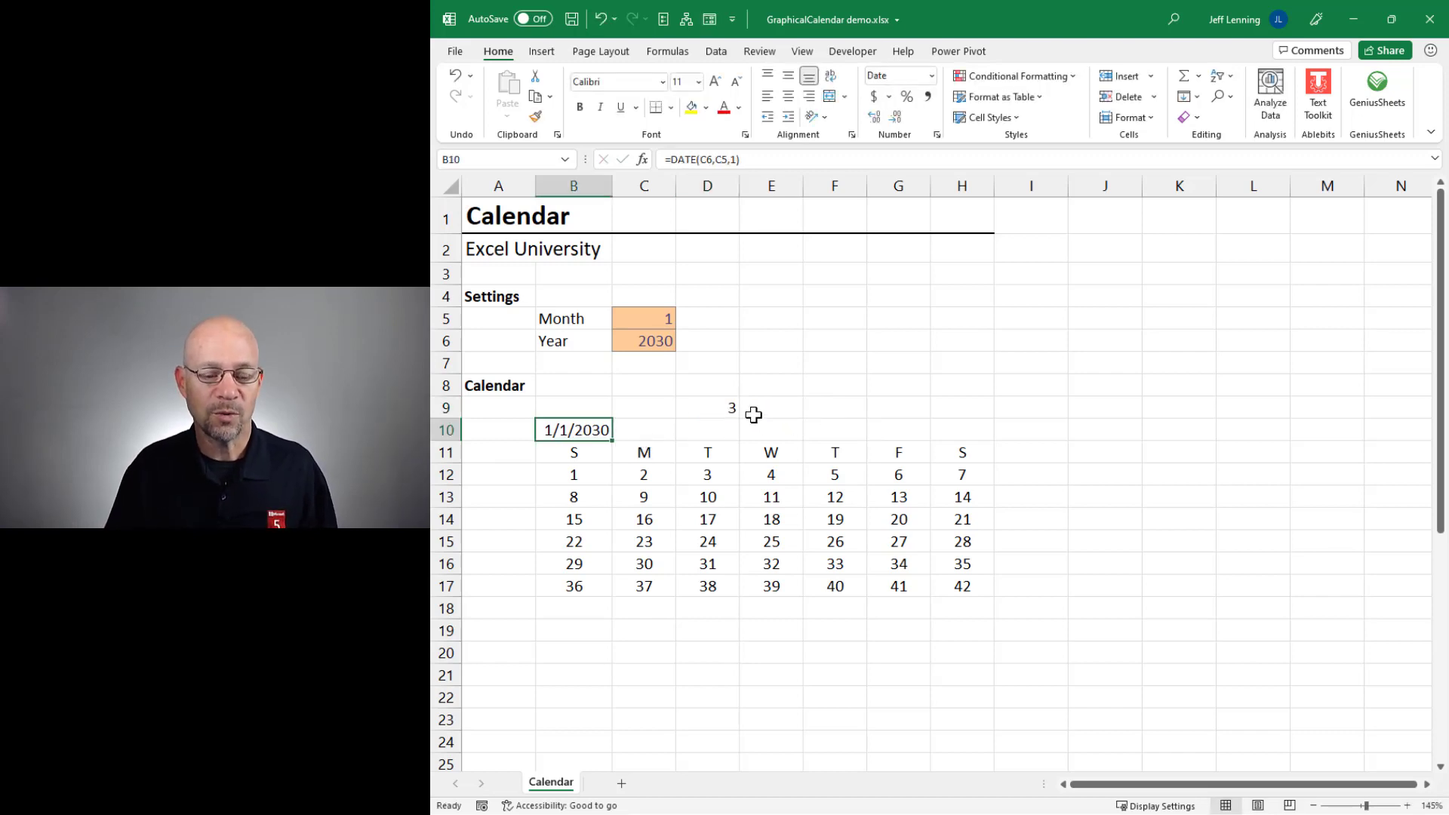
left_click(722, 408)
key("F2")
key("Escape")
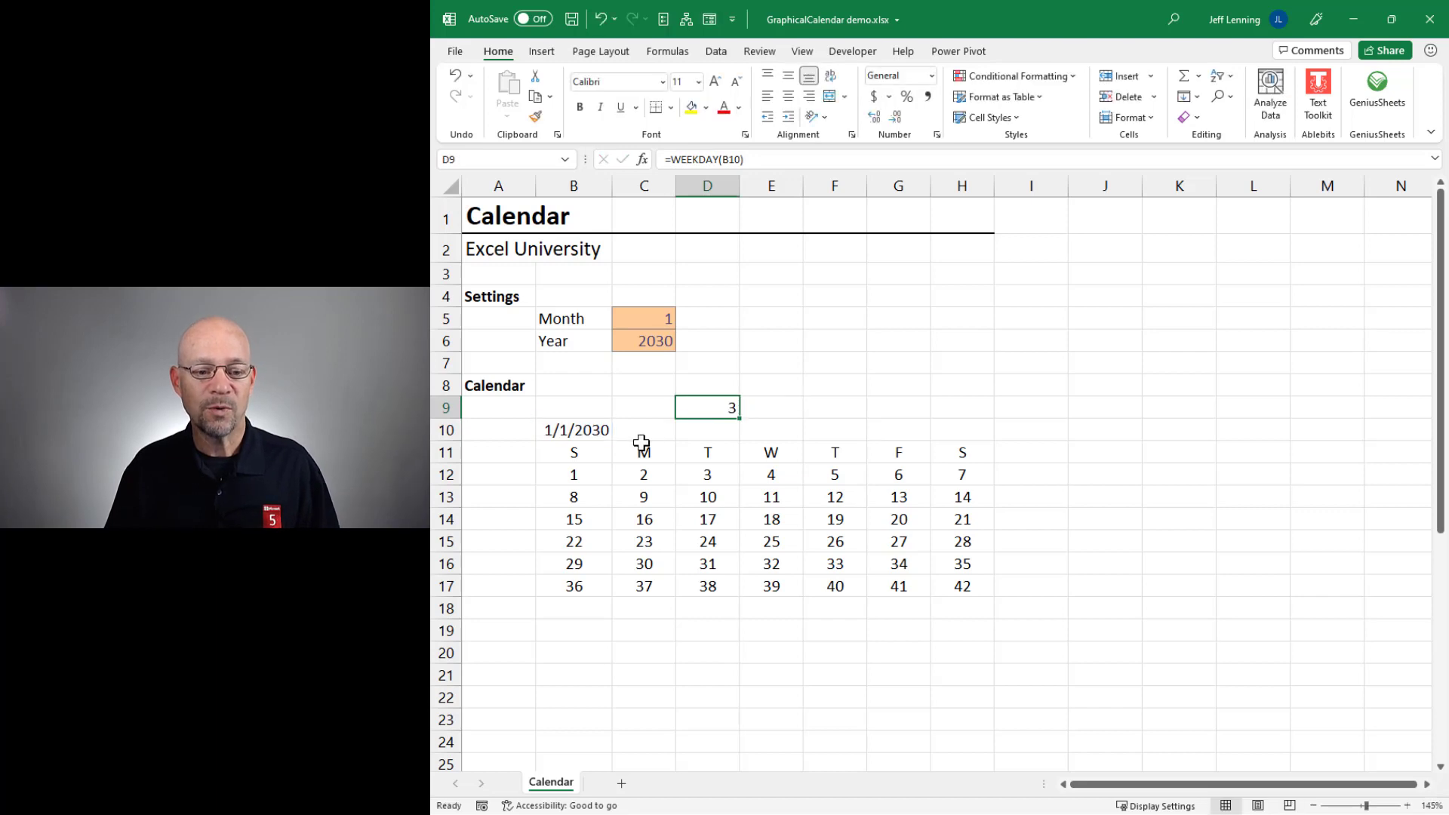
- Compare the Sunday–Tuesday grid columns with the first date and its weekday number 3
left_click_drag(593, 452, 596, 566)
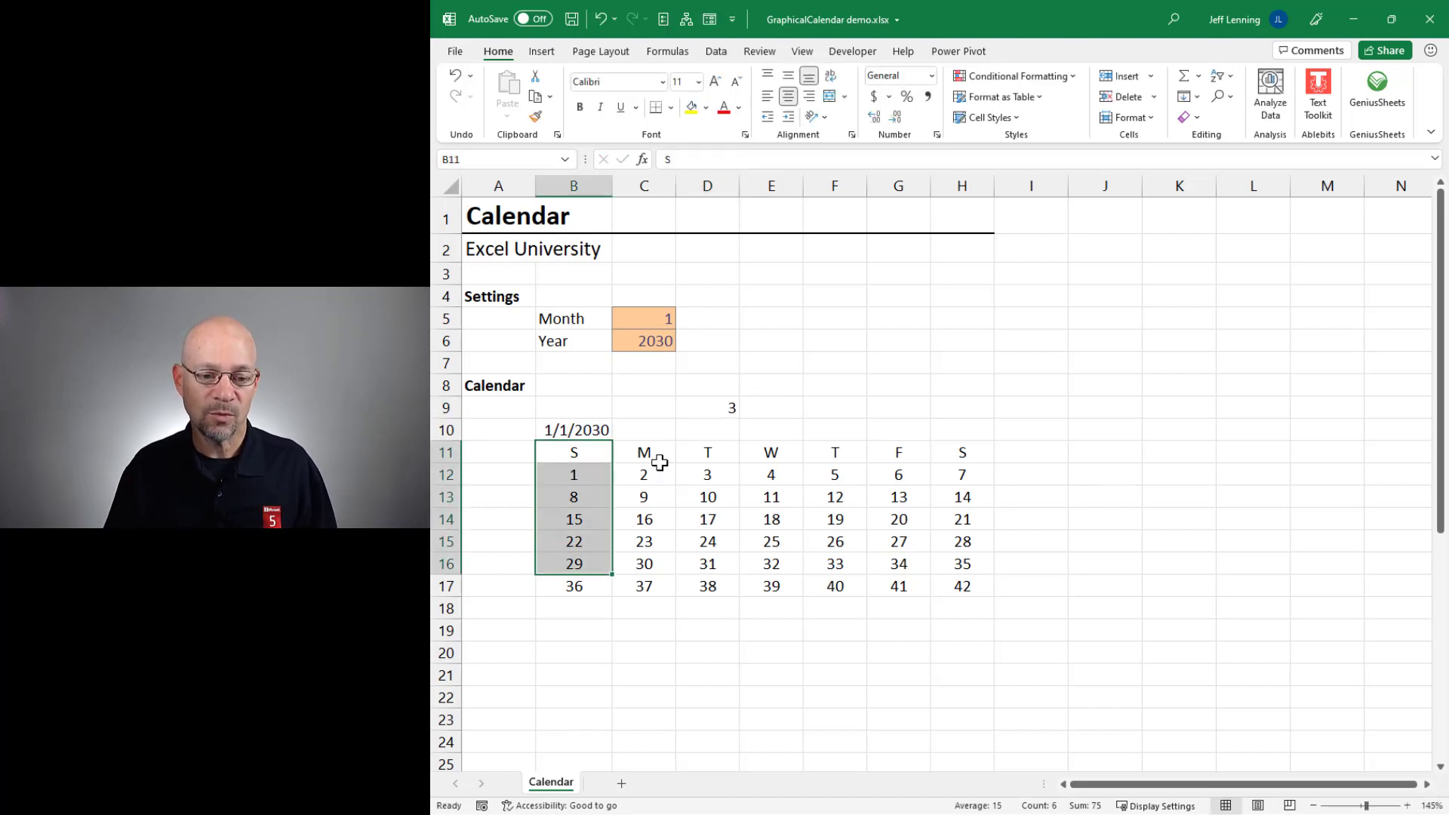
left_click(647, 453)
left_click_drag(644, 453, 644, 566)
left_click_drag(708, 453, 708, 566)
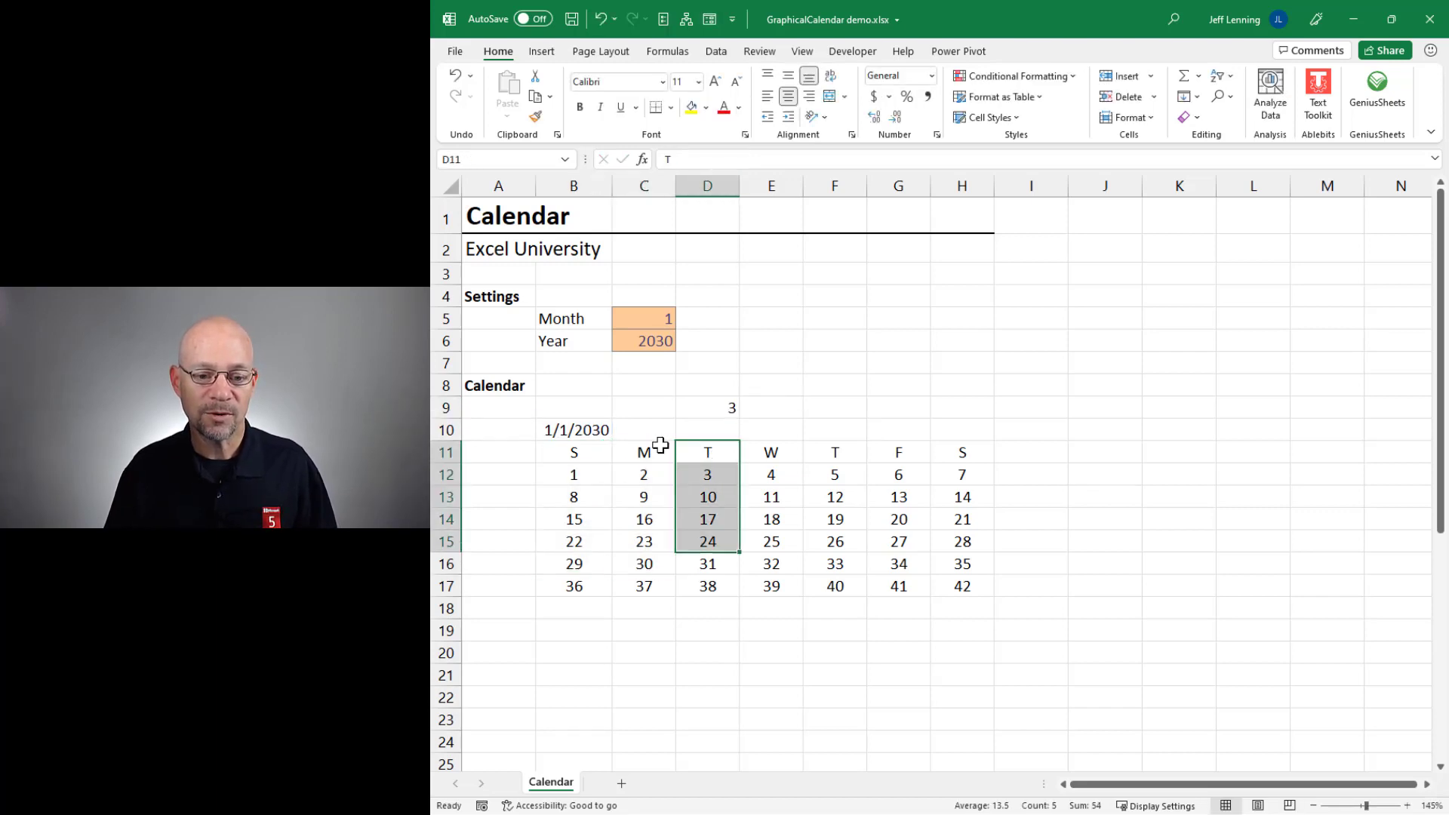
left_click(578, 424)
left_click(723, 408)
left_click(709, 472)
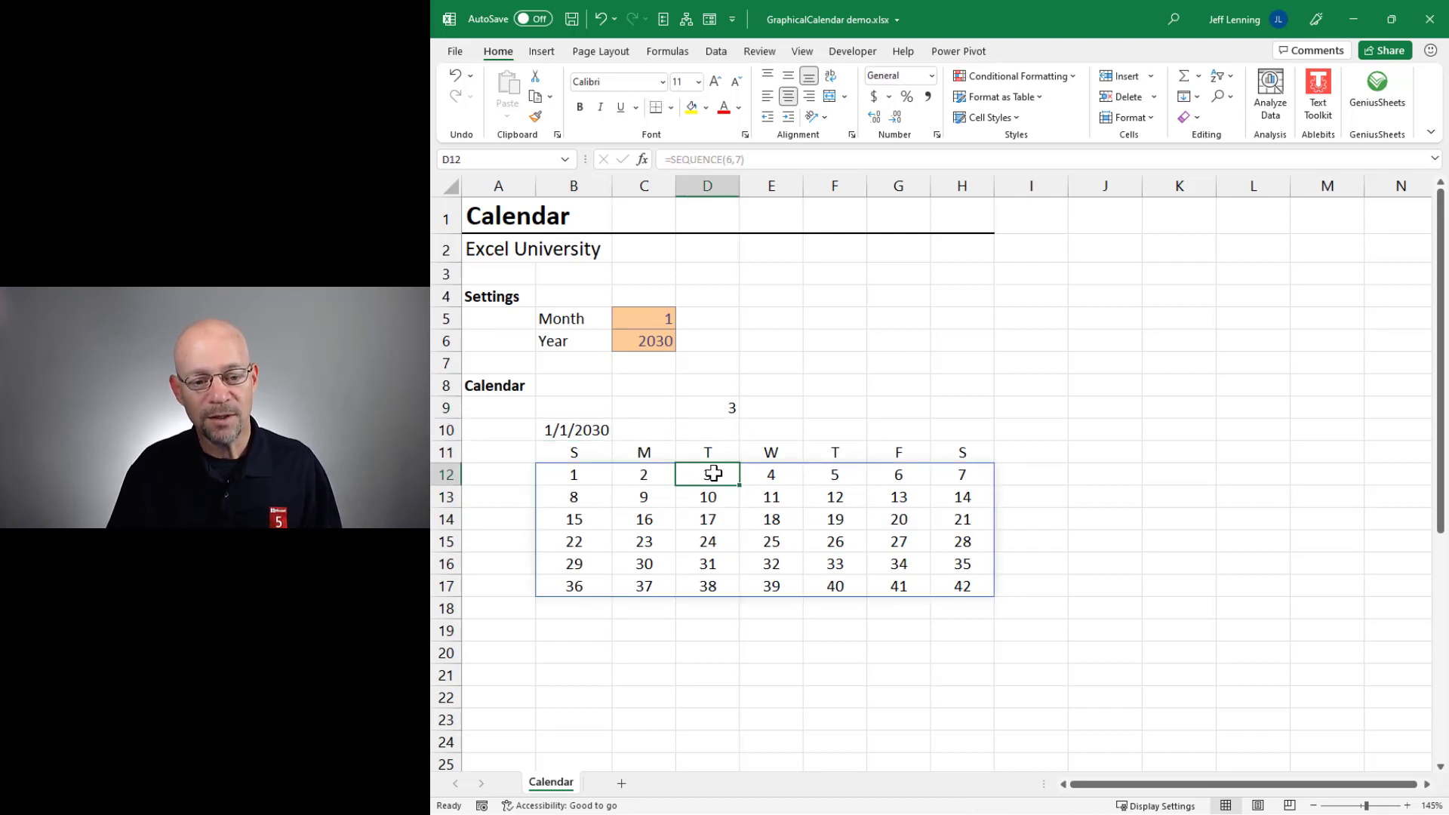
- Edit B12 to =SEQUENCE(6,7,-1) so the grid runs from -1 to 40
left_click(583, 474)
key("F2")
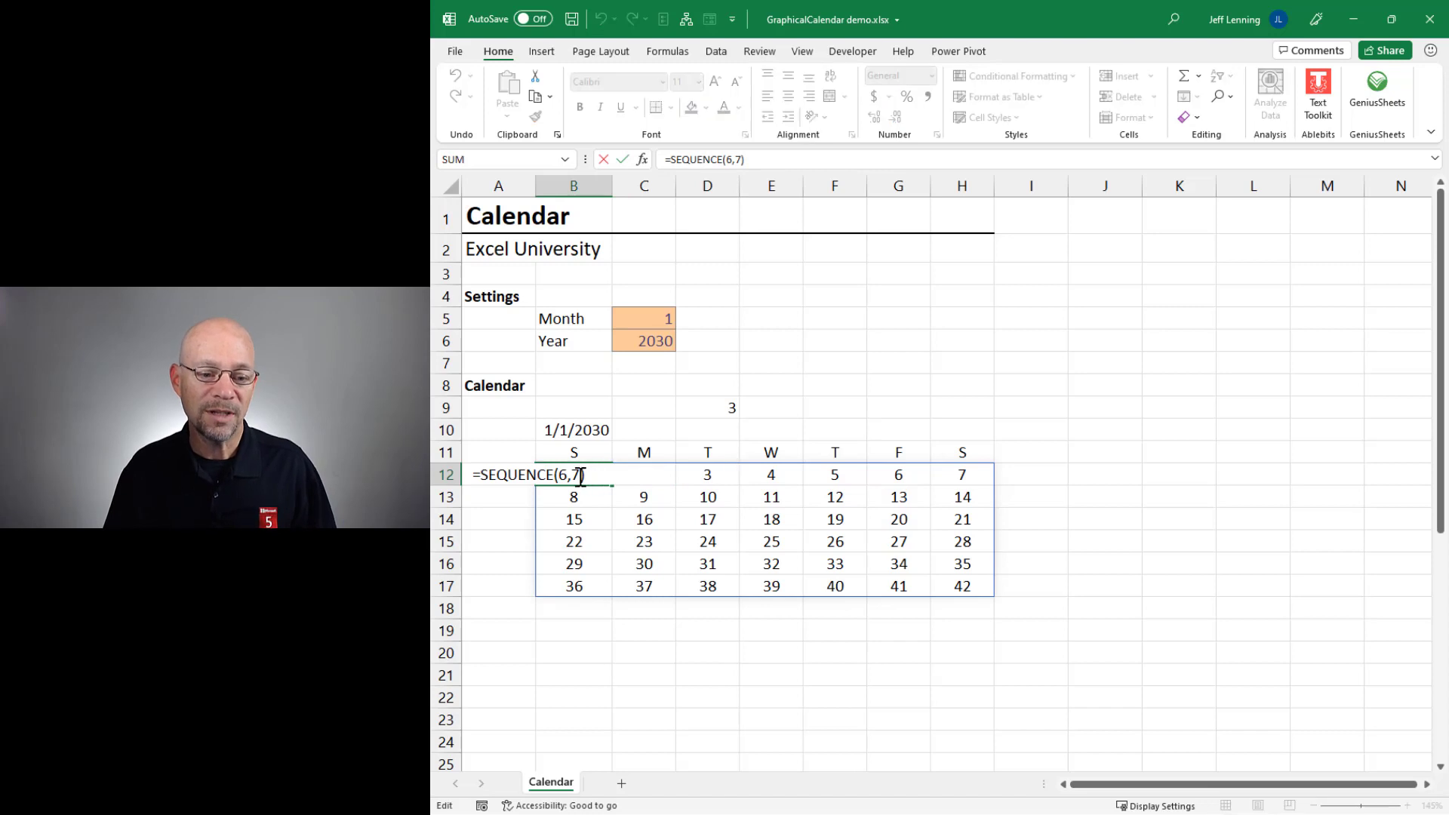
left_click(583, 474)
type(",")
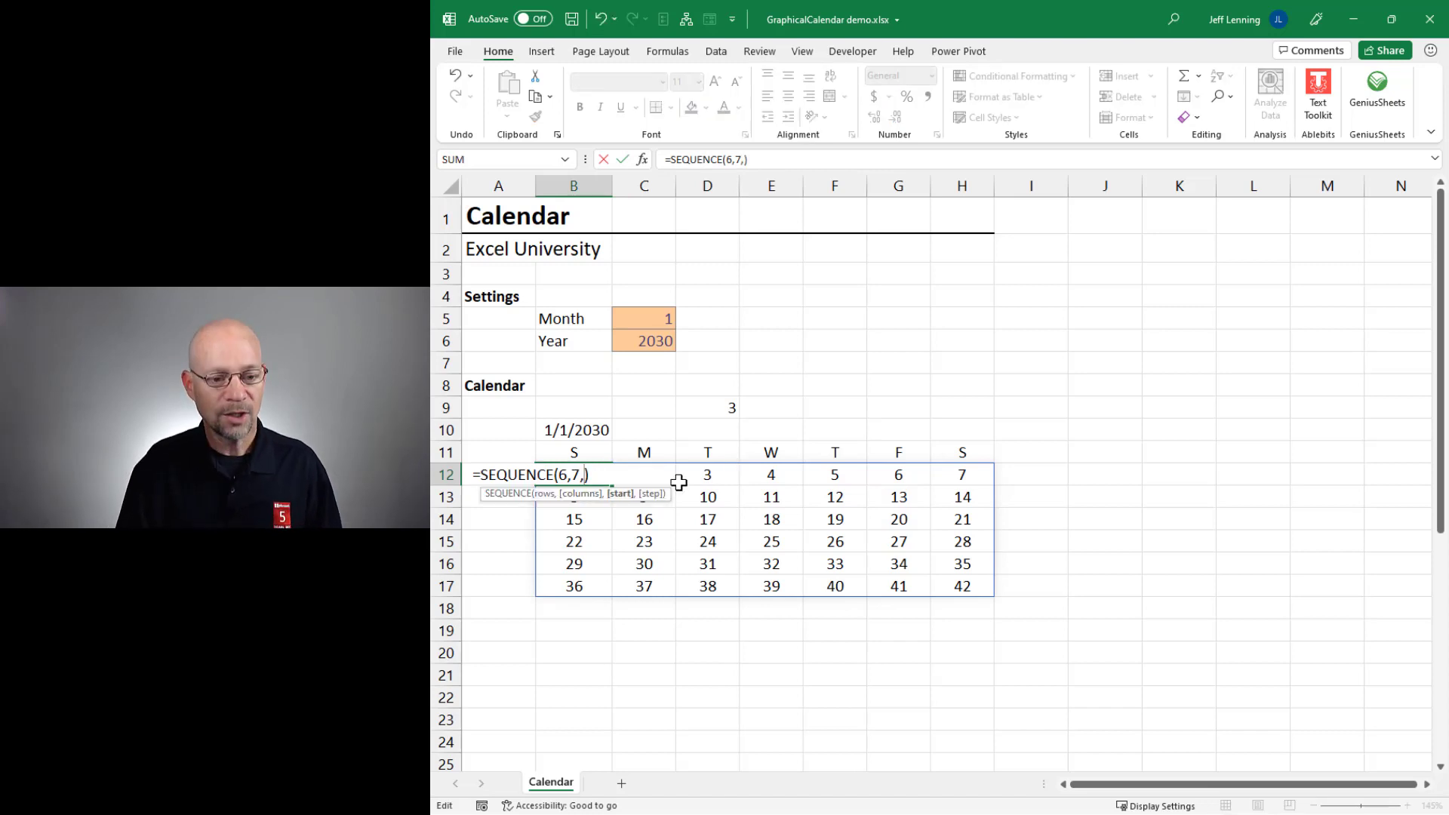
type("-1")
key("Return")
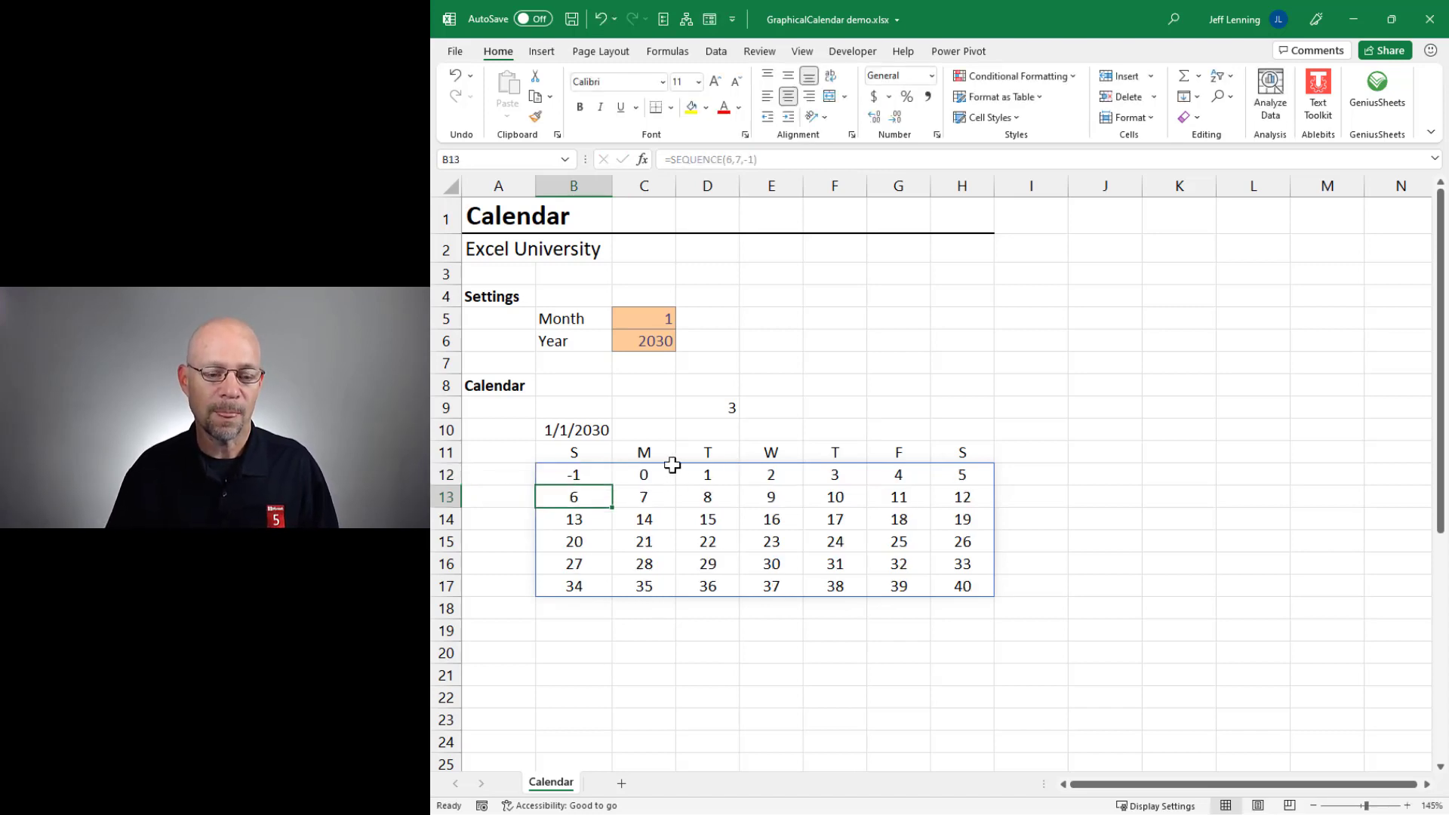
left_click(572, 474)
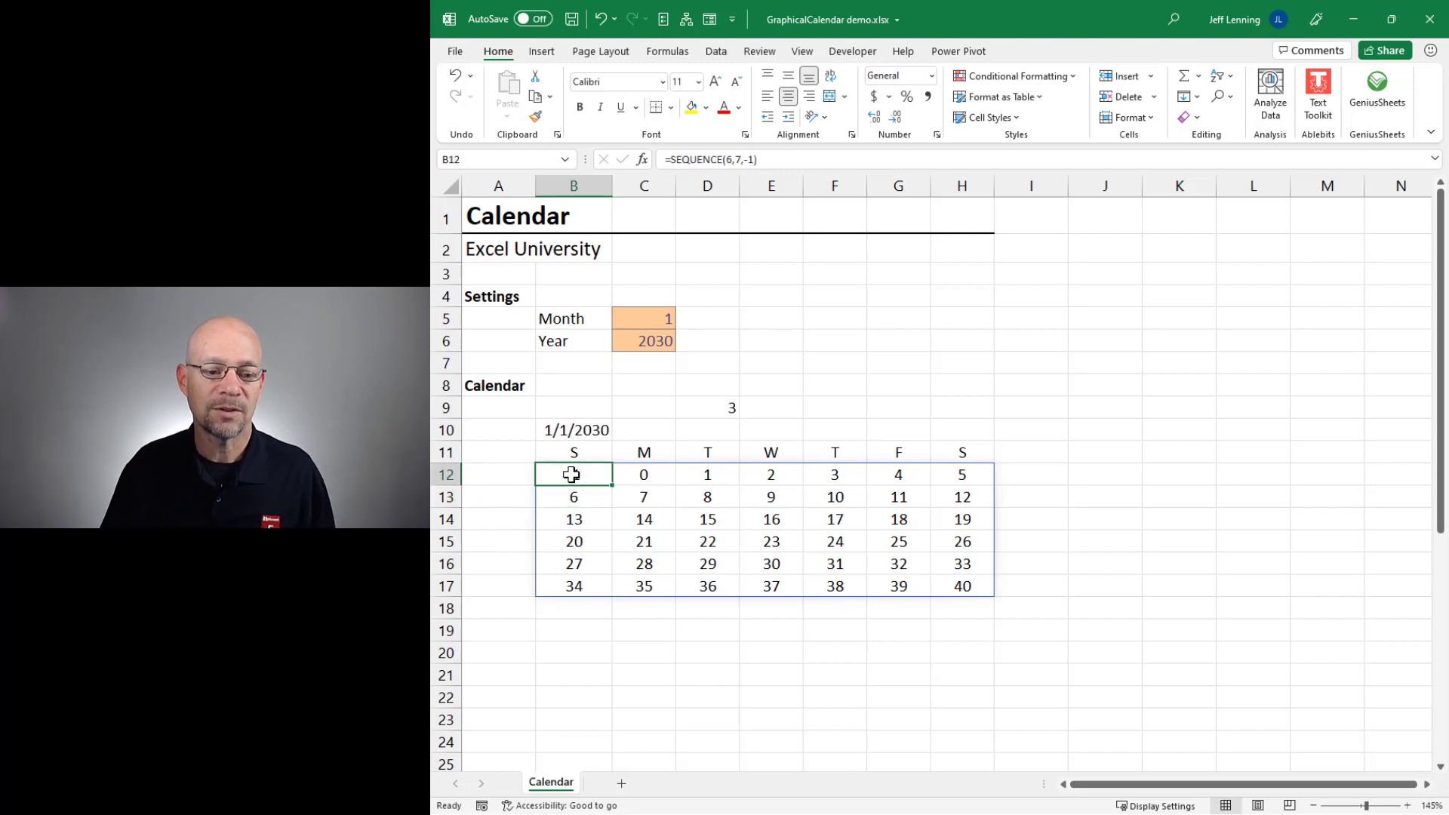
left_click(644, 473)
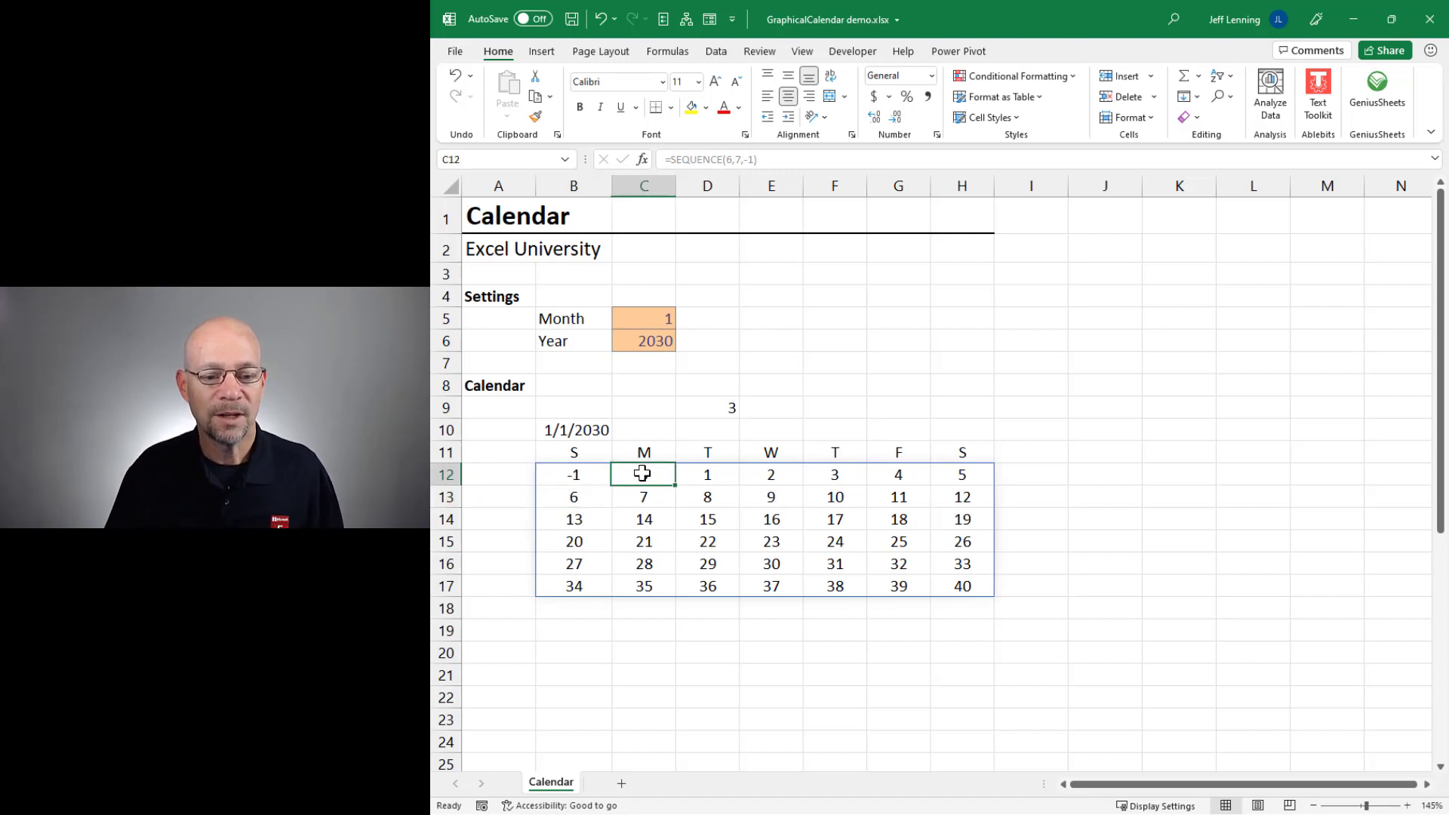
left_click(714, 475)
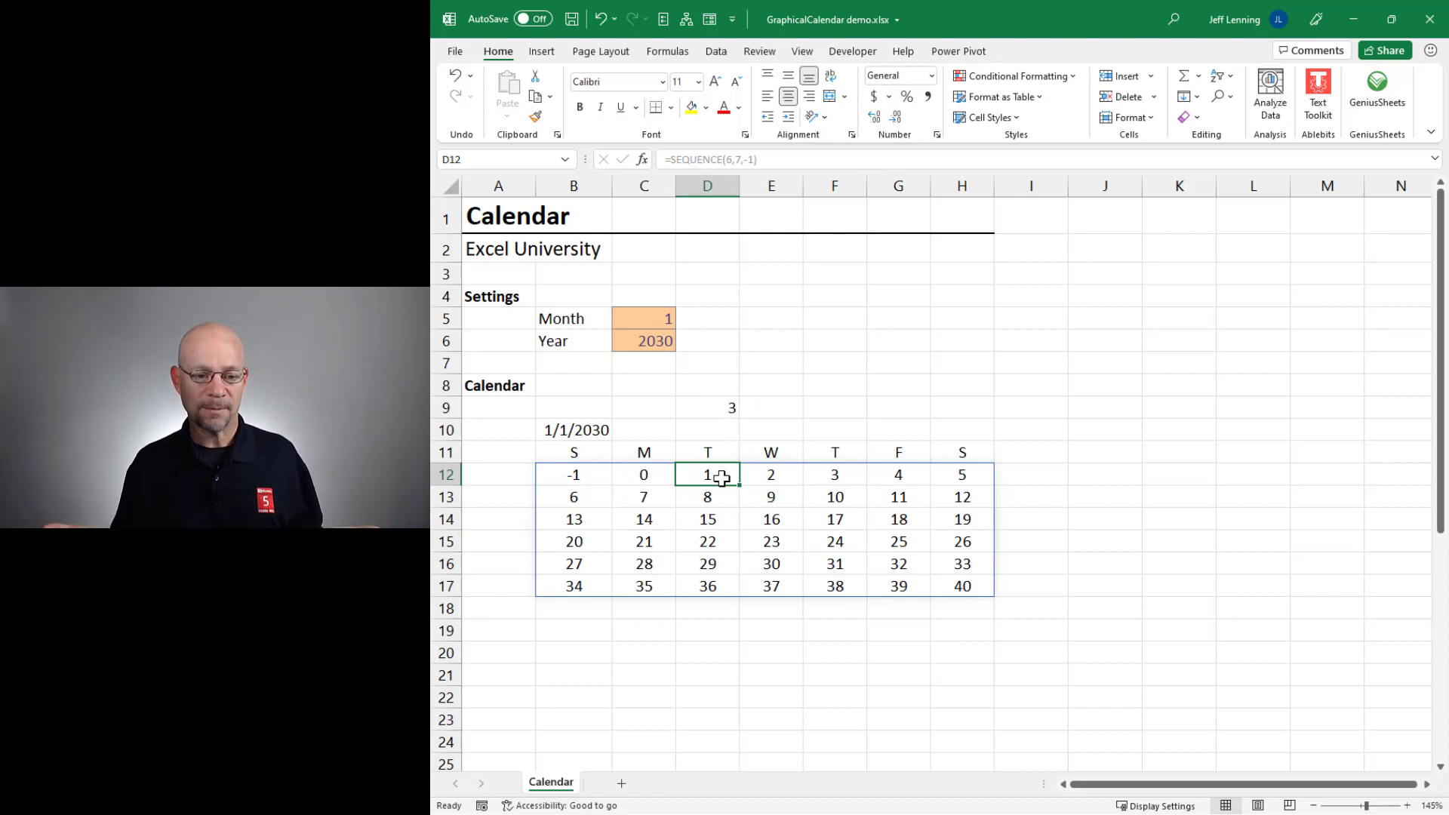
- Review the -1 start value in the grid formula without changing it
left_click(576, 475)
double_click(604, 474)
left_click_drag(600, 474, 583, 474)
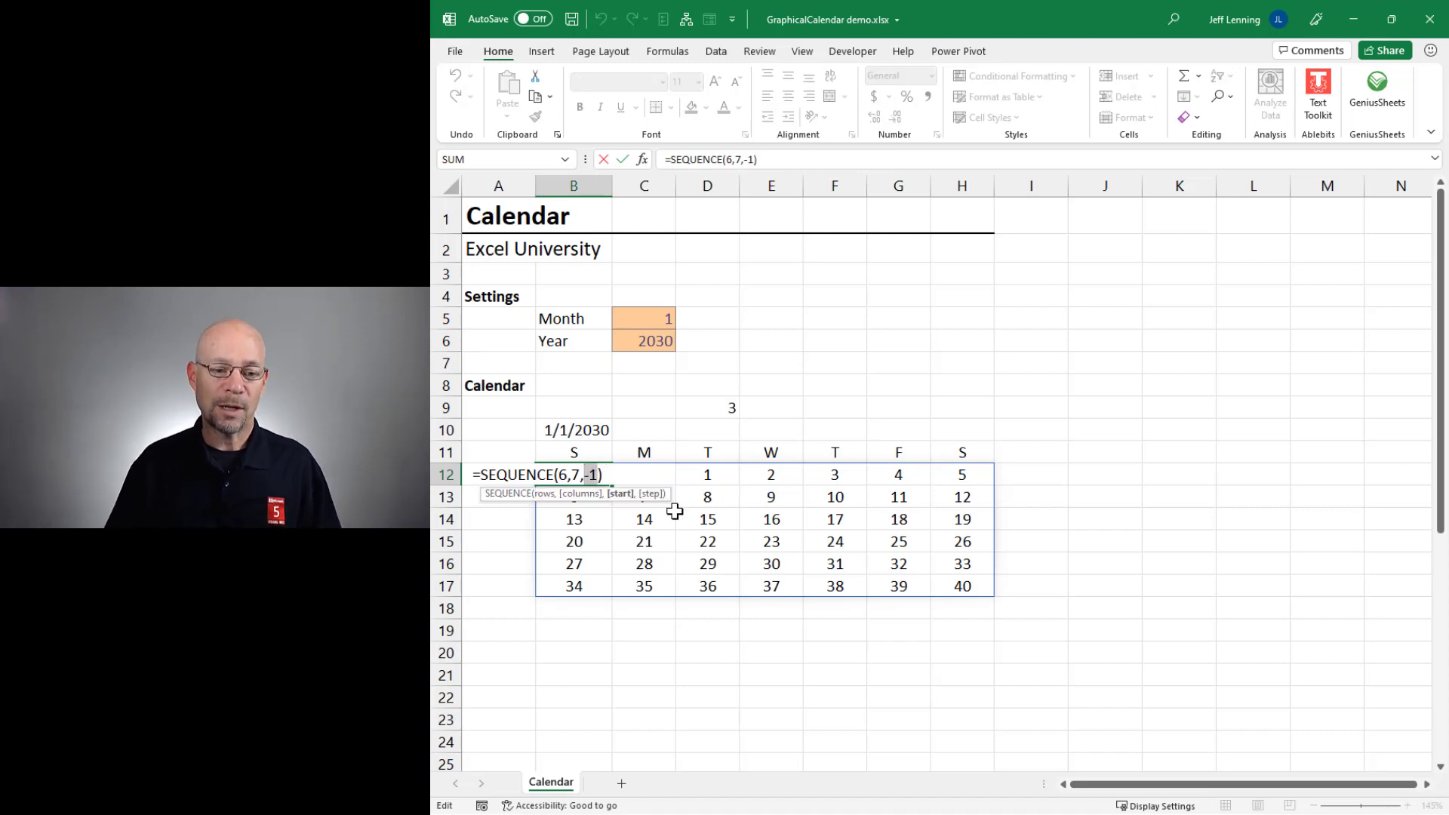
key("Escape")
- Test Month 2, restore Month 1, and reopen the B12 formula for editing
left_click(648, 320)
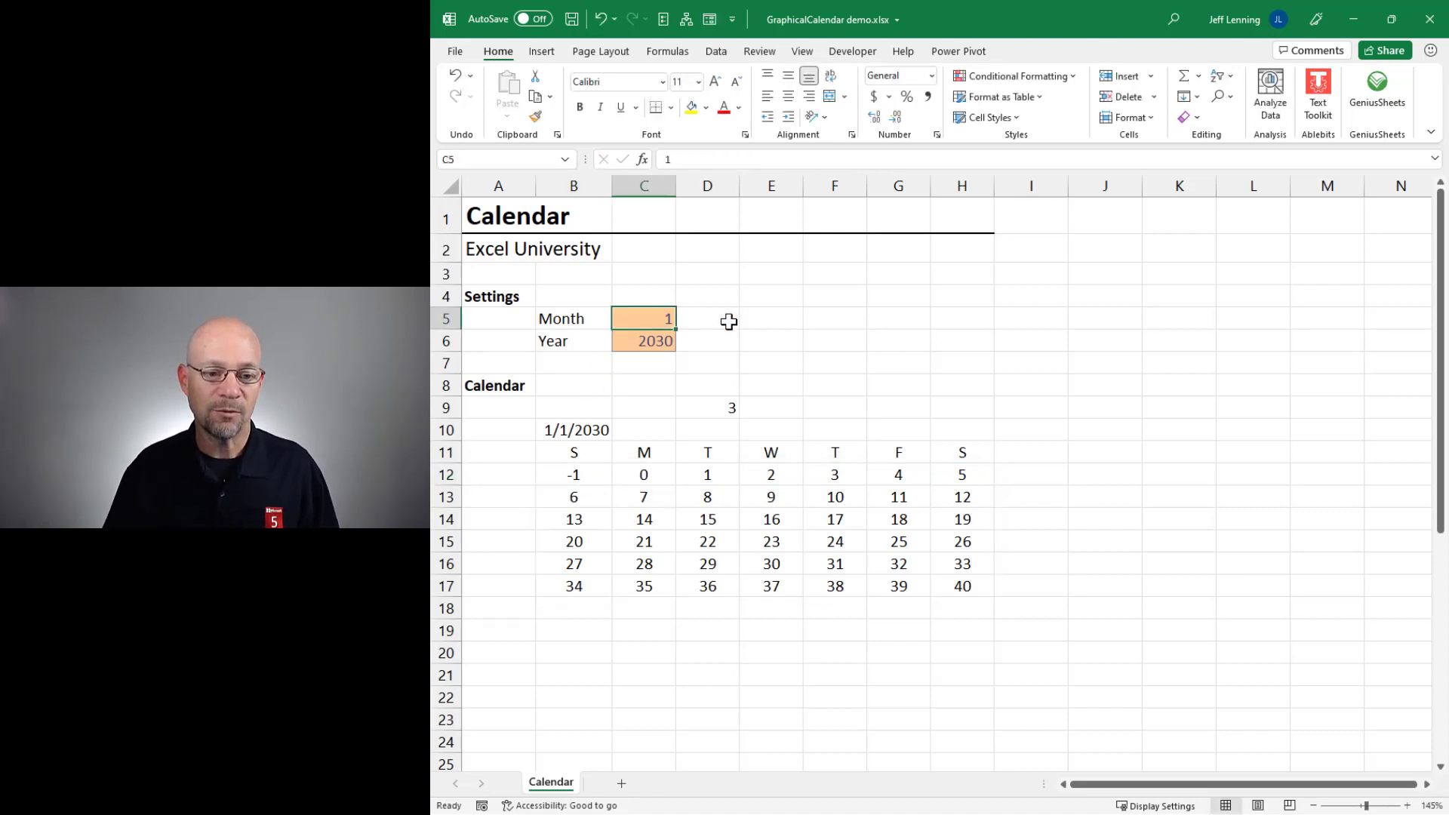
type("2")
key("Return")
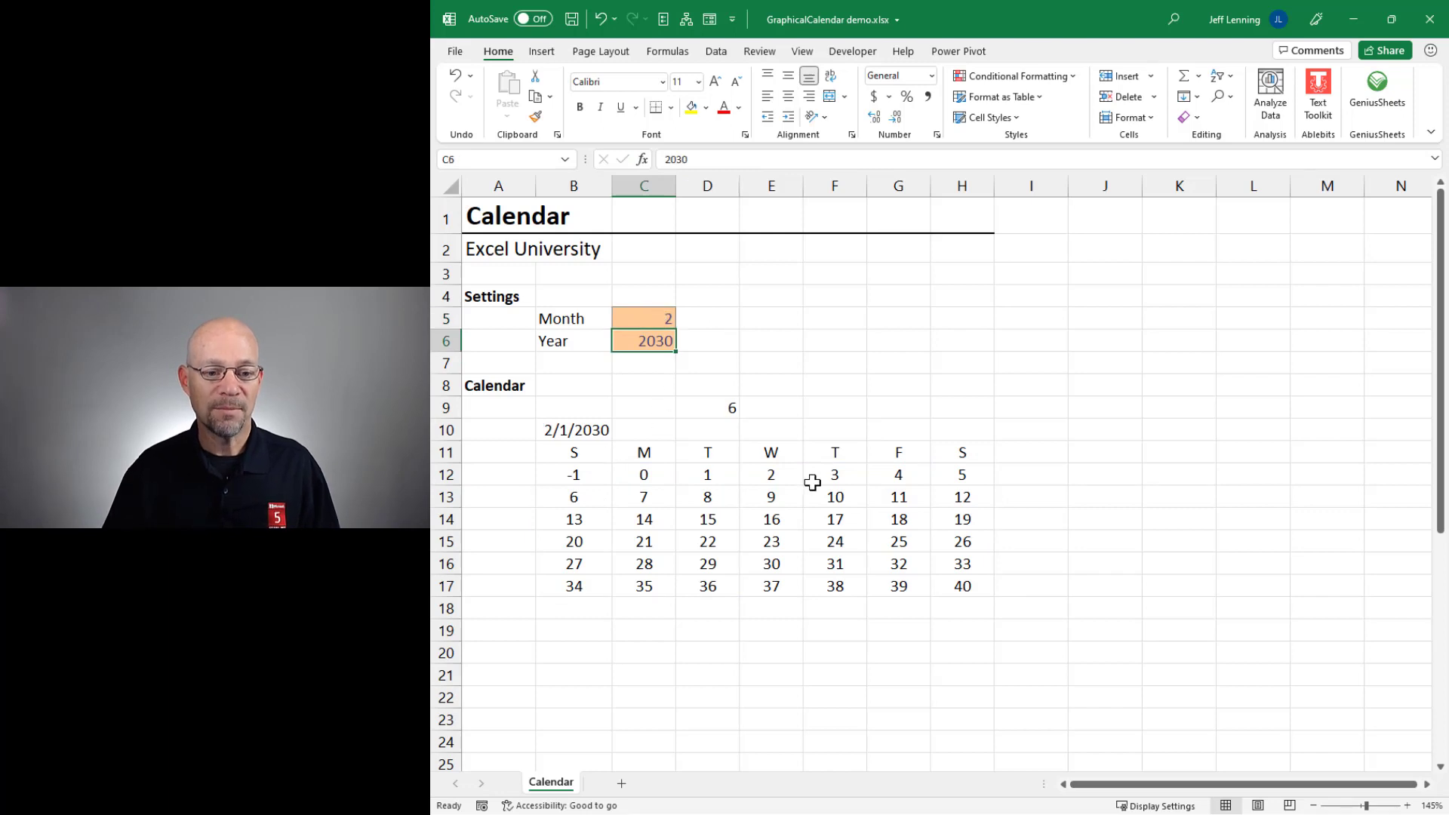
left_click(651, 319)
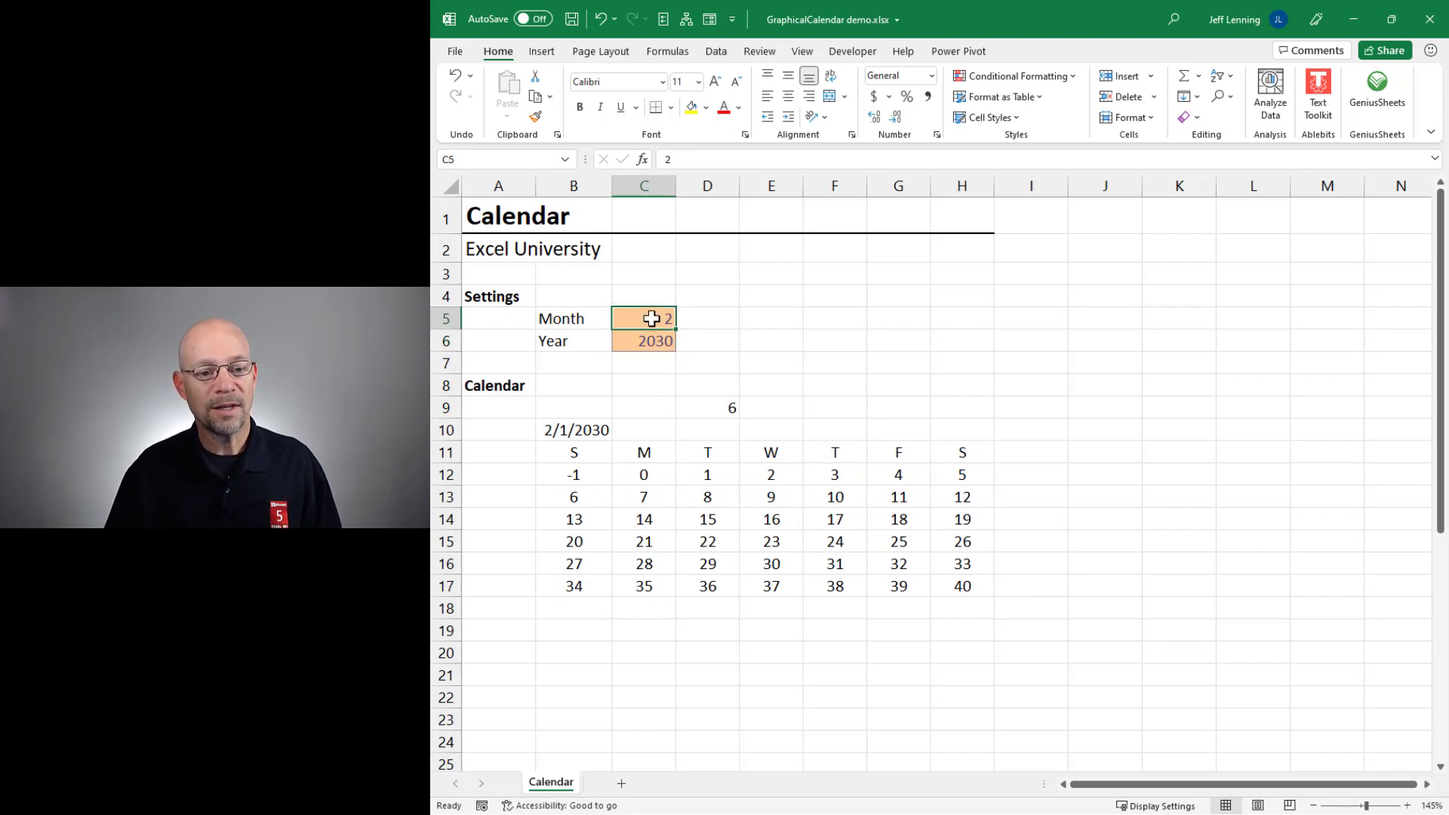
type("1")
key("Return")
left_click(580, 473)
key("F2")
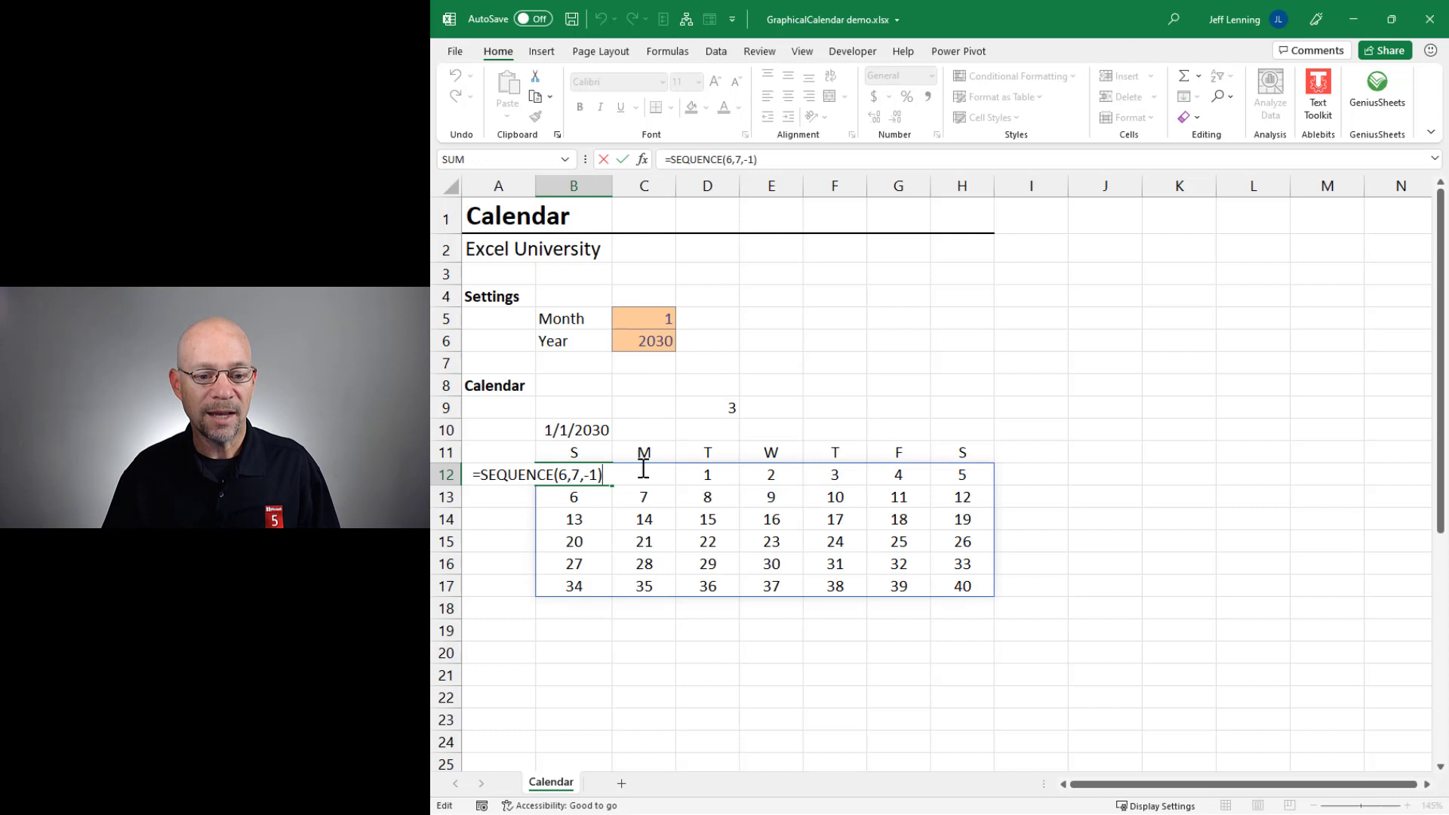
- Replace the -1 start with CHOOSE(WEEKDAY(B10),1,0,-1,-2,-3,-4,-5) in the SEQUENCE formula
key("Left")
key("shift+Left")
key("shift+Left")
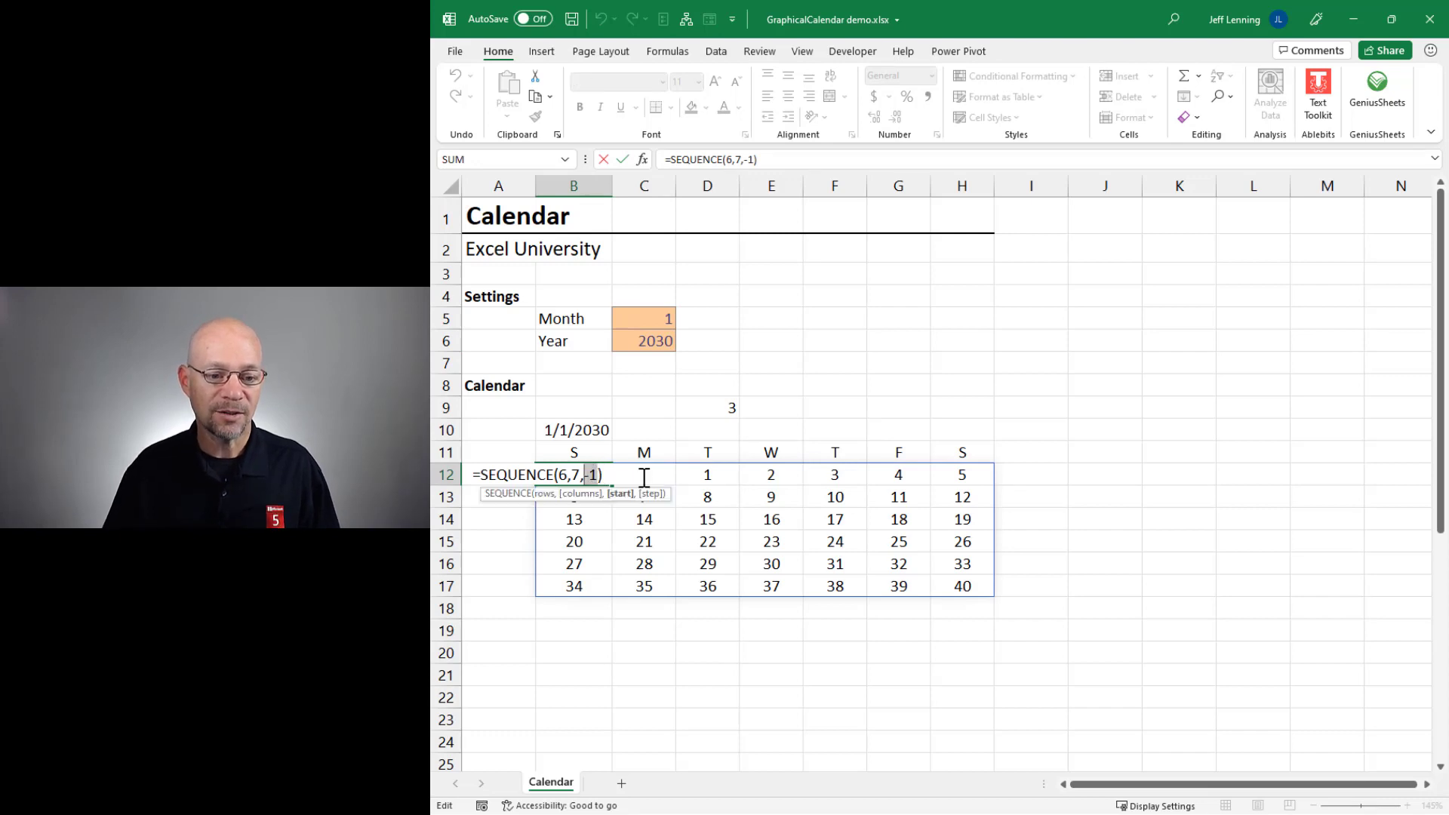
key("BackSpace")
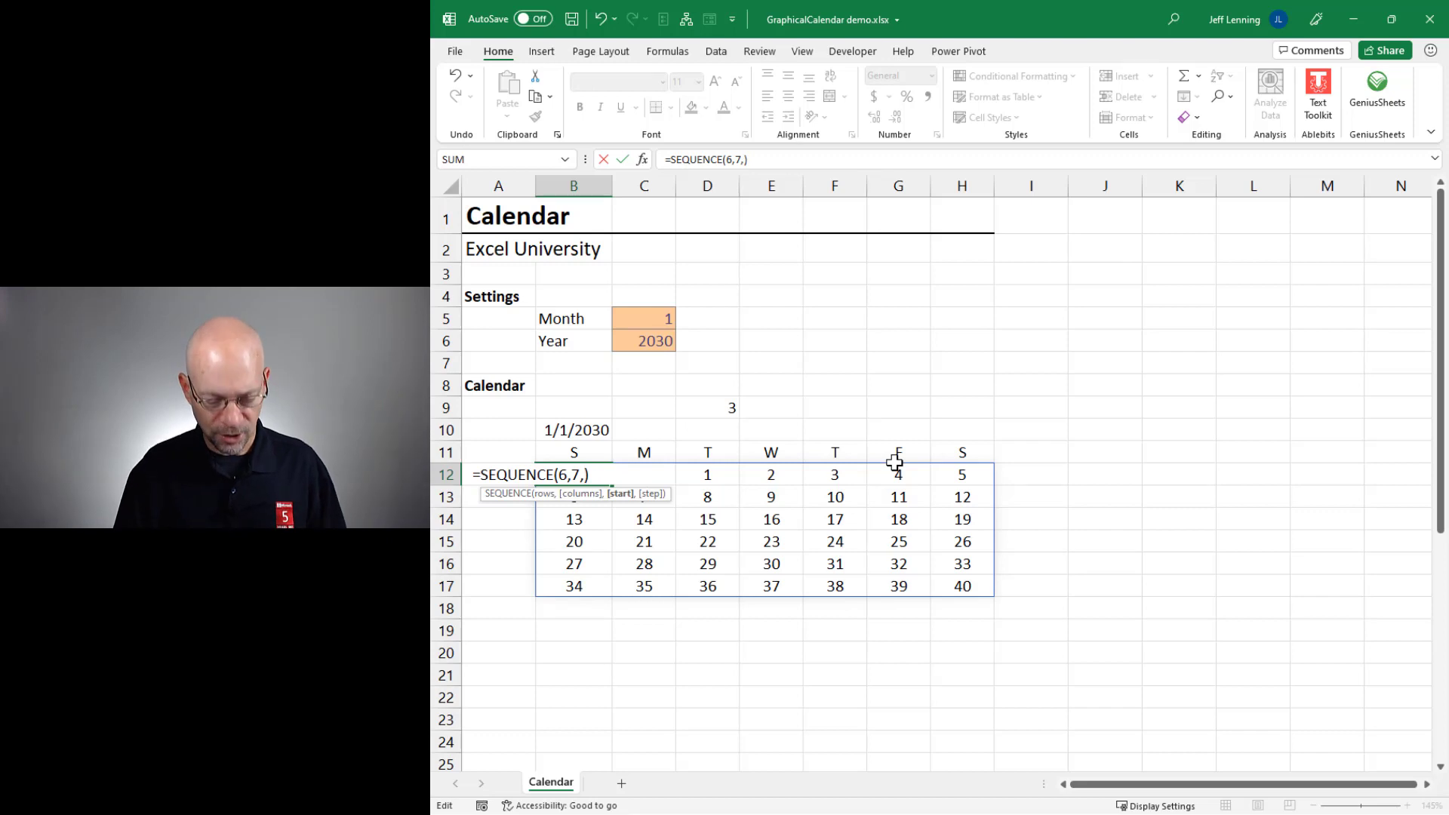
type("cho")
key("Tab")
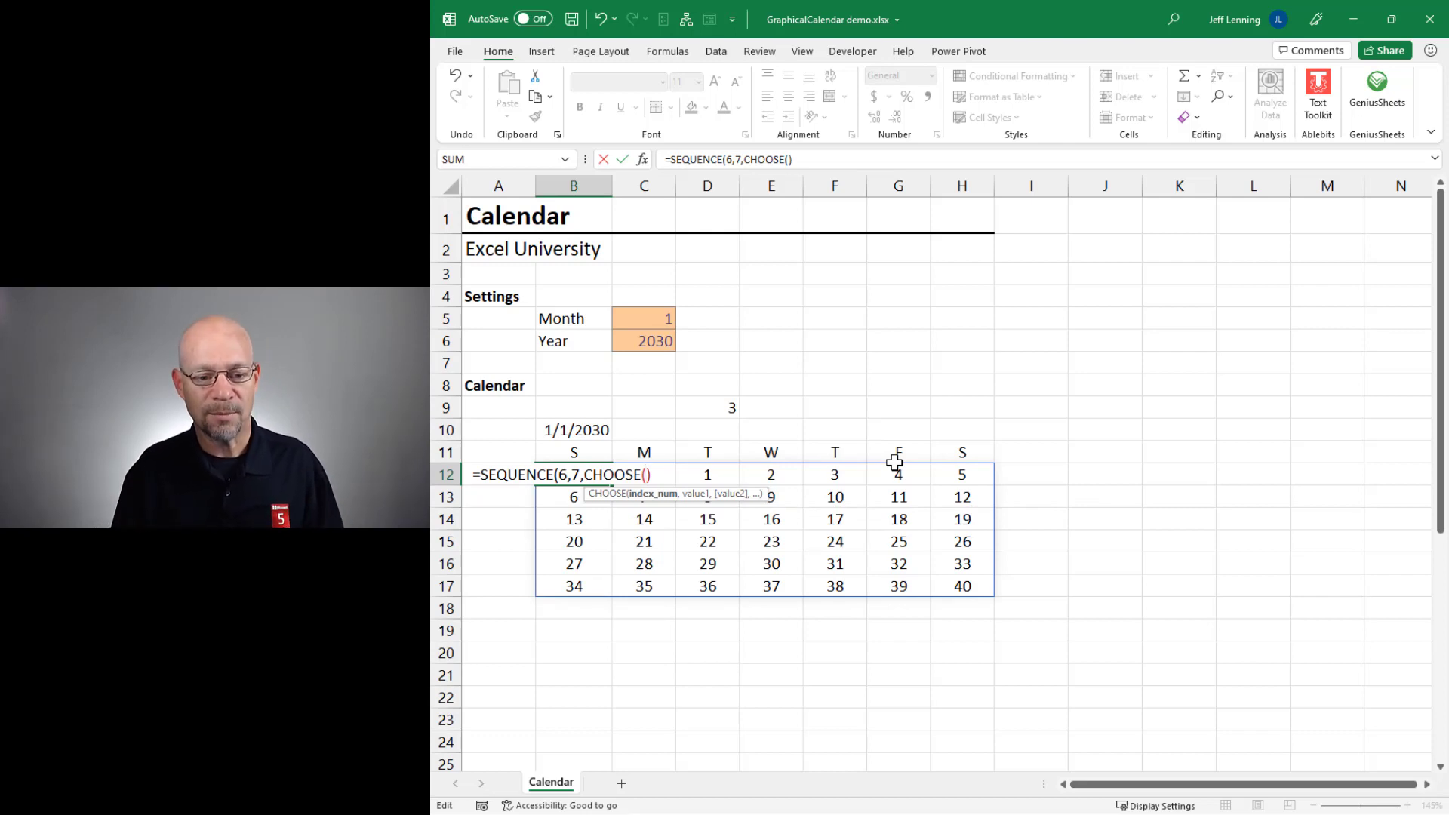
type("wee")
key("Tab")
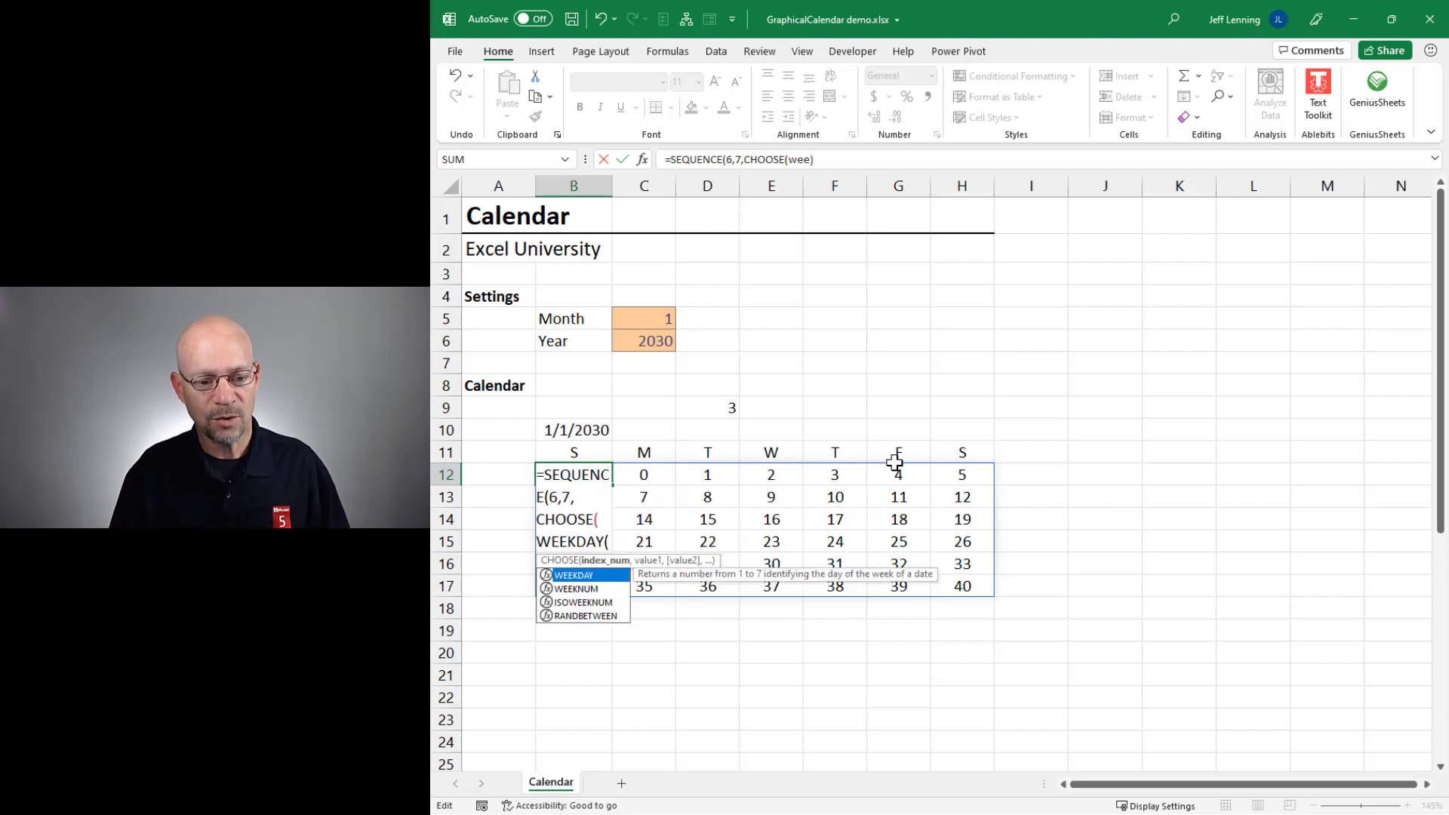
left_click(594, 431)
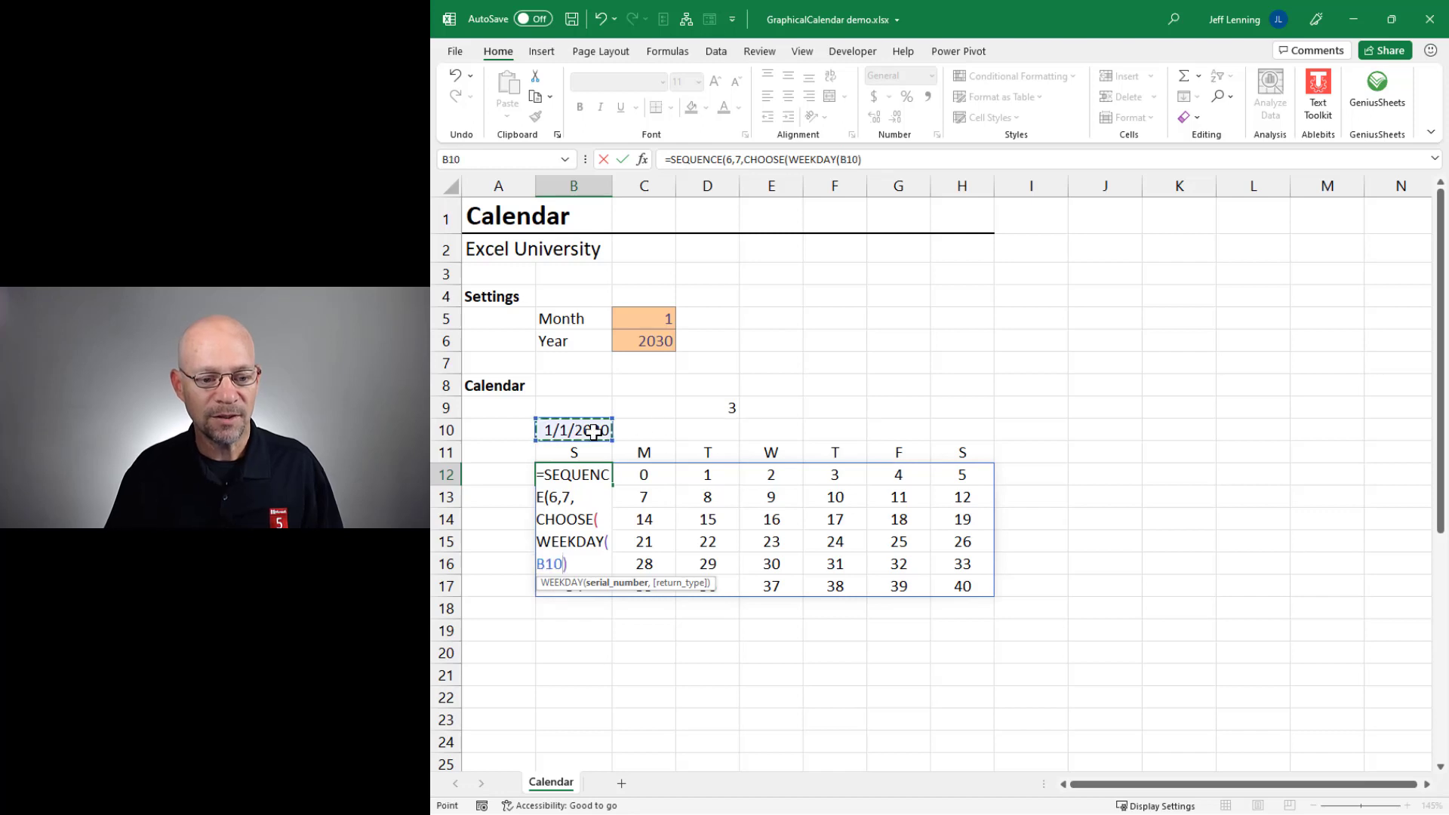
type("),")
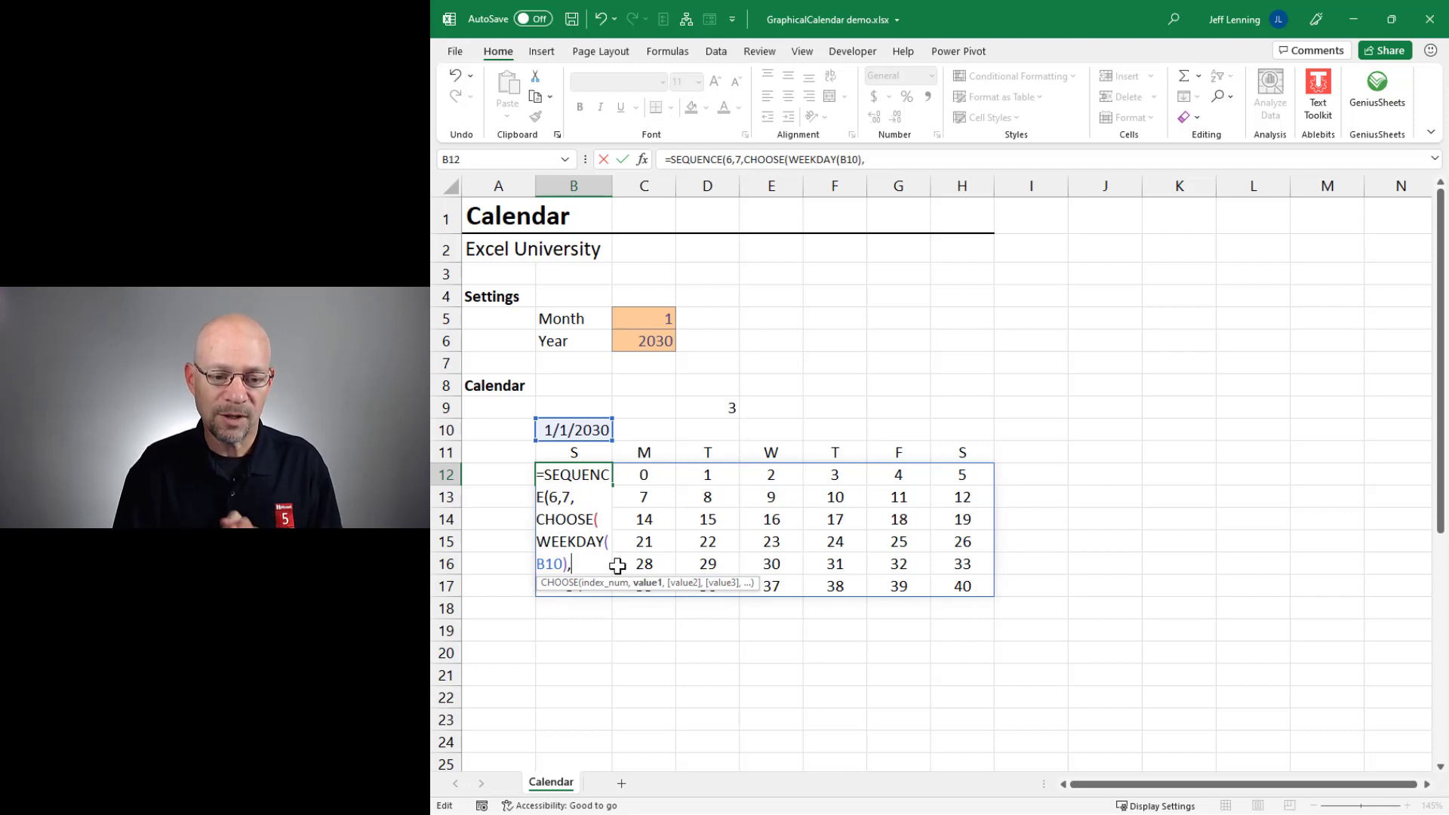
type("1")
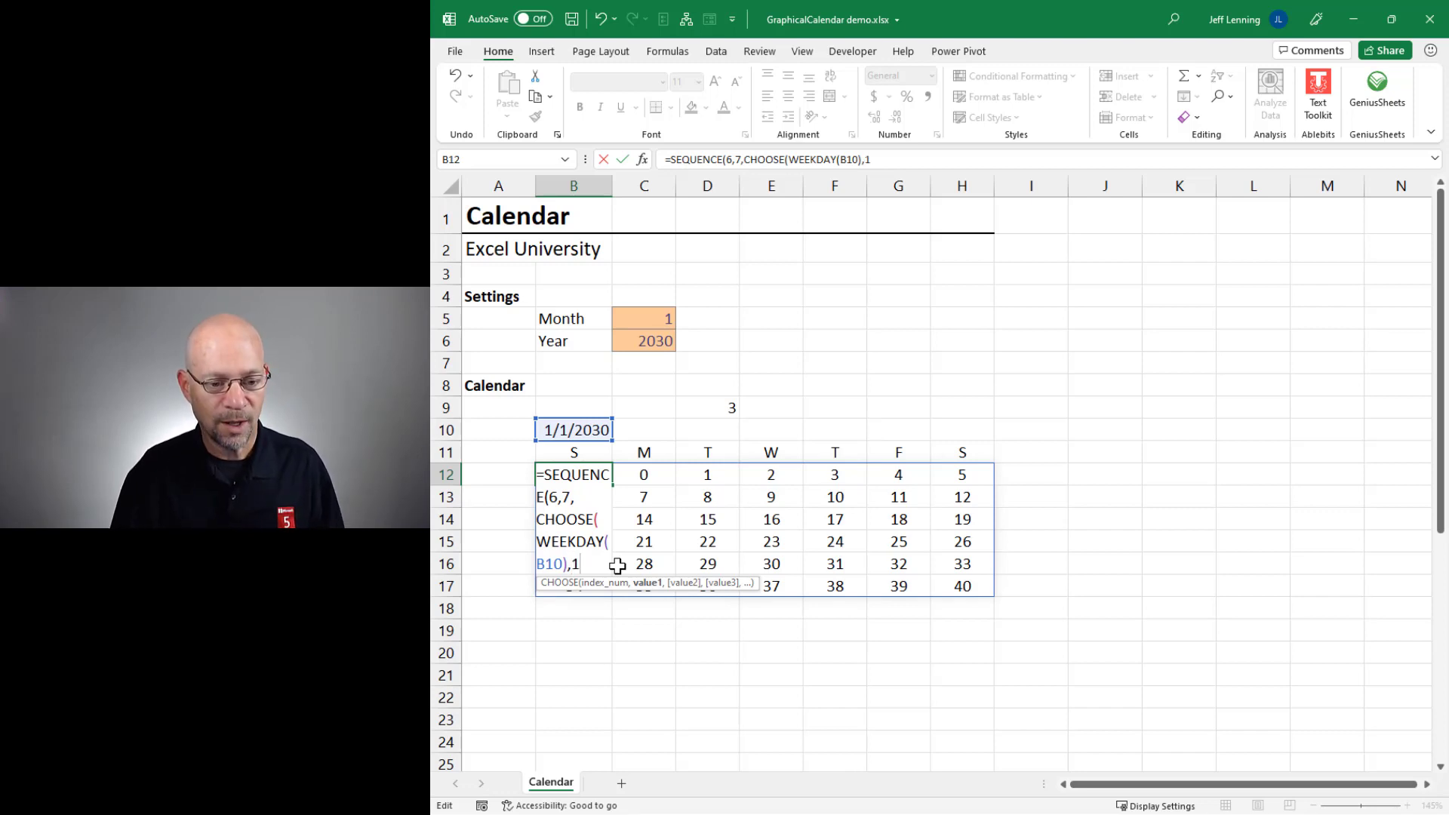
type(",")
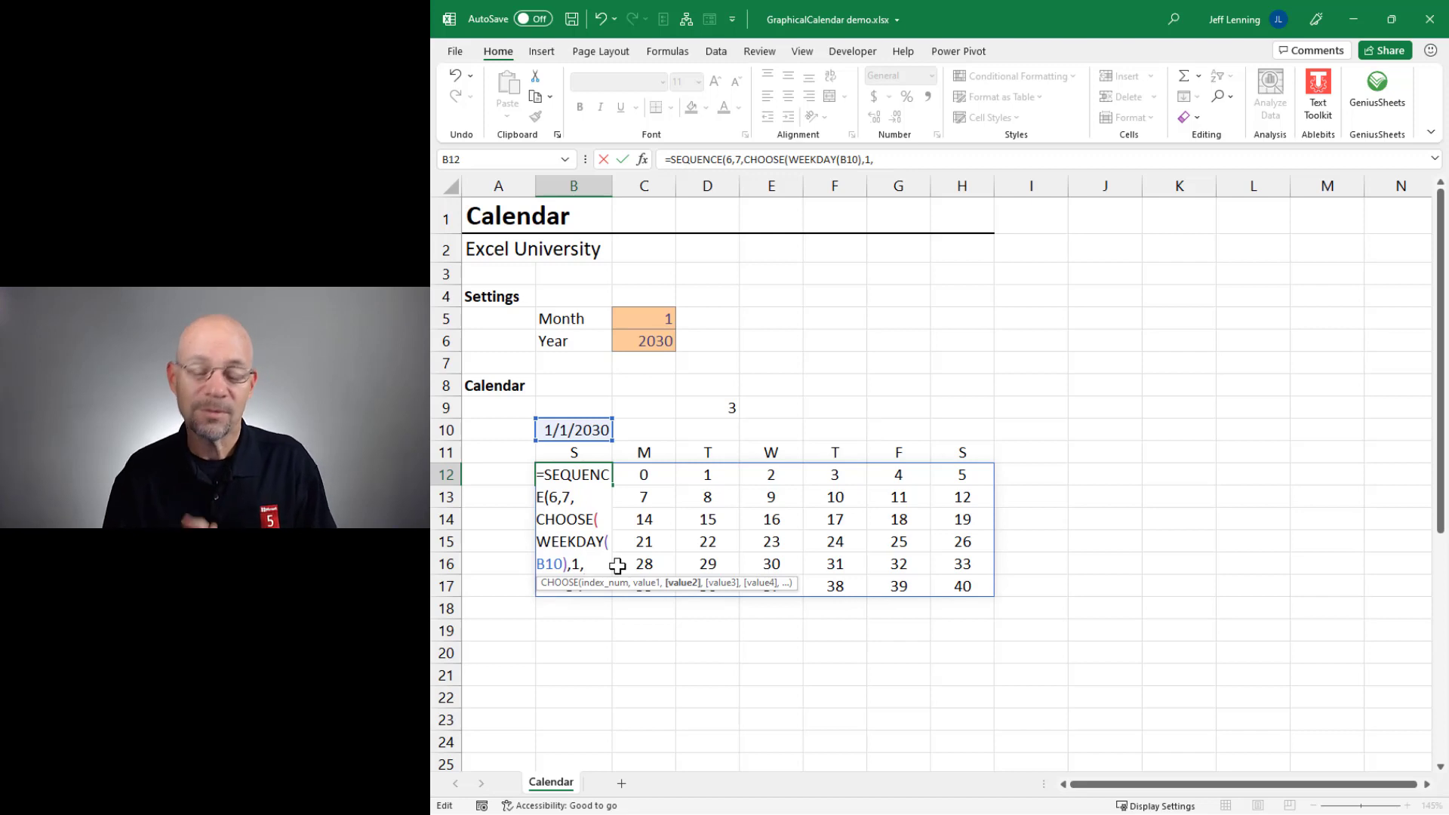
type("0")
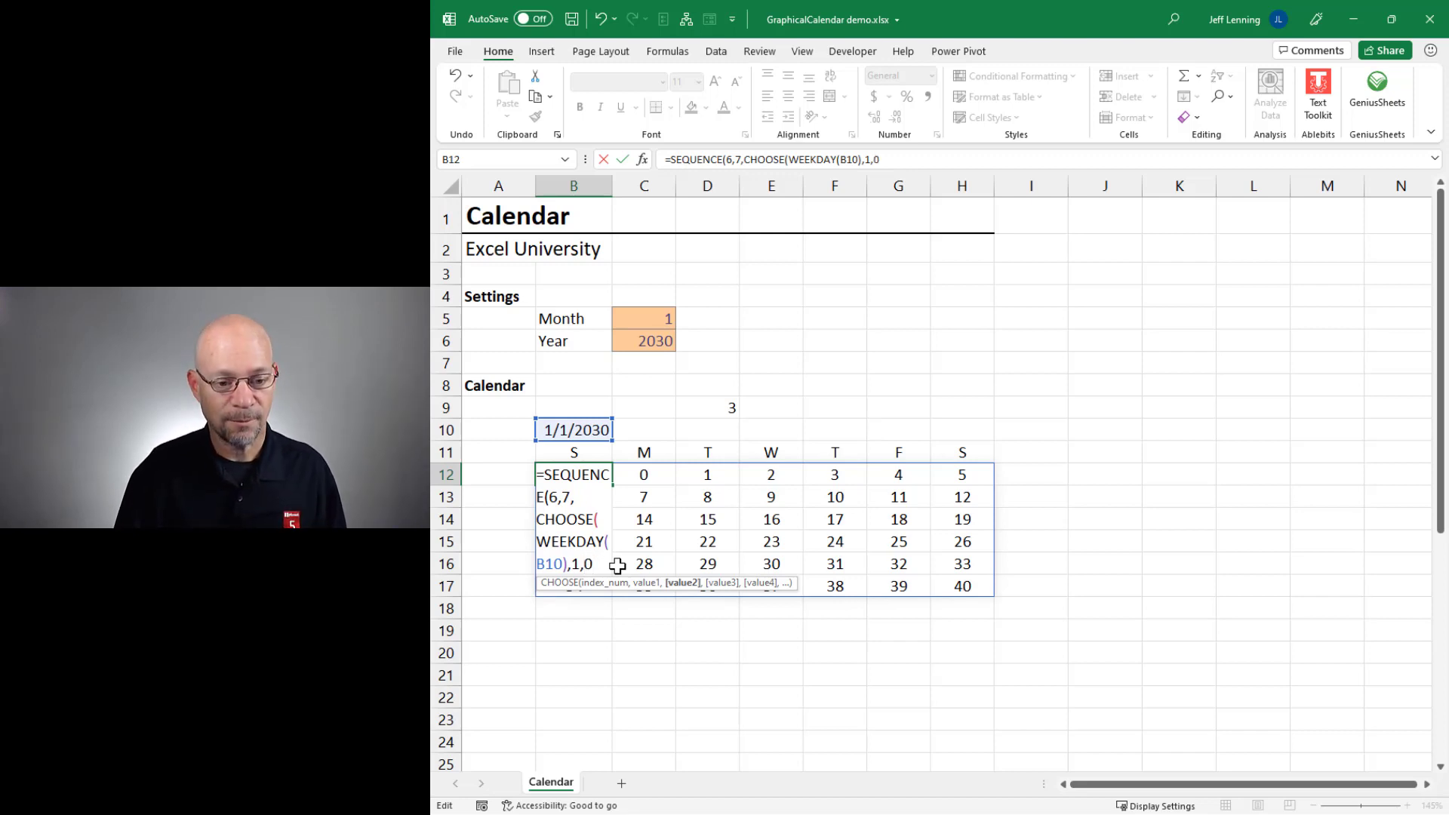
type(",")
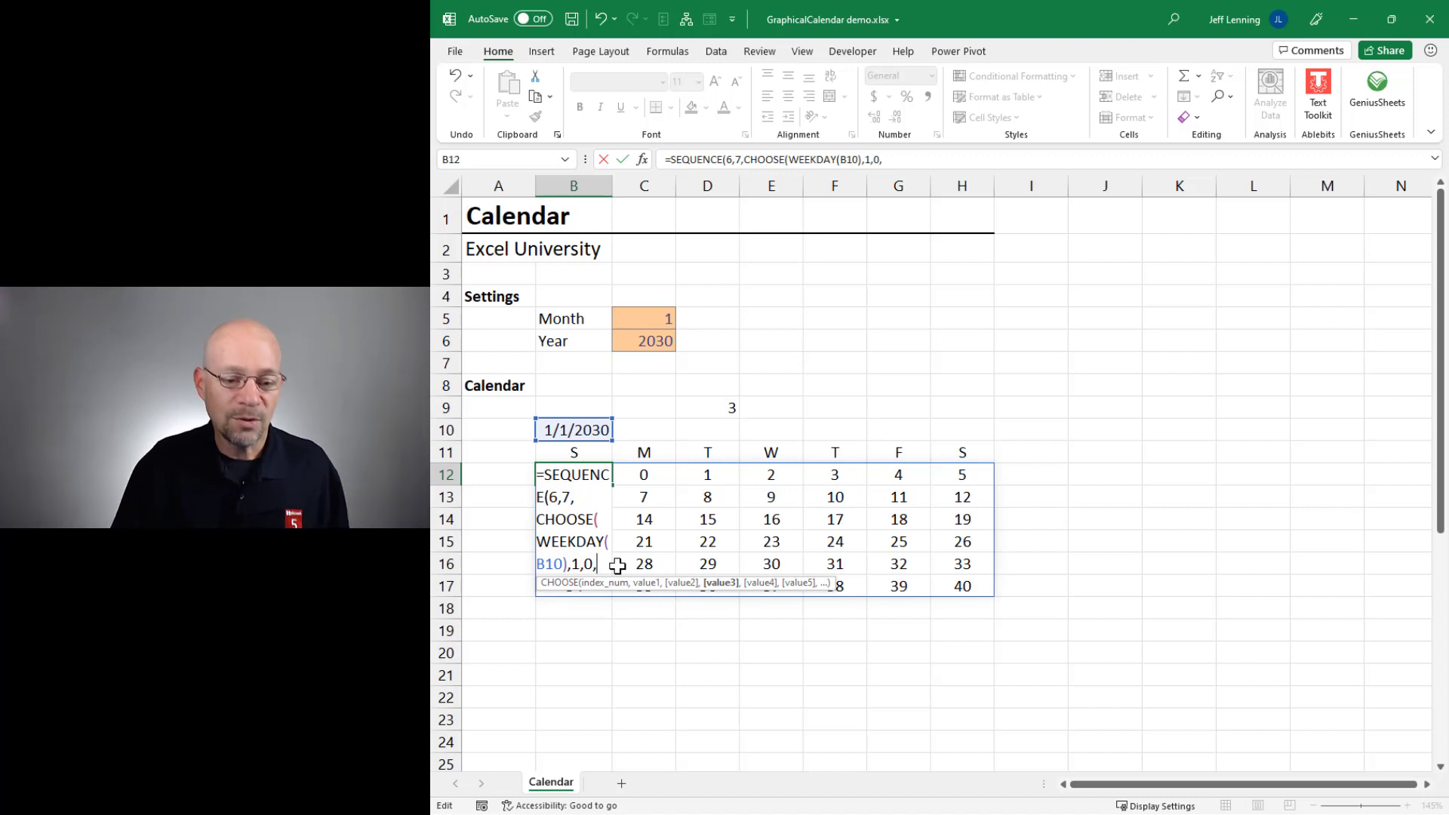
type("-1")
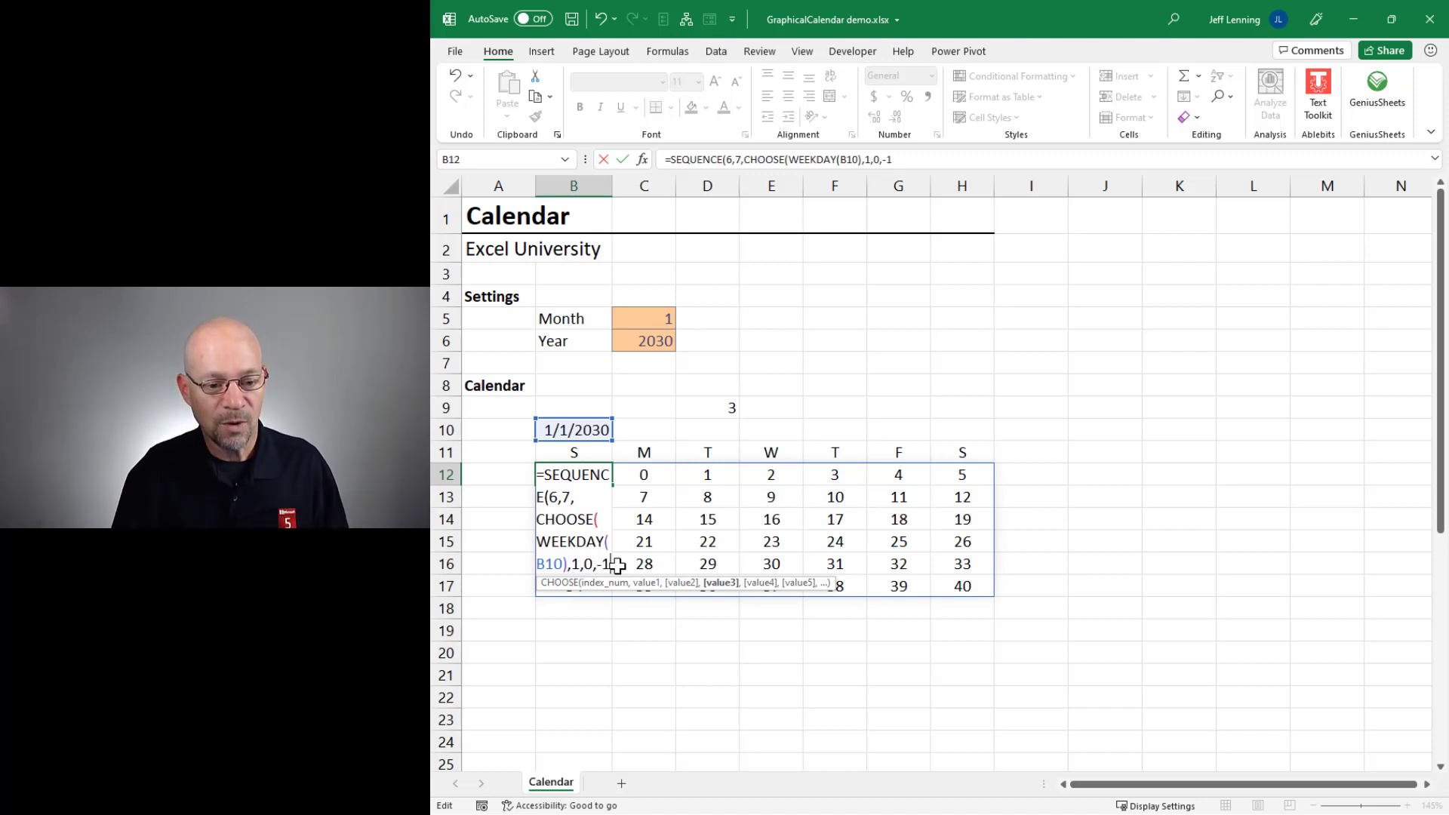
type(",")
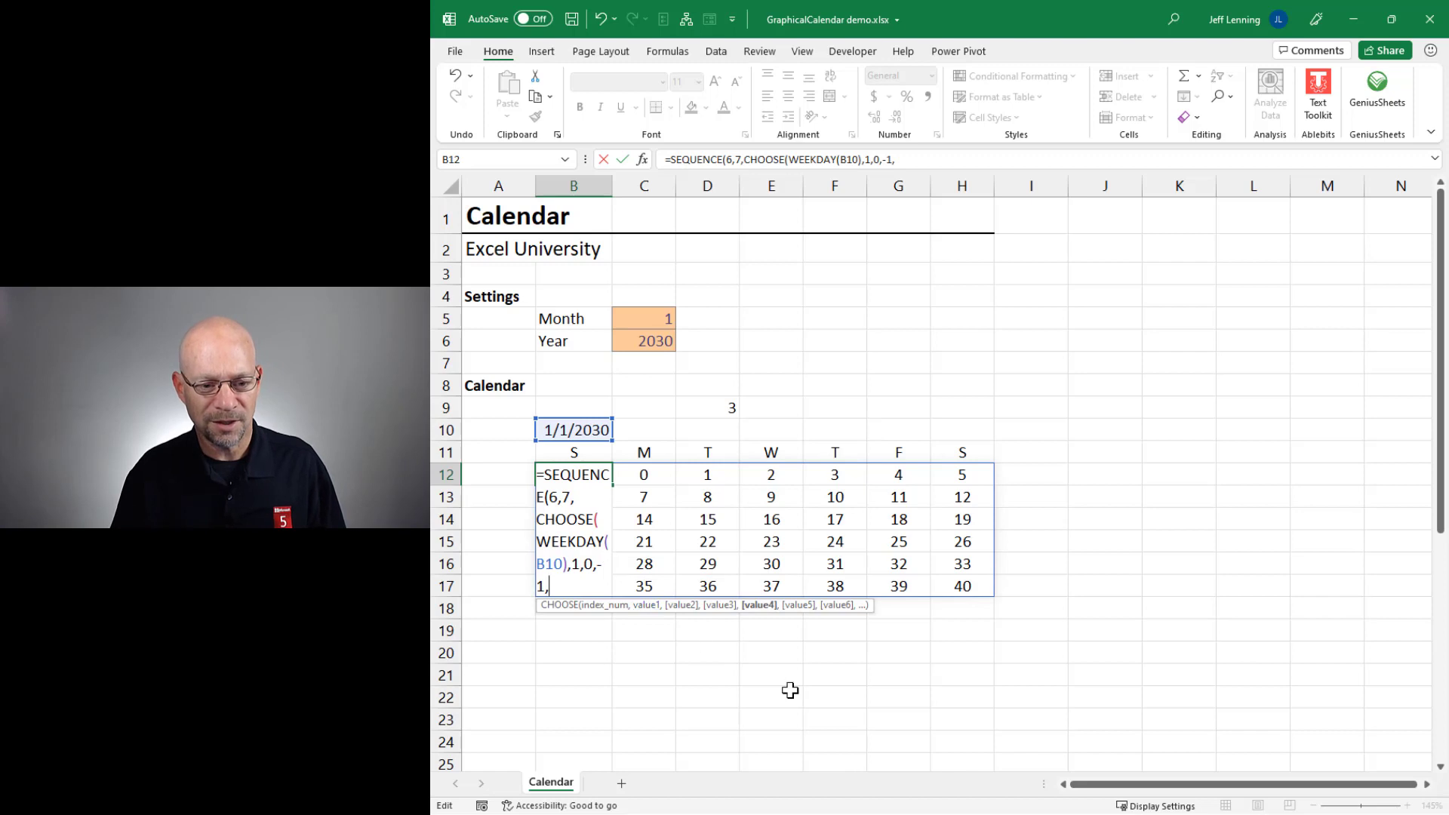
type("-2,")
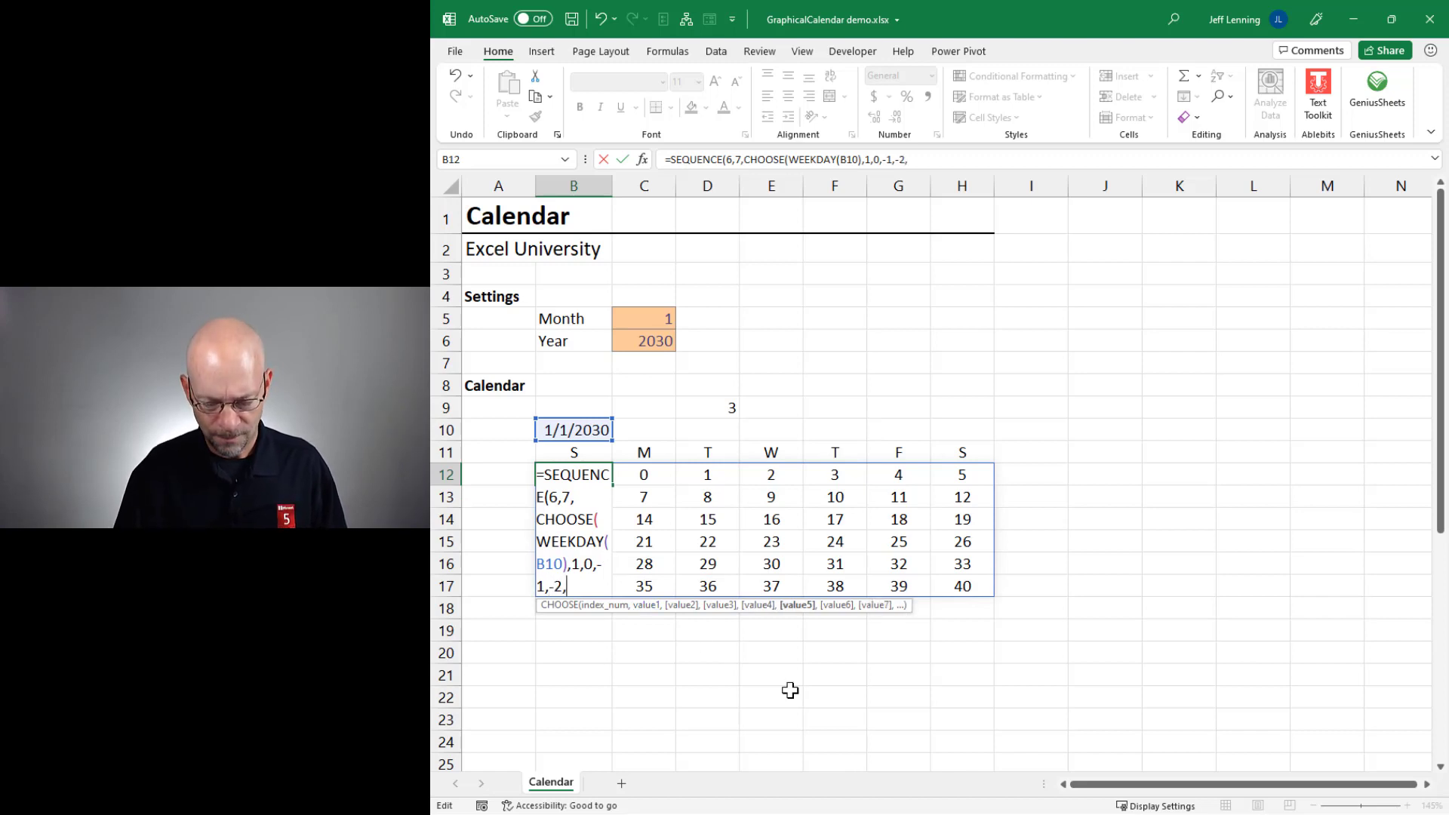
type("-3,-4,")
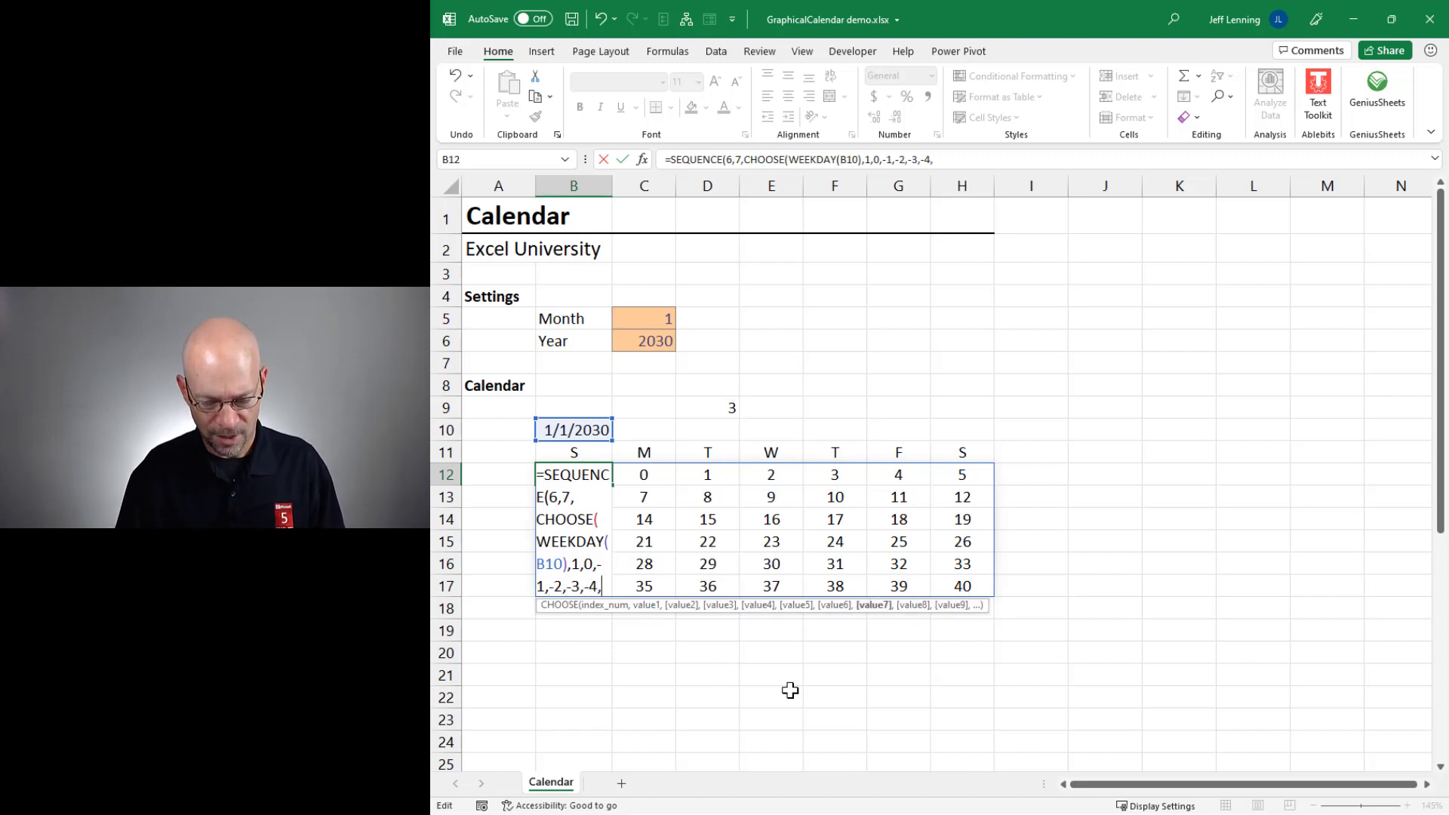
type("-5))")
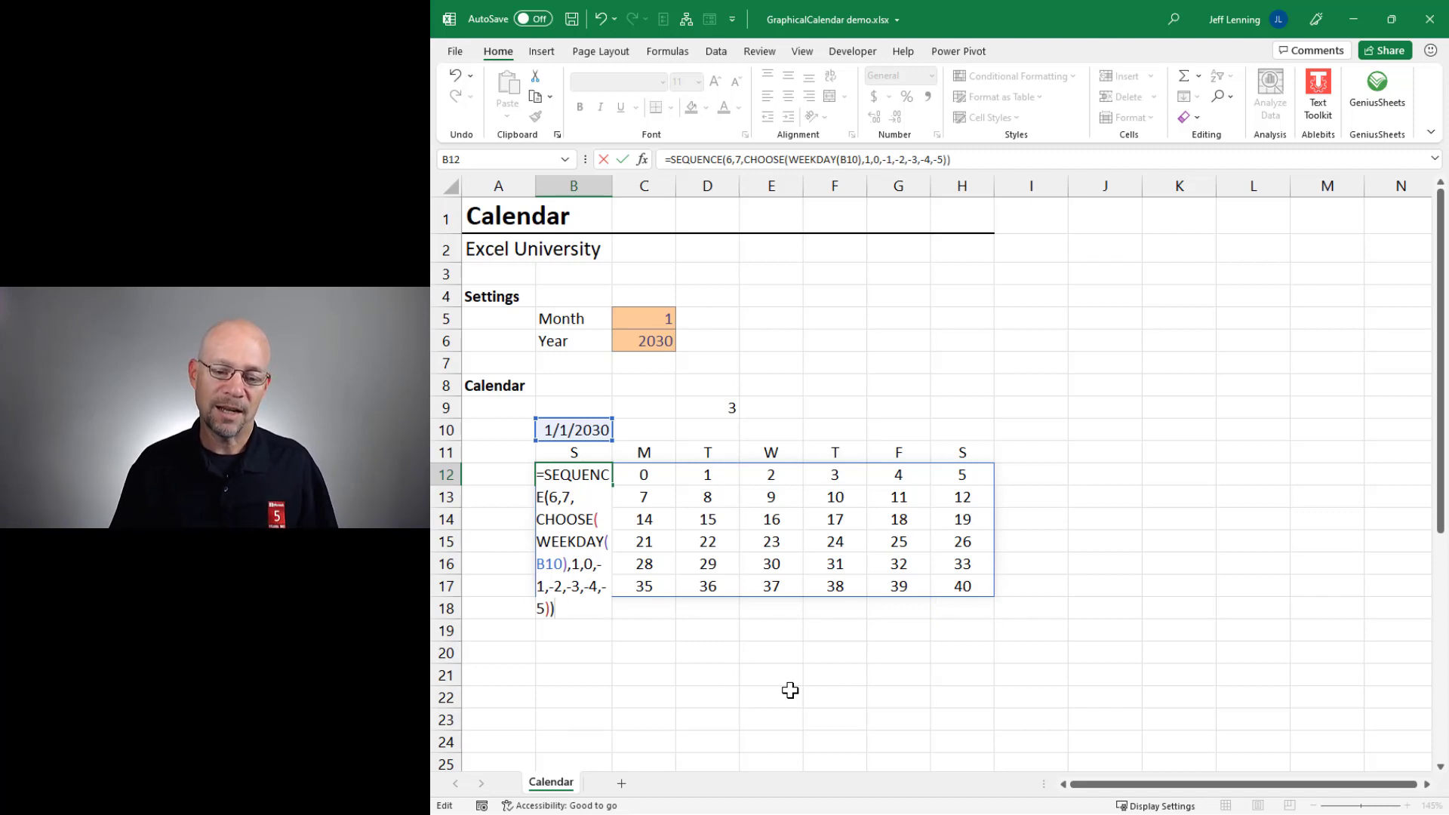
- Commit the B12 calendar formula and clear the weekday helper from D9
key("Return")
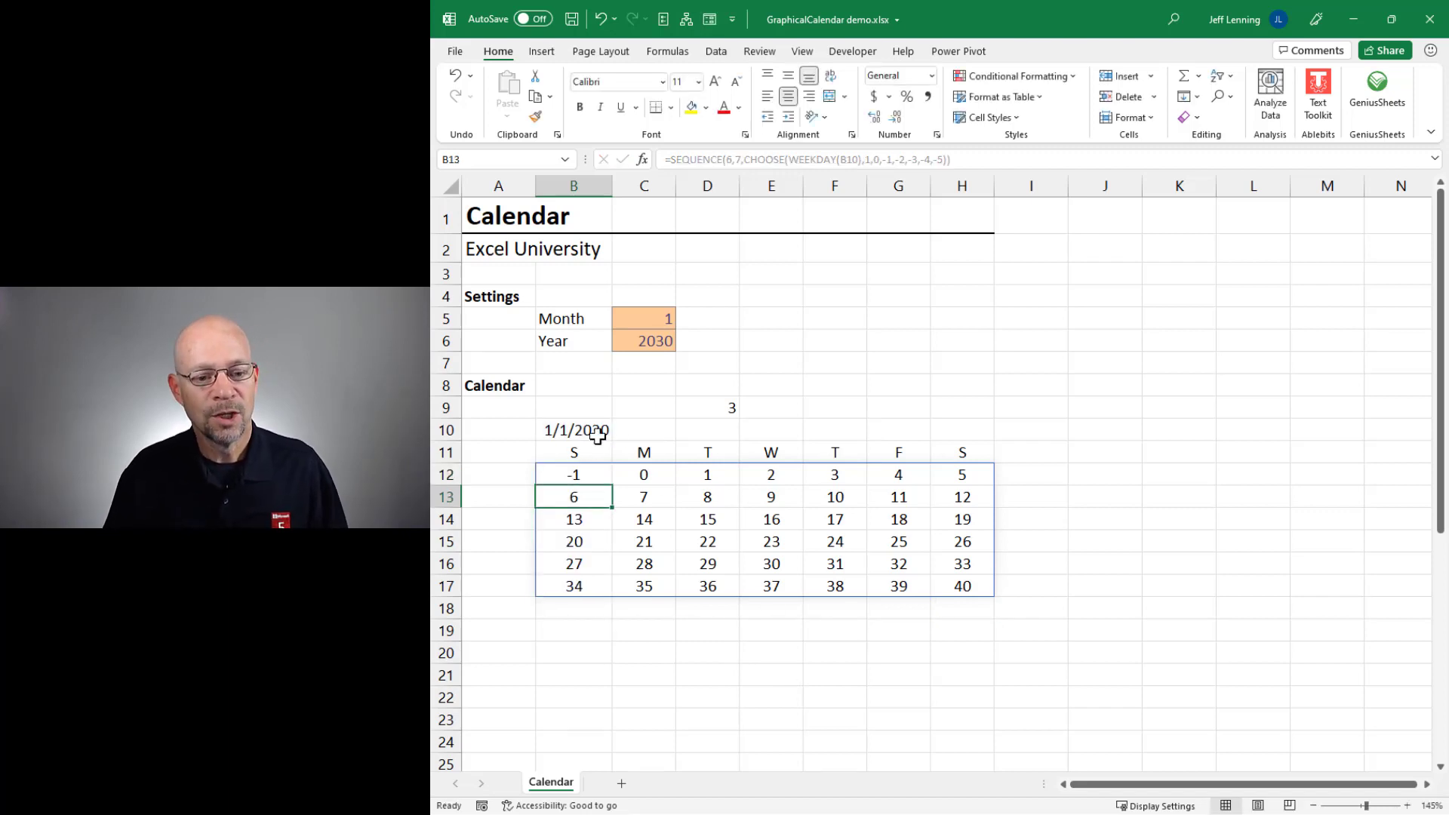
left_click(696, 402)
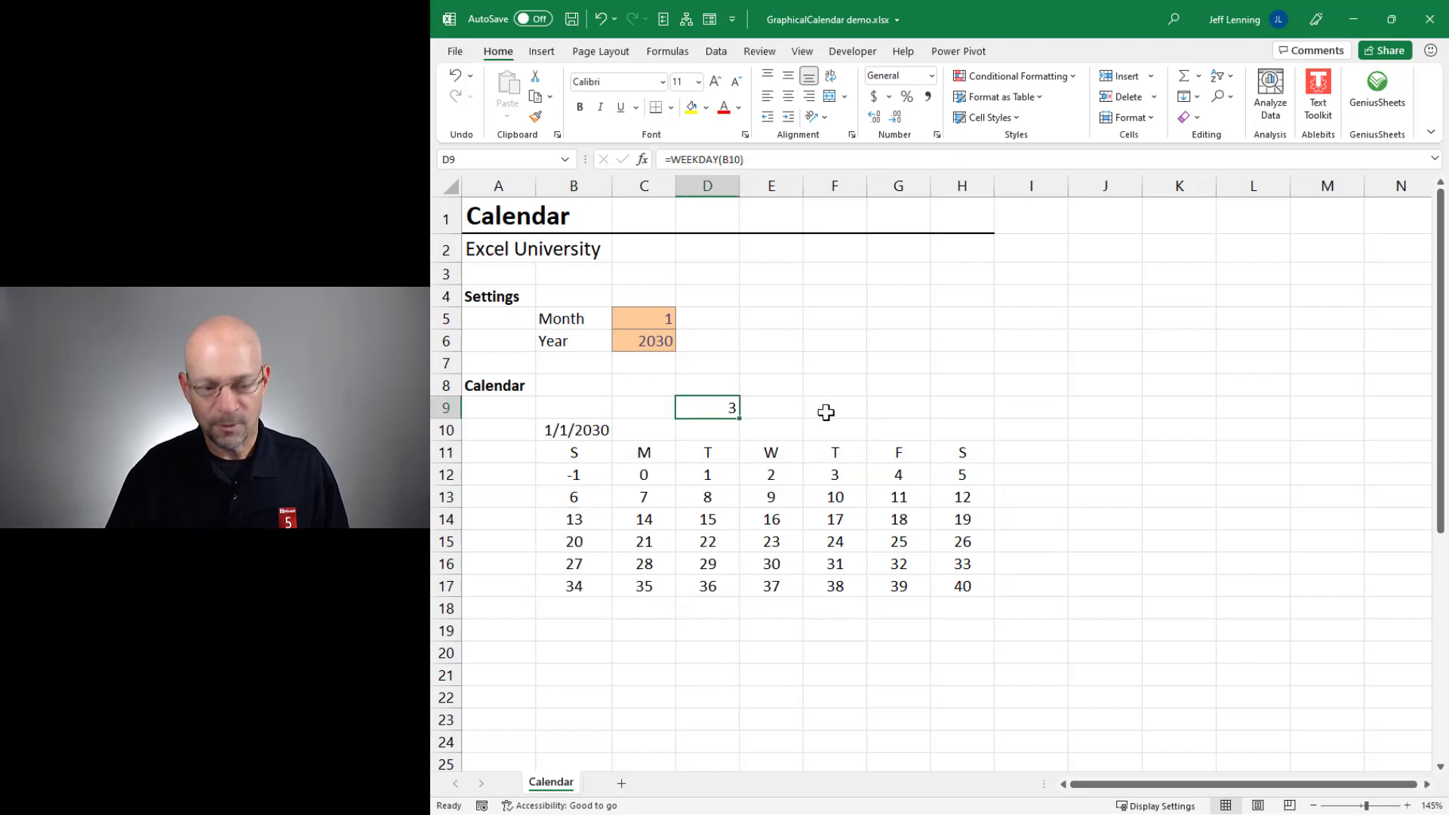
key("Delete")
left_click(572, 471)
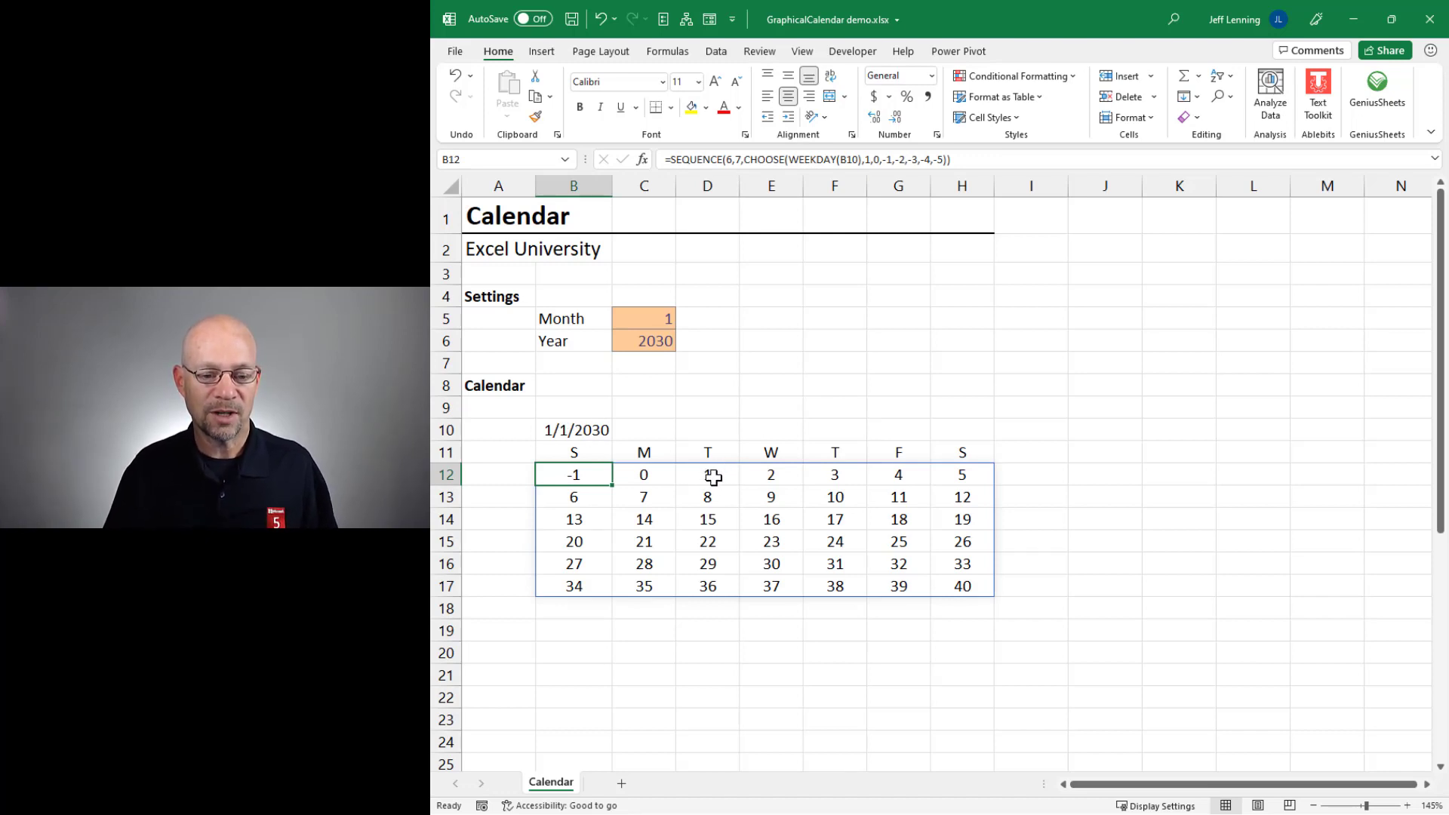
left_click(573, 428)
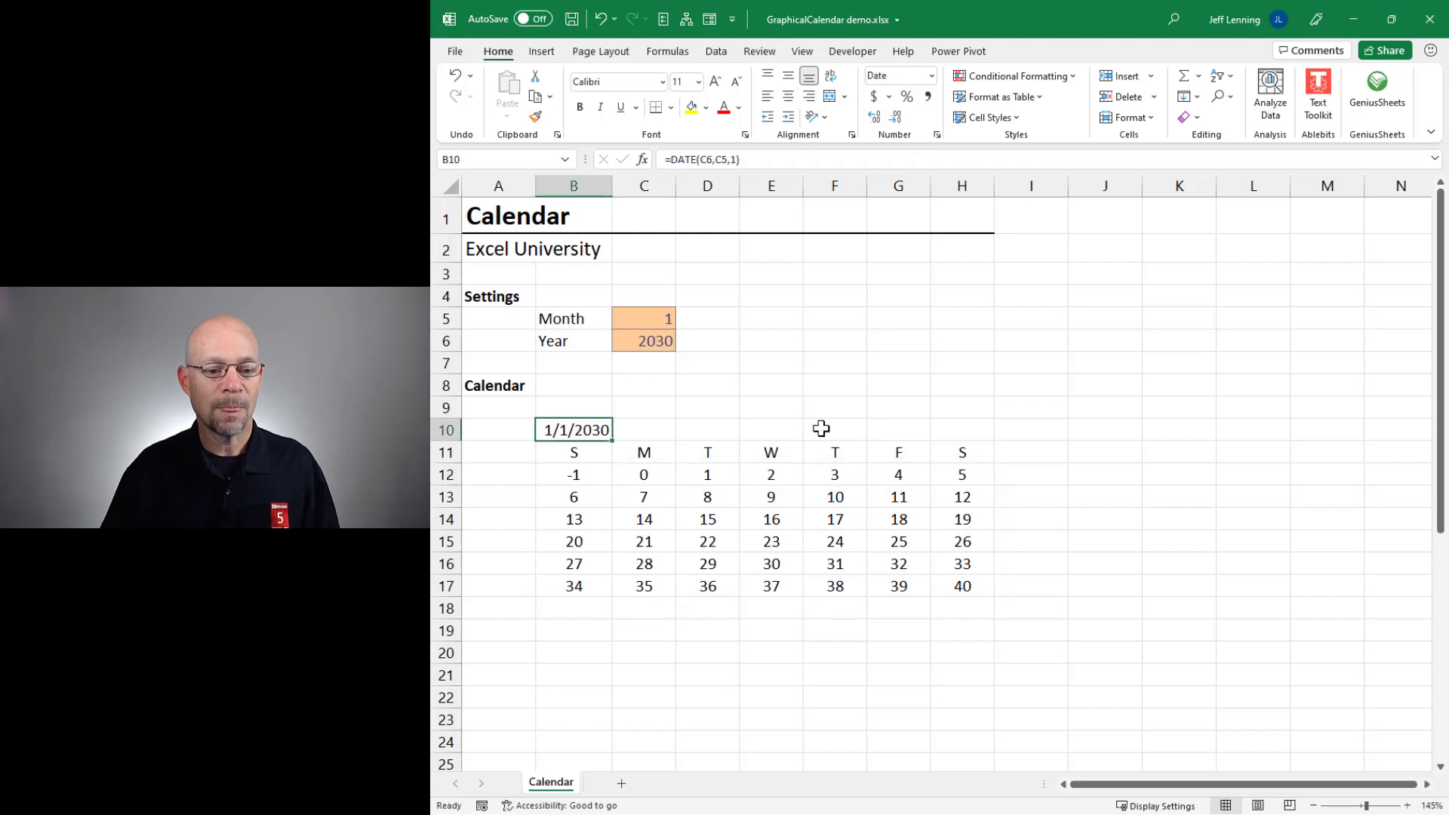
- Set Month to 2 and add a temporary =WEEKDAY(B10) helper in E9
left_click(651, 320)
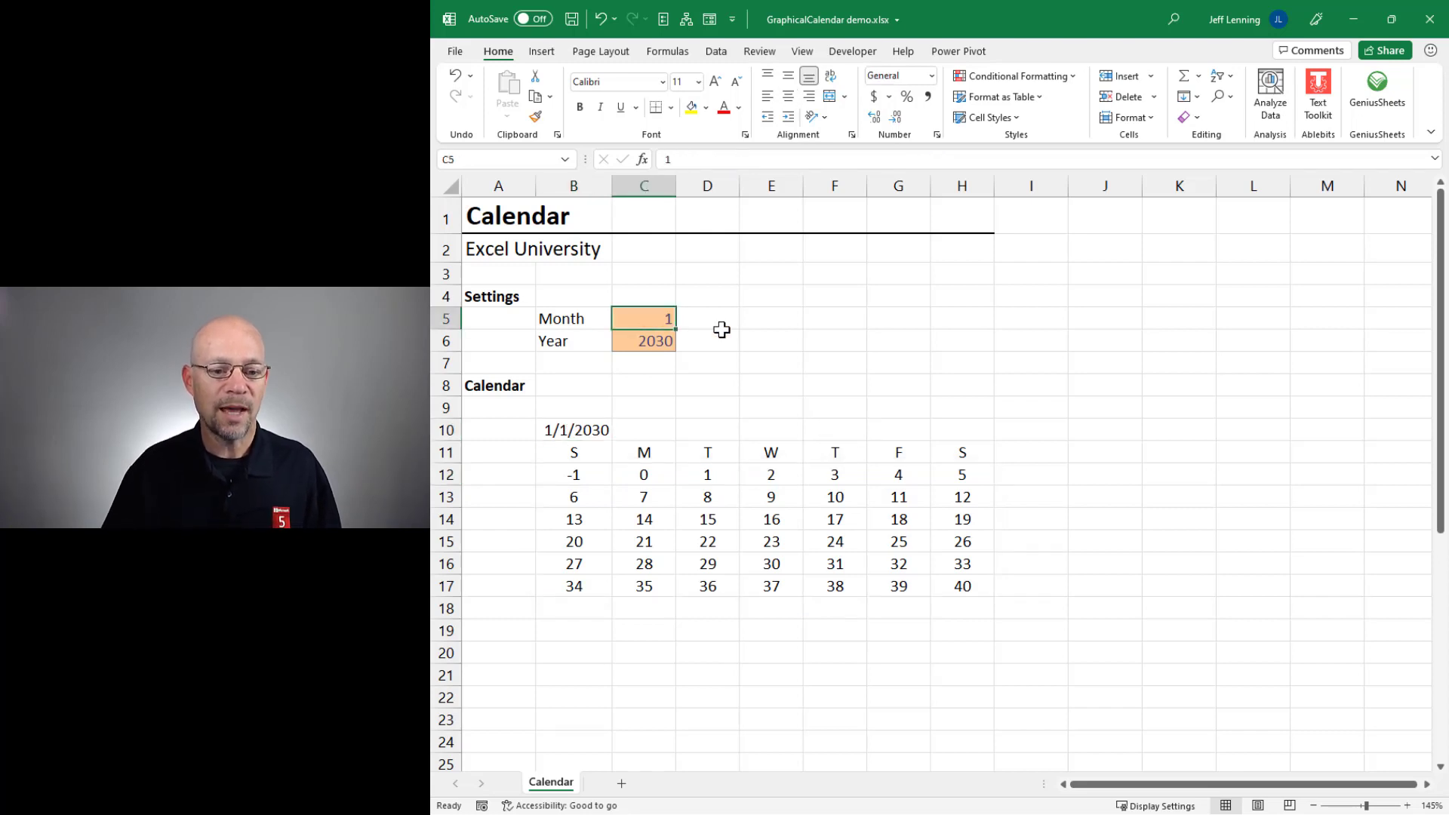
type("2")
key("Return")
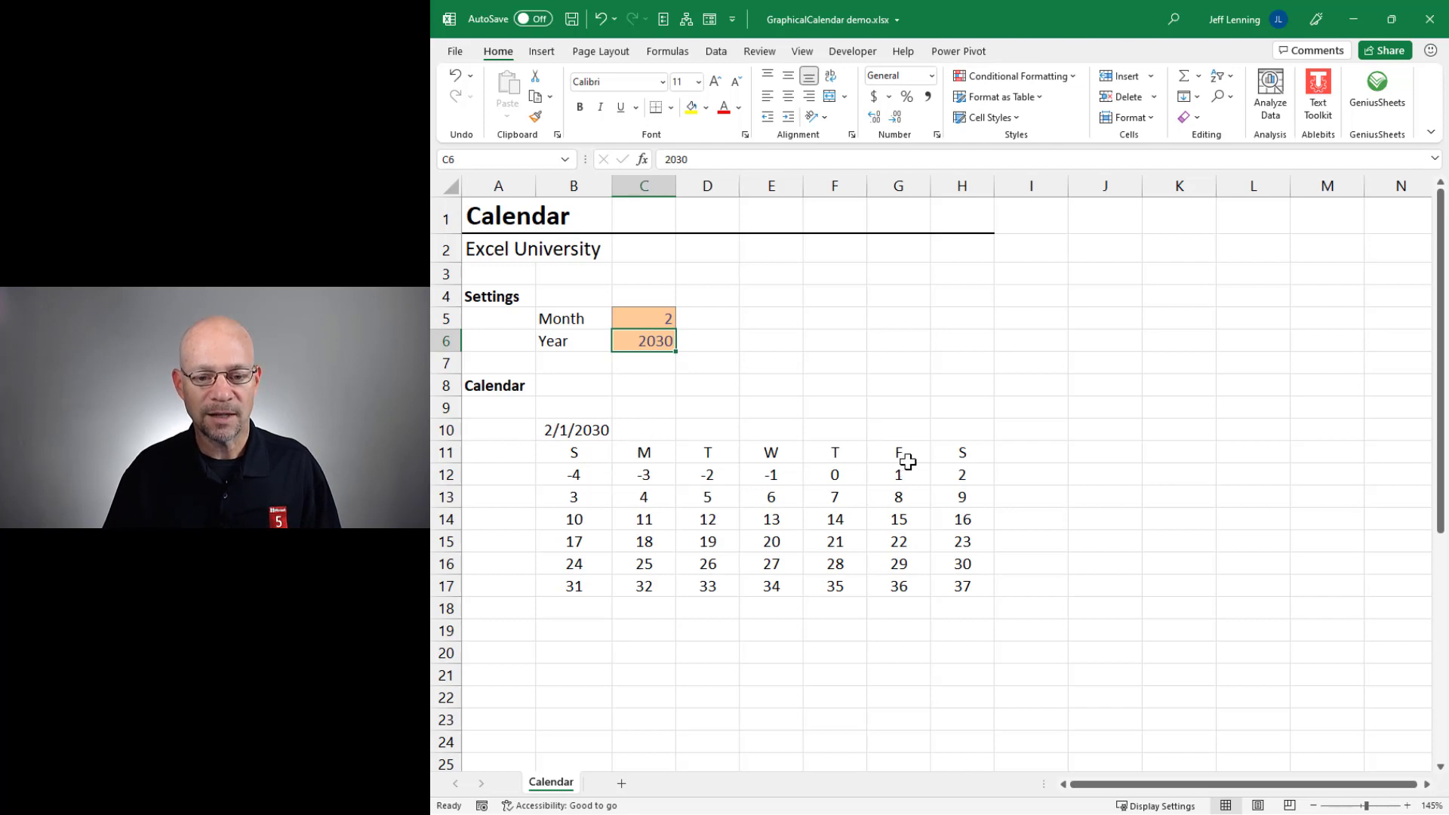
left_click(775, 408)
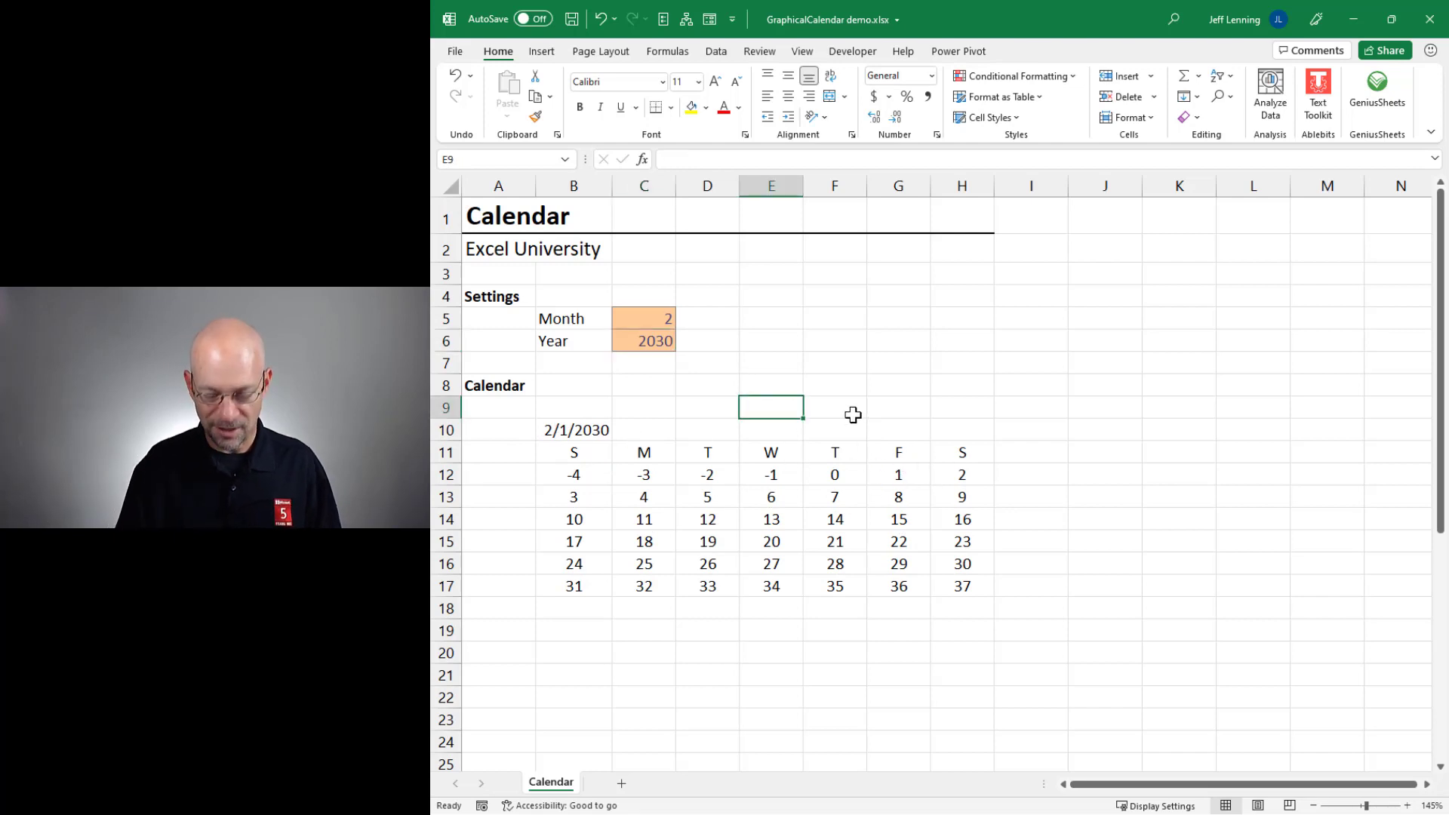
type("=wee")
key("Tab")
key("Left")
key("Left")
key("Left")
key("Down")
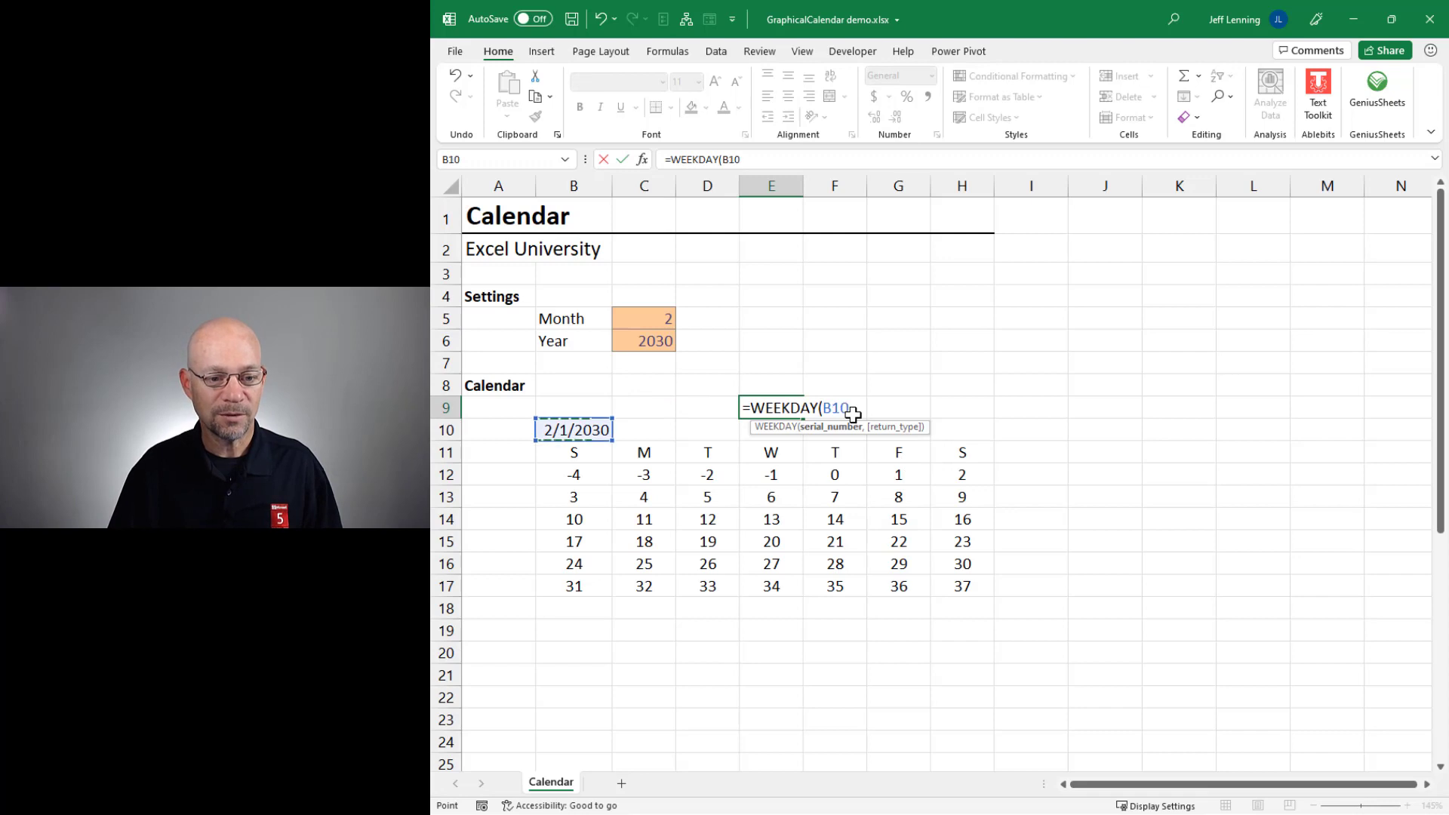
key("Return")
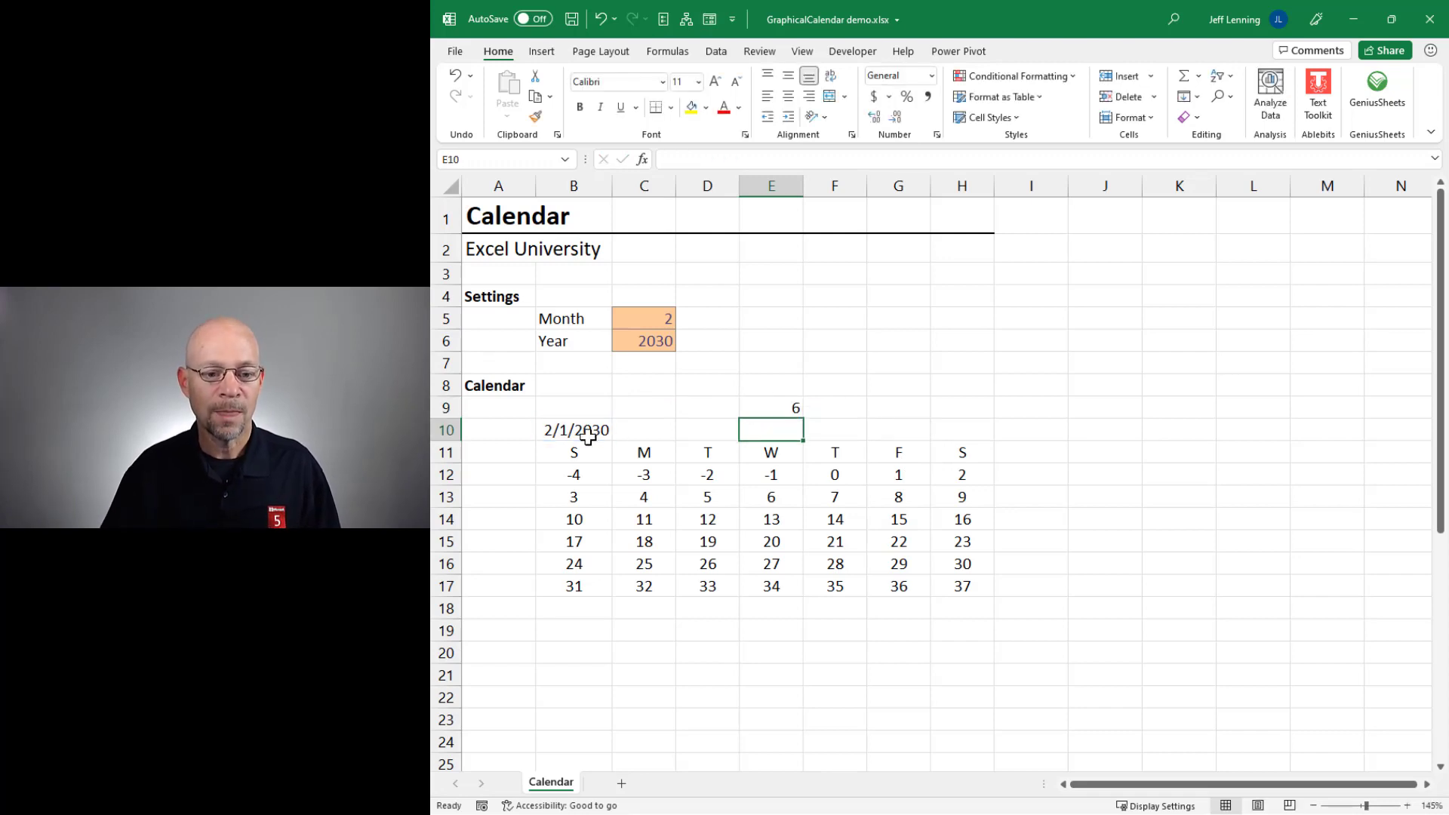
left_click(775, 409)
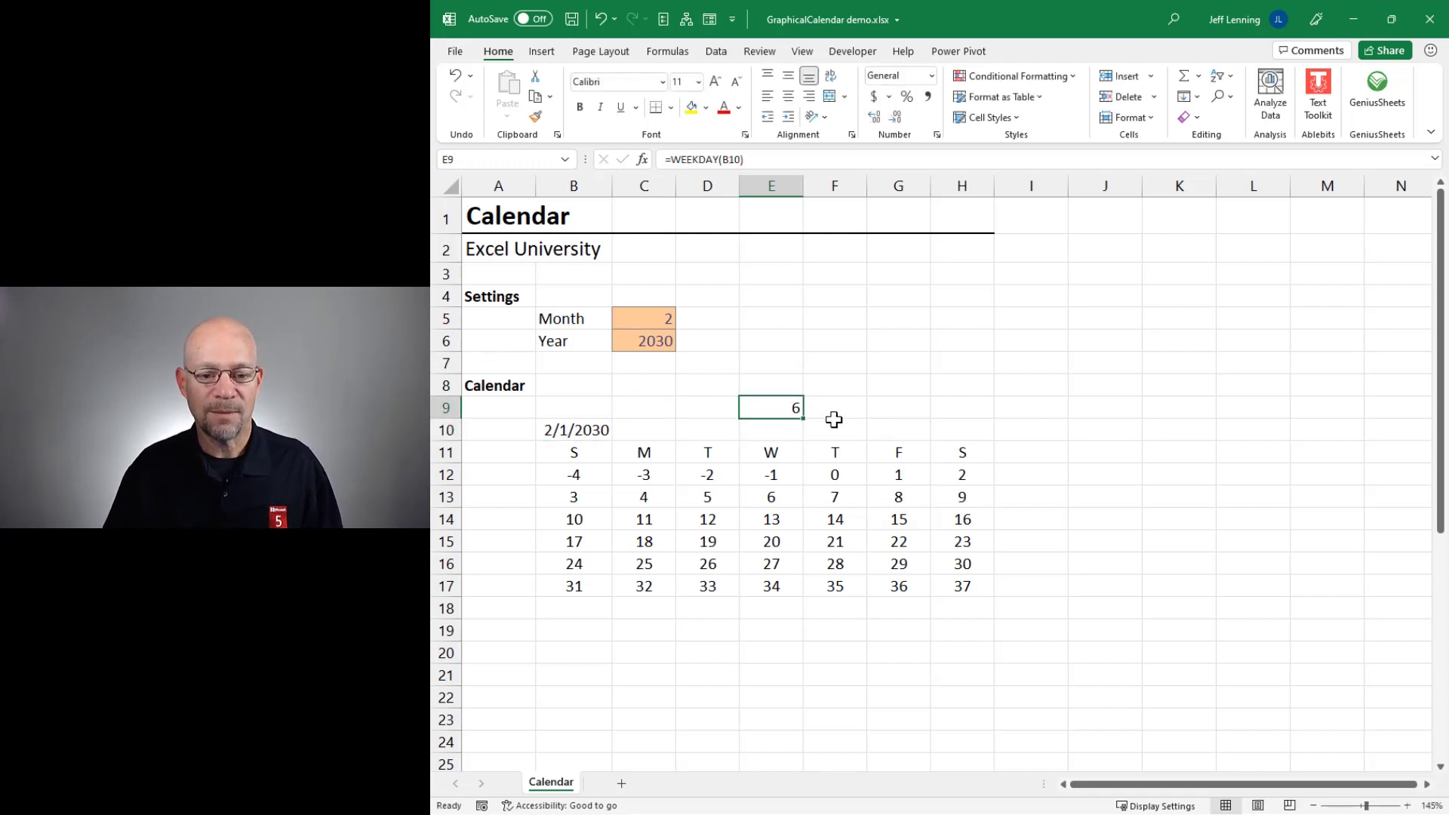
- Change Month to 3, then 4, and review the B12 formula for April 2030
left_click_drag(904, 452, 909, 586)
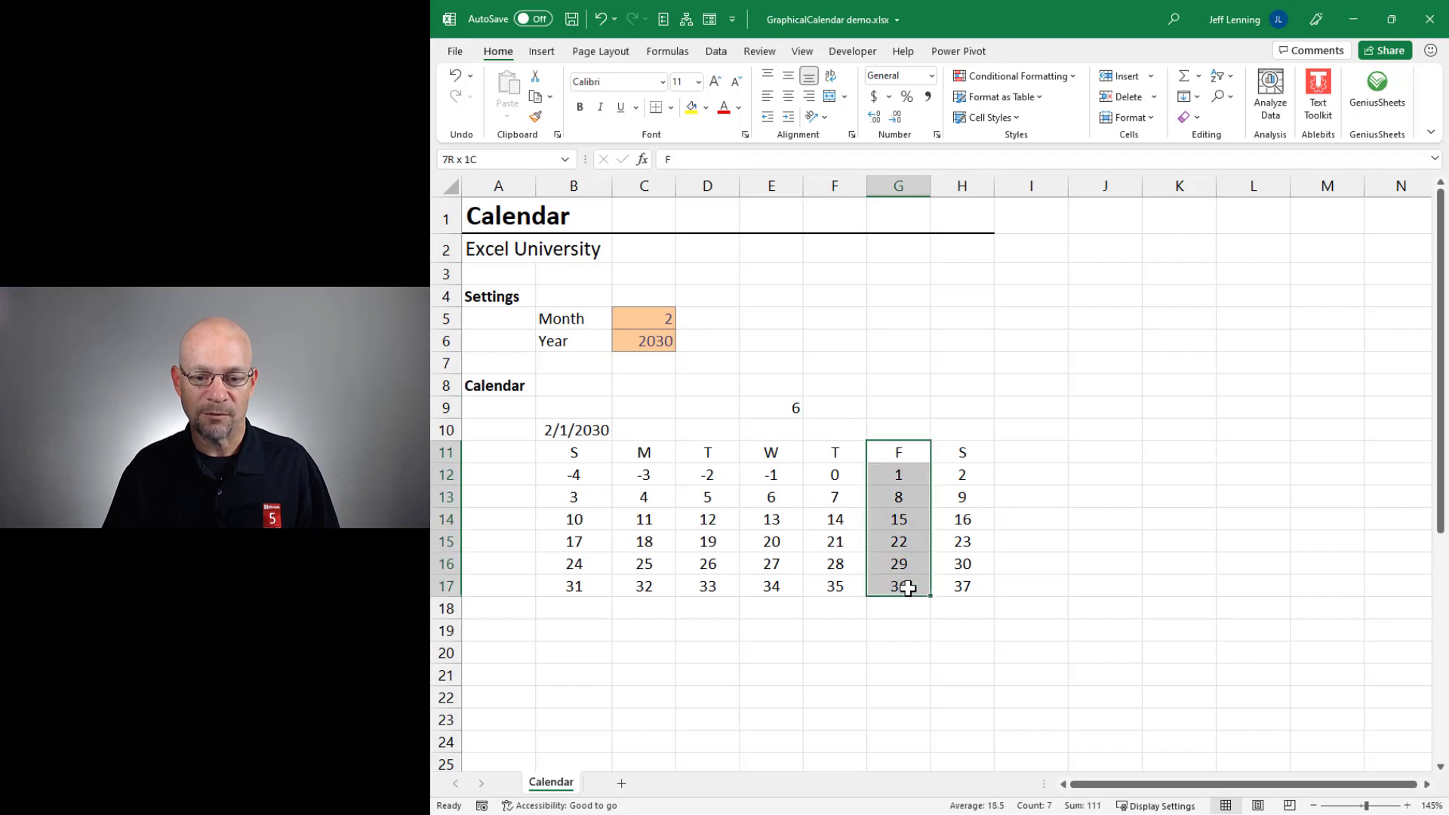
left_click(901, 474)
left_click(576, 430)
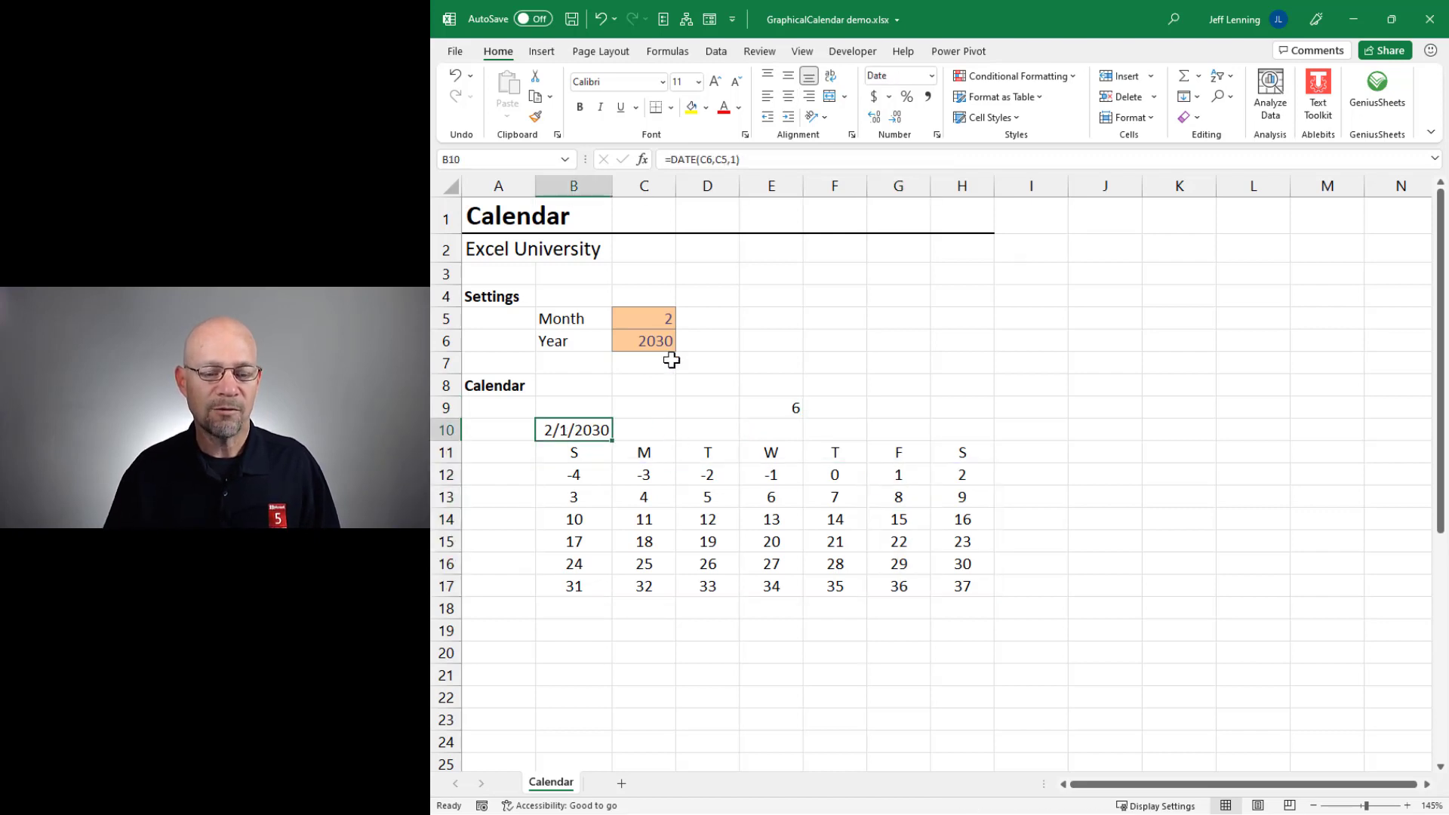
left_click(647, 316)
type("3")
key("Return")
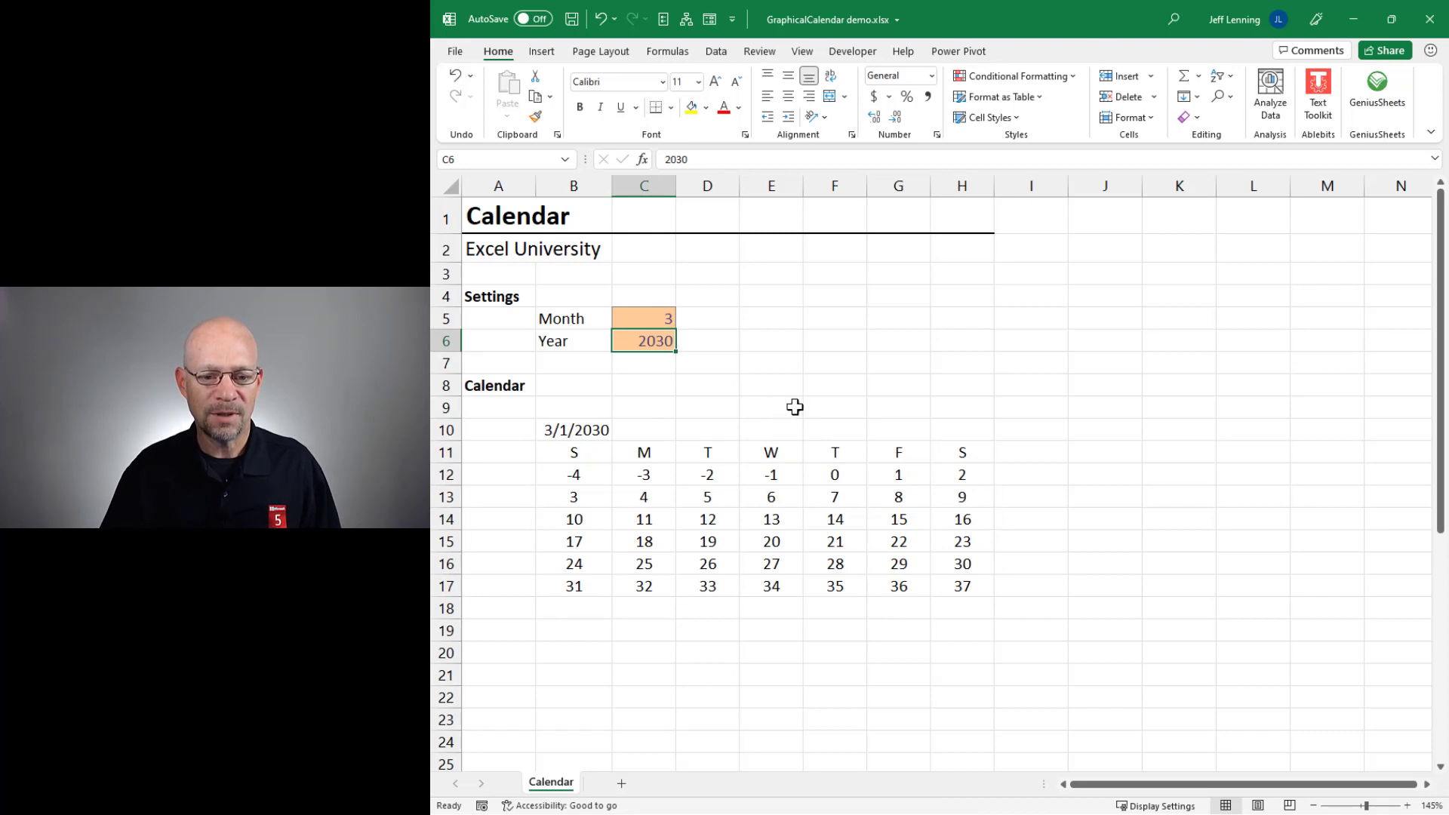
left_click(664, 320)
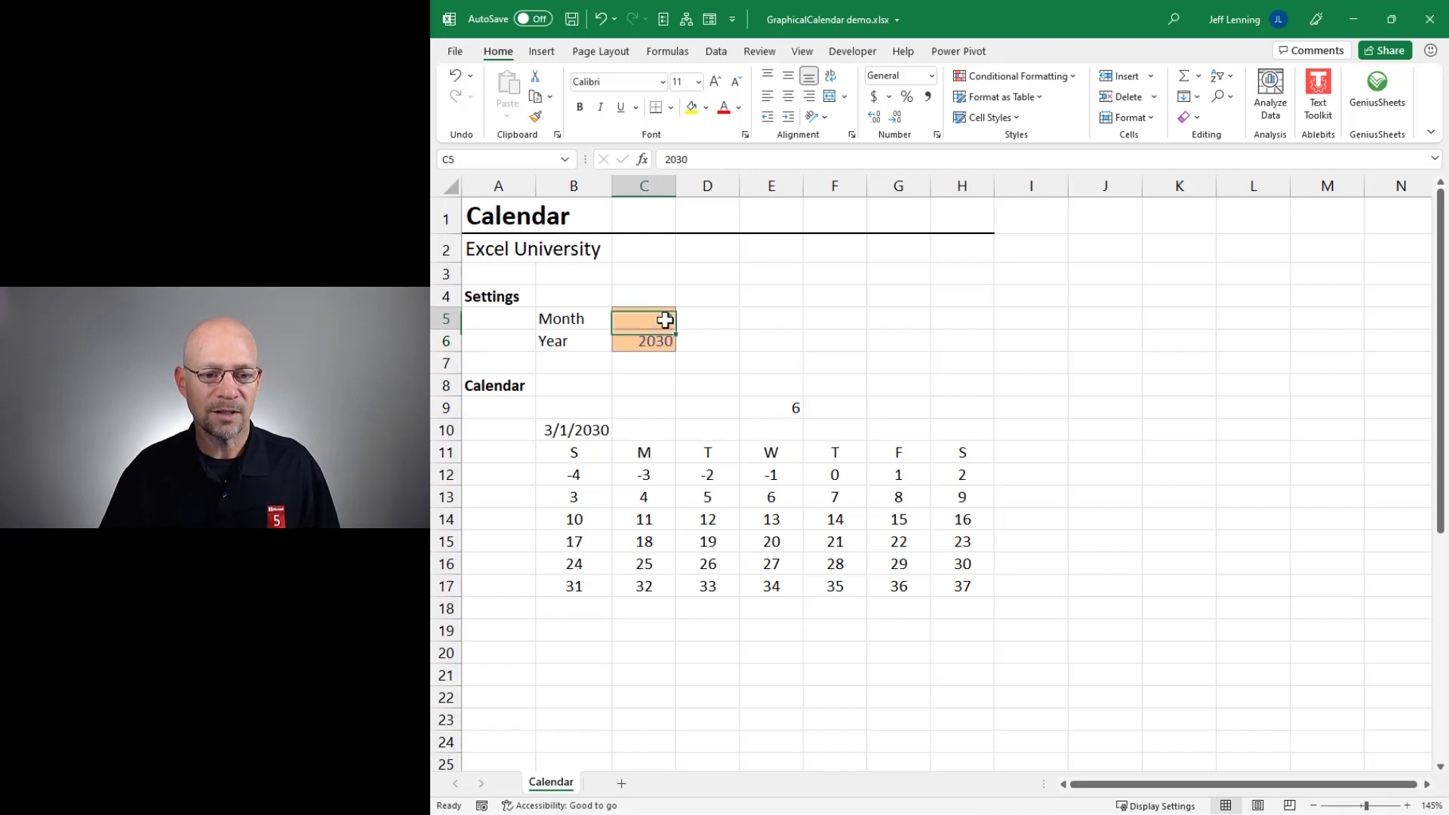
type("4")
key("Return")
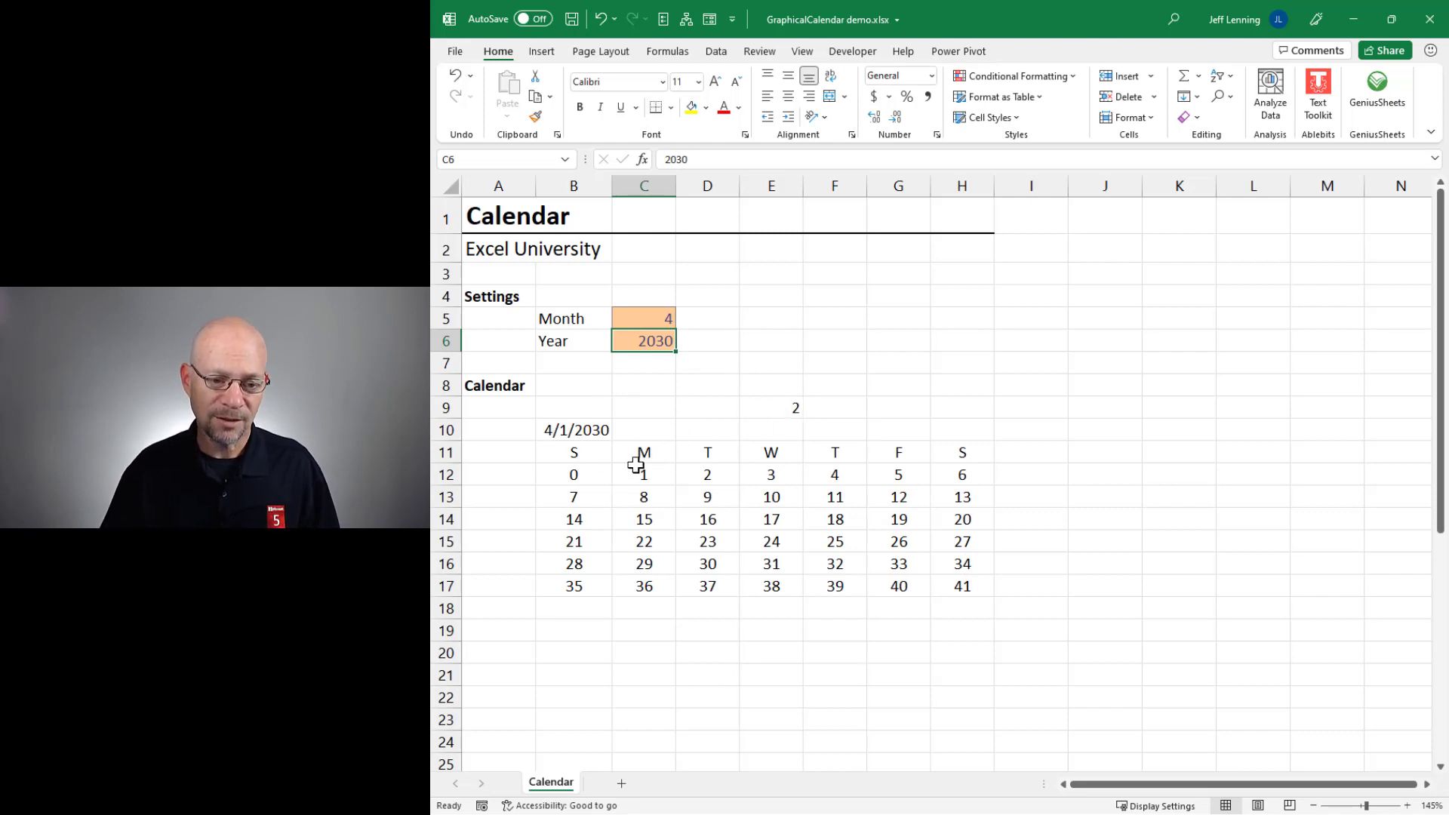
double_click(579, 474)
key("Escape")
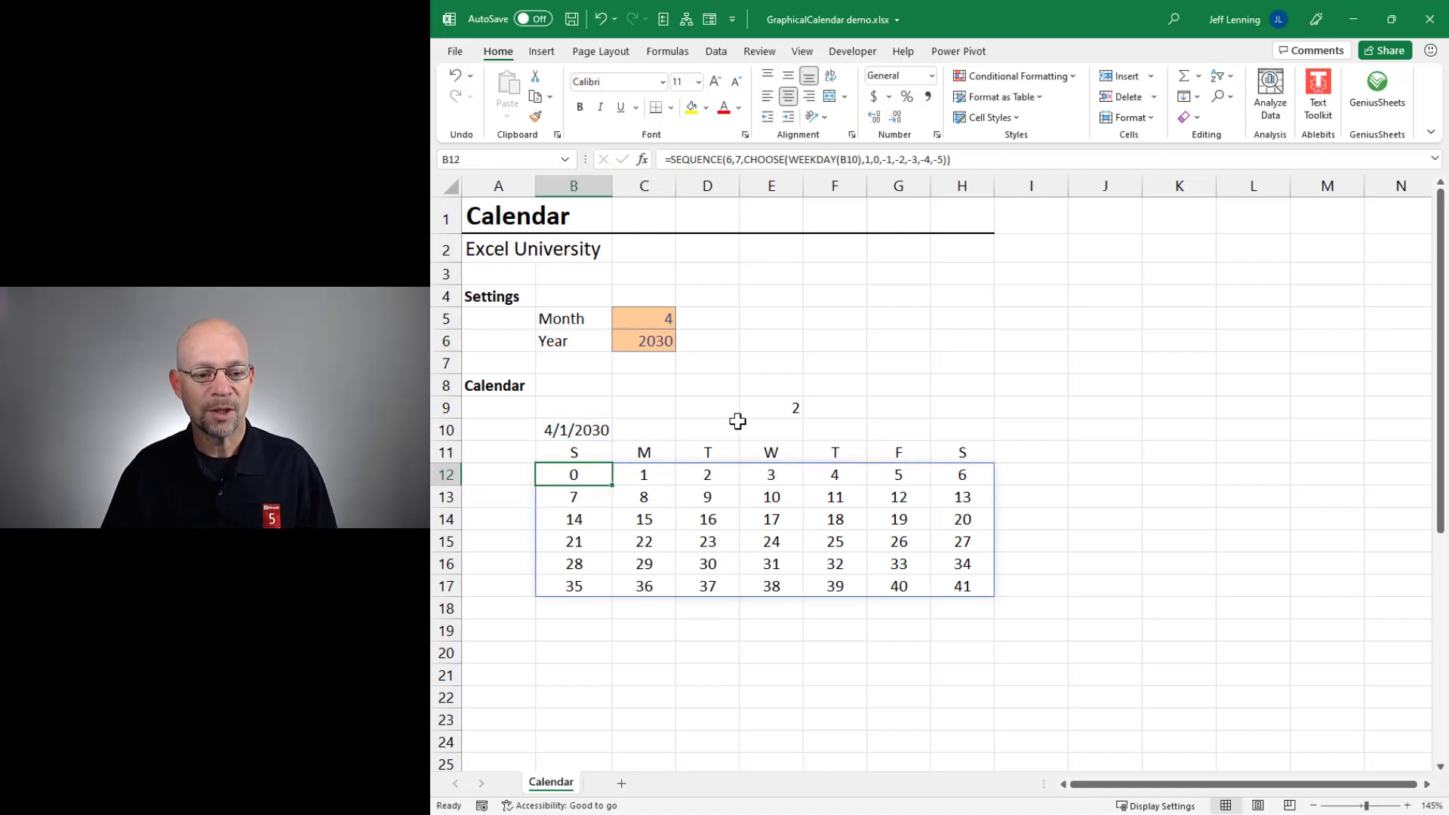
left_click(788, 409)
- Clear the E9 helper and undo the month change back to January
key("Delete")
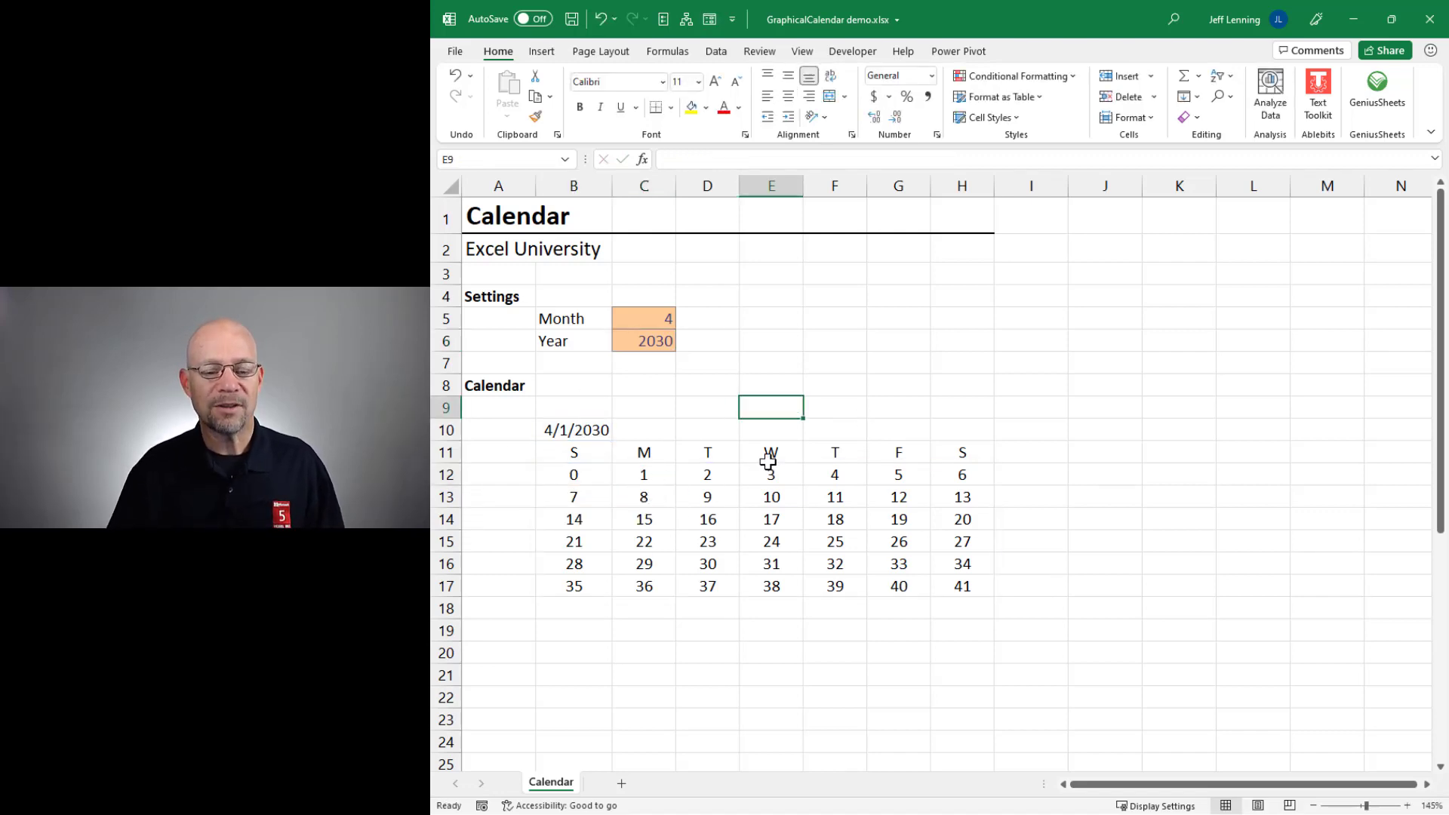
left_click_drag(582, 480, 954, 586)
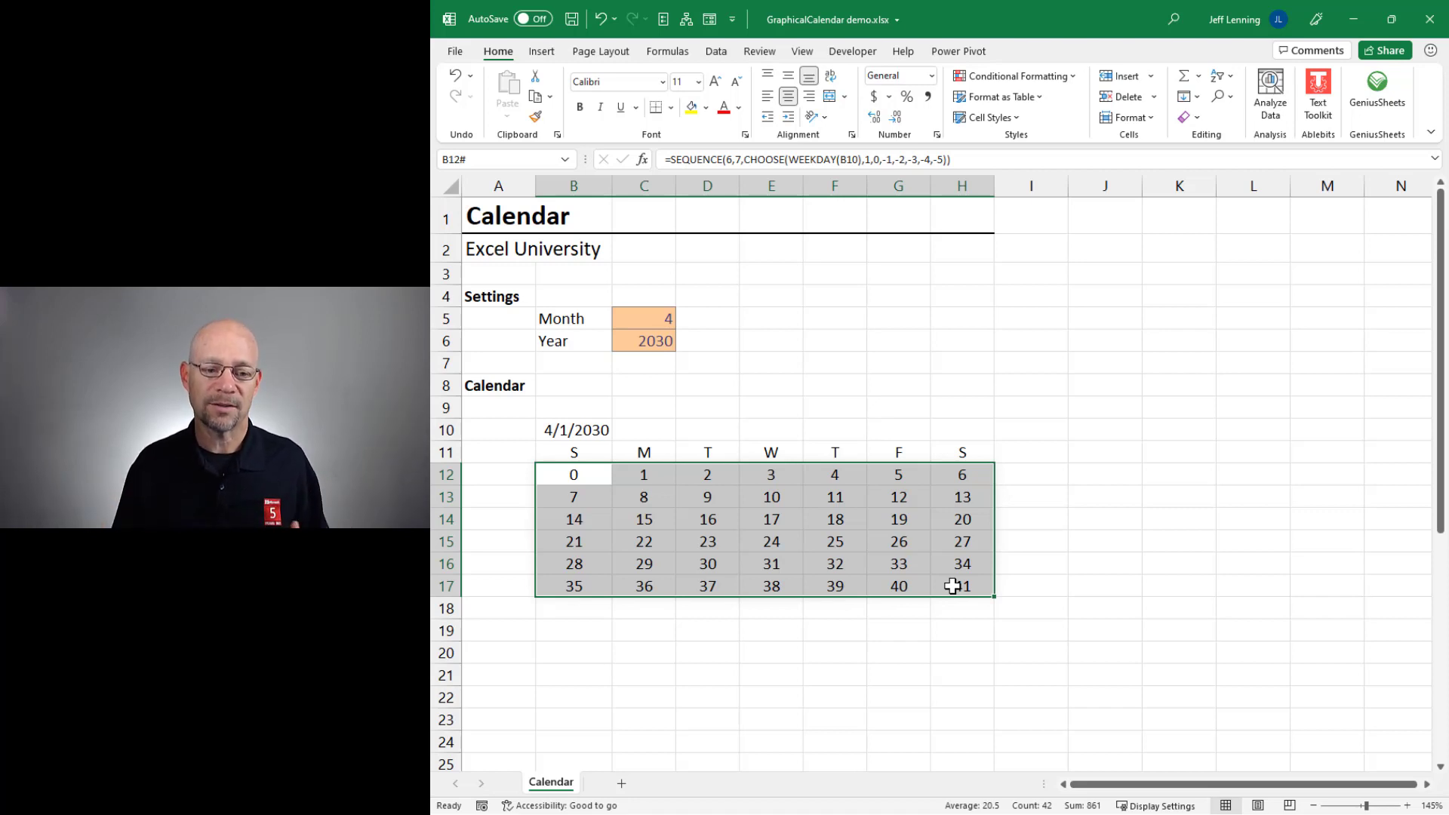
key("ctrl+z")
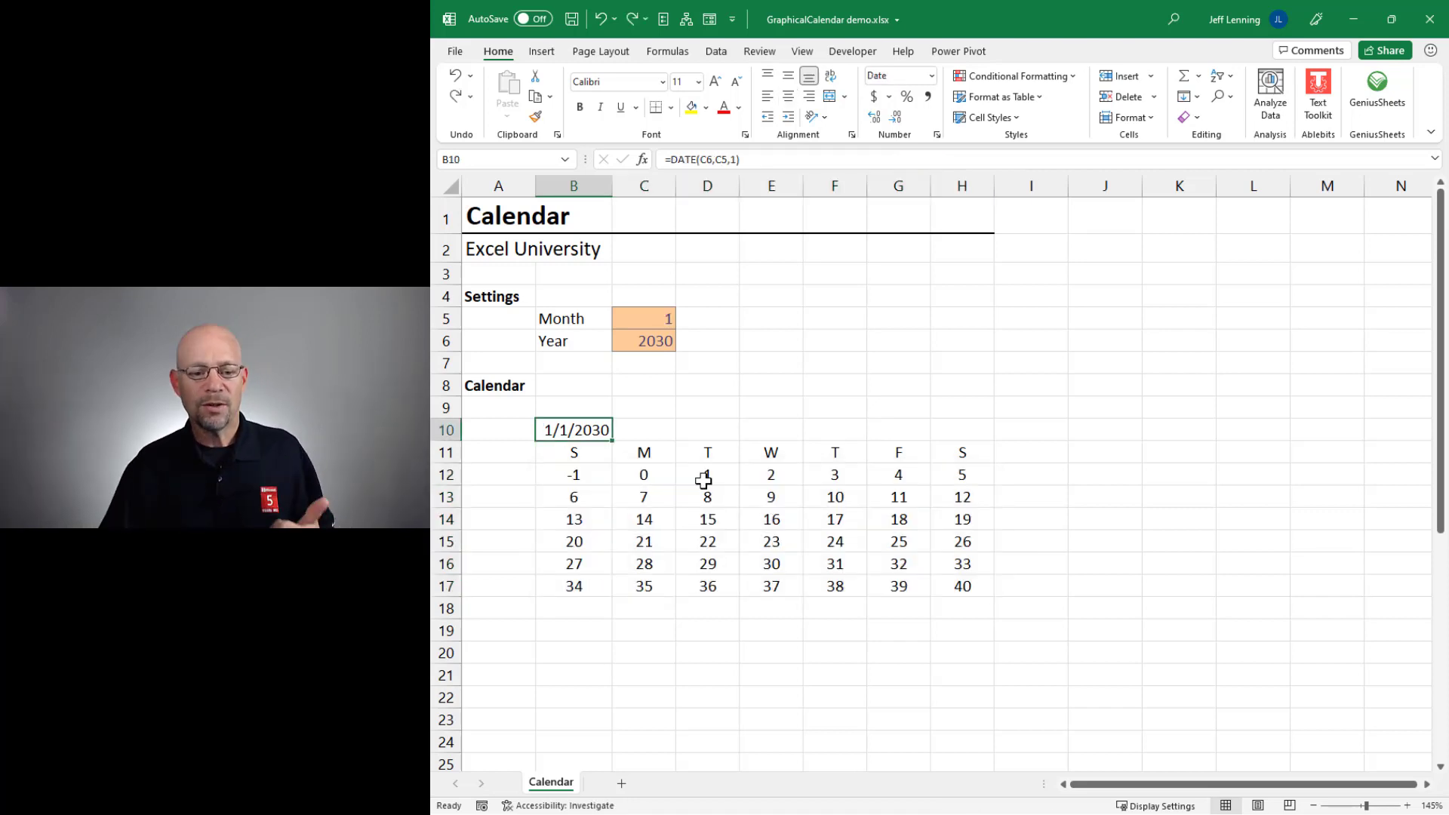
- Select the day-number grid B12:H17 below the weekday header row
left_click_drag(589, 479, 964, 586)
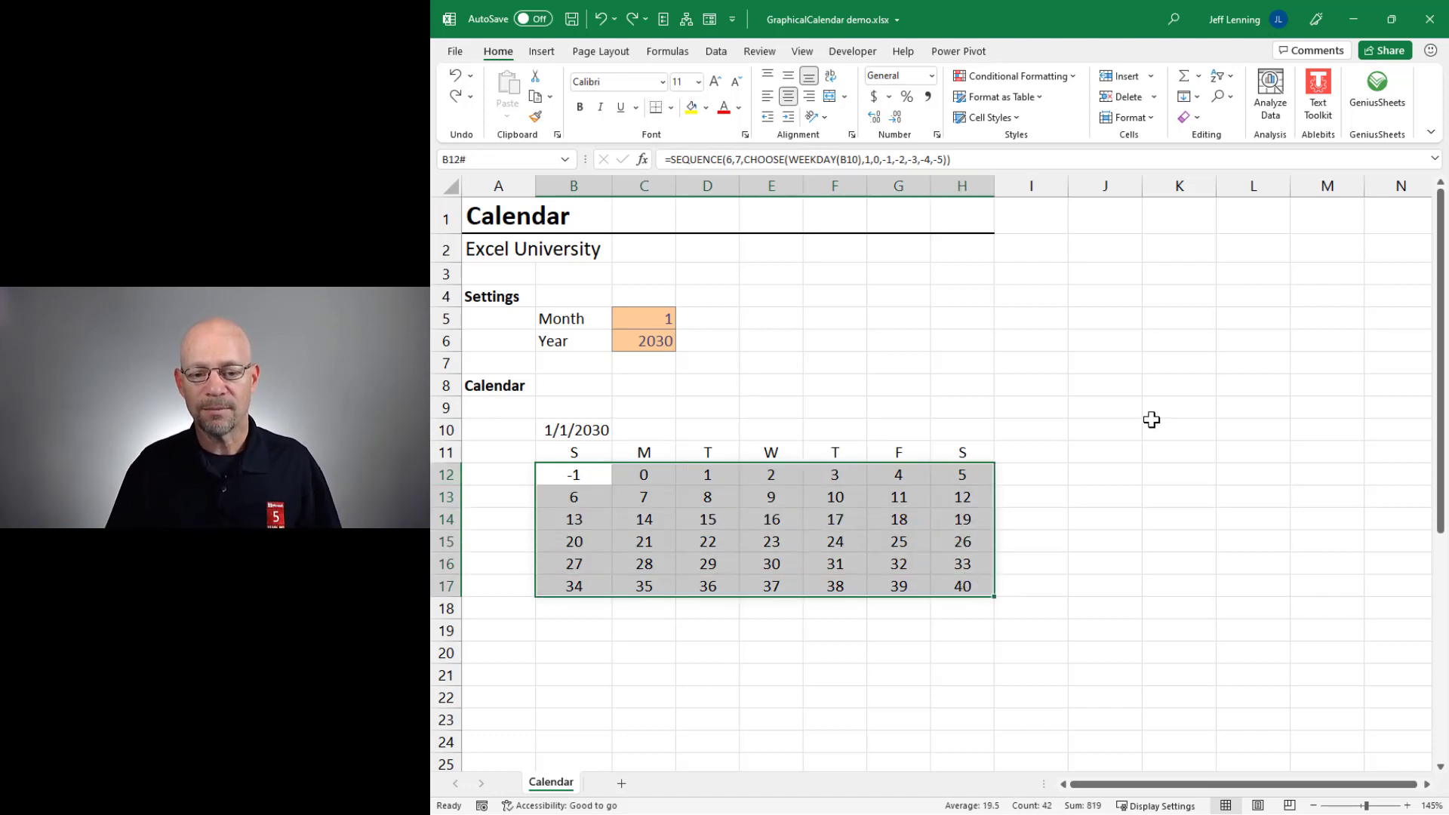
left_click_drag(576, 431, 949, 423)
left_click_drag(578, 451, 999, 437)
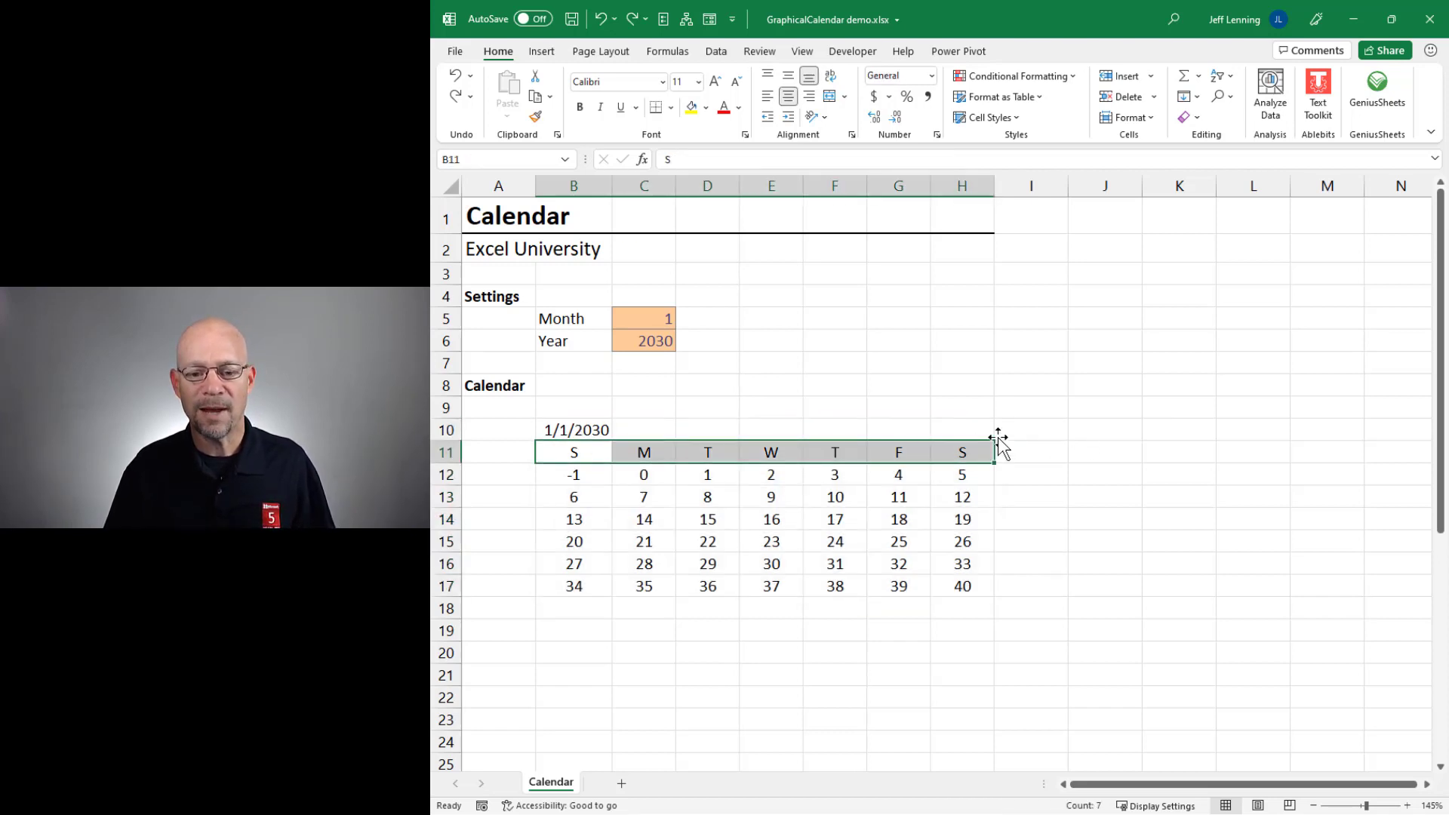
left_click_drag(582, 475, 975, 587)
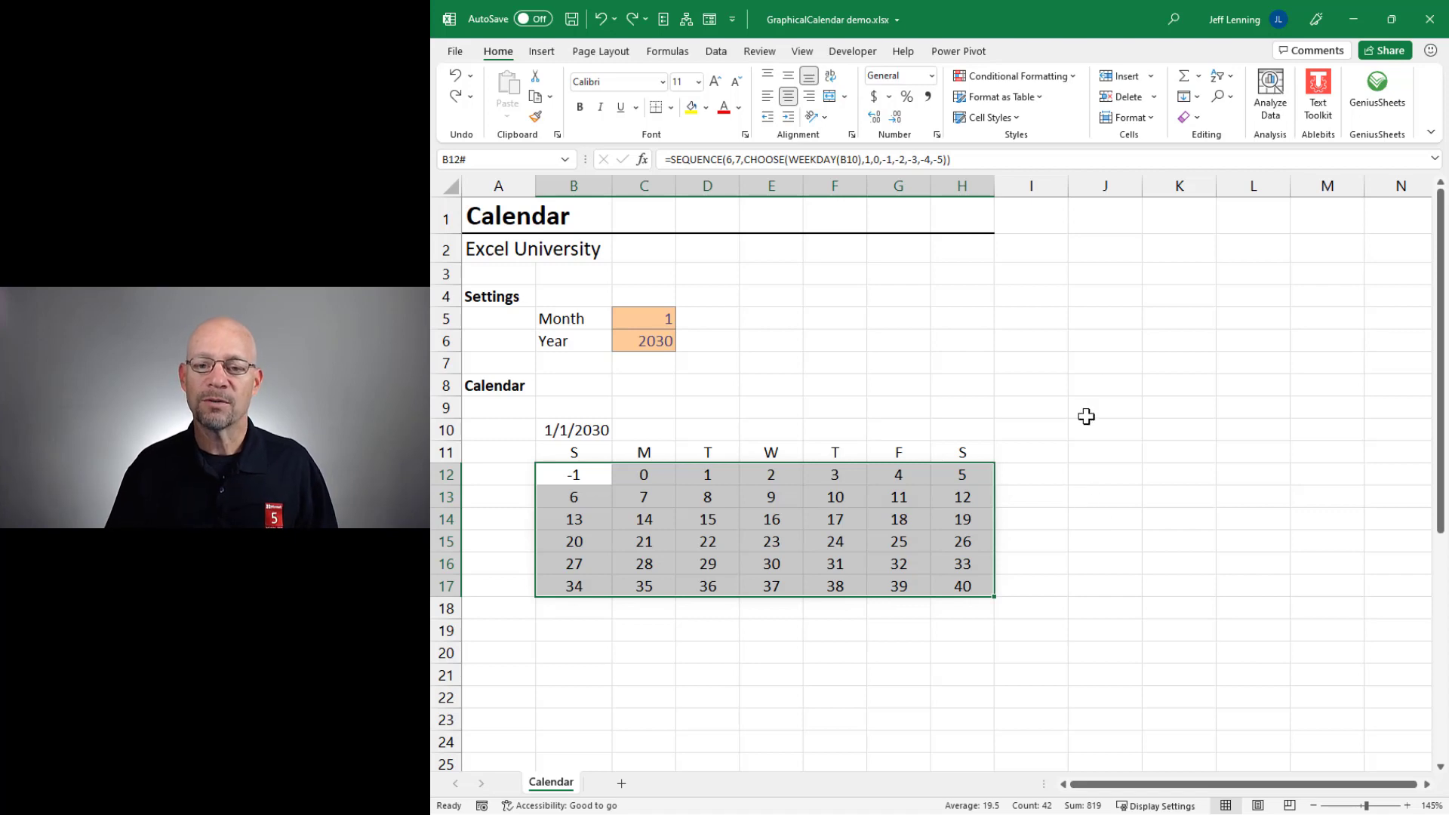
- Add a Less Than 1 rule with custom number format ;;; to blank the -1 and 0
left_click(1073, 78)
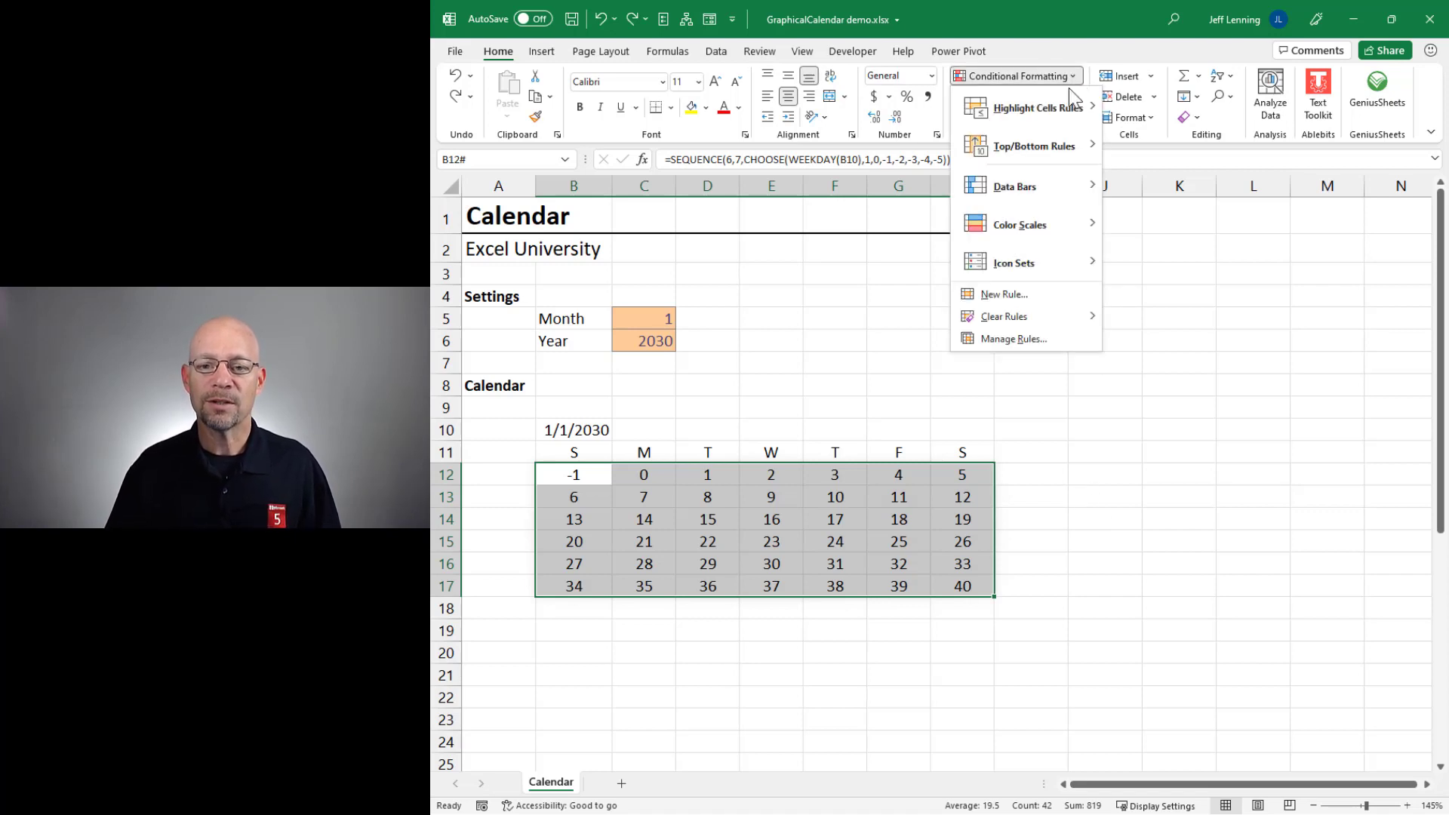
mouse_move(1067, 107)
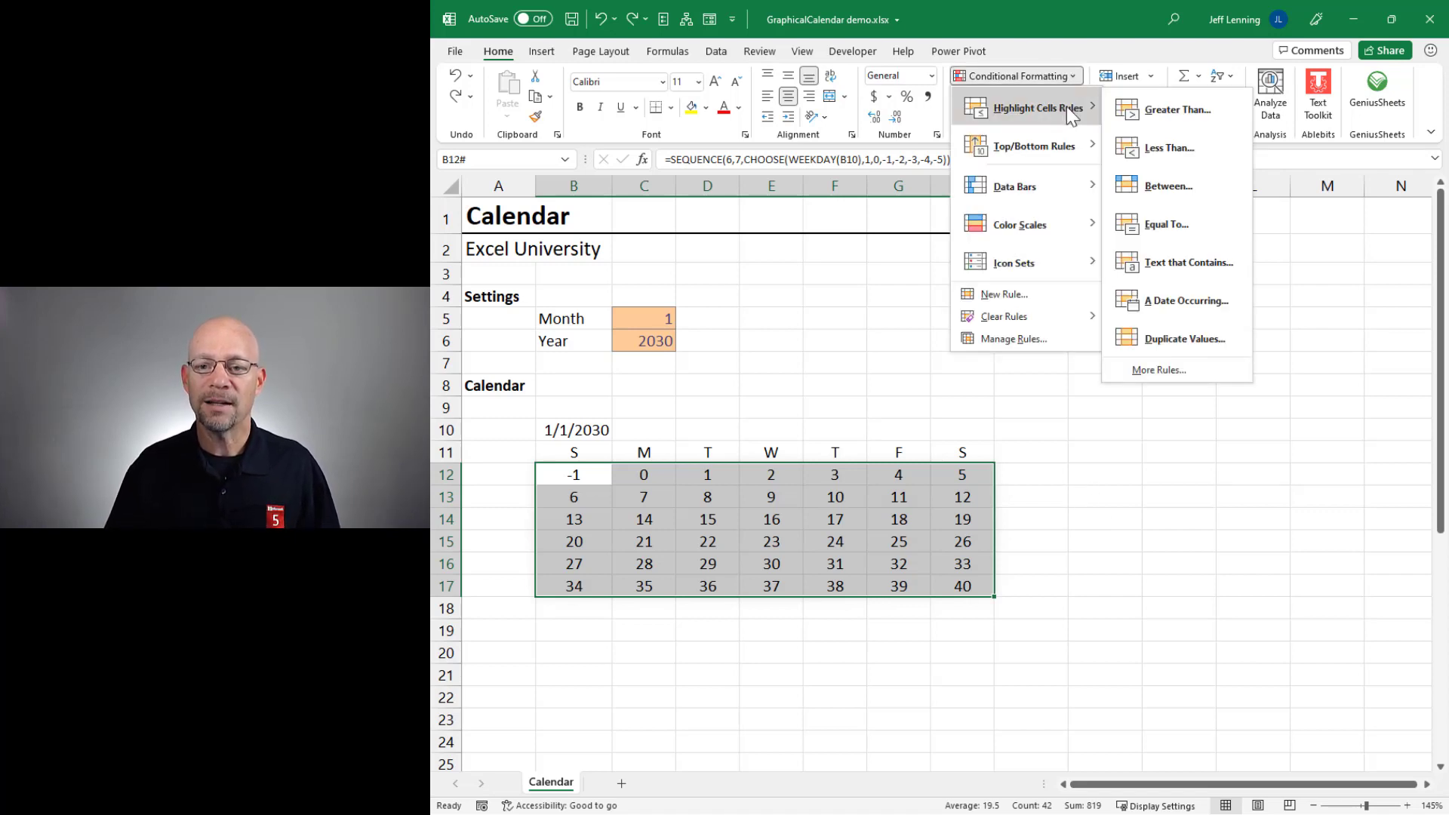
left_click(1170, 146)
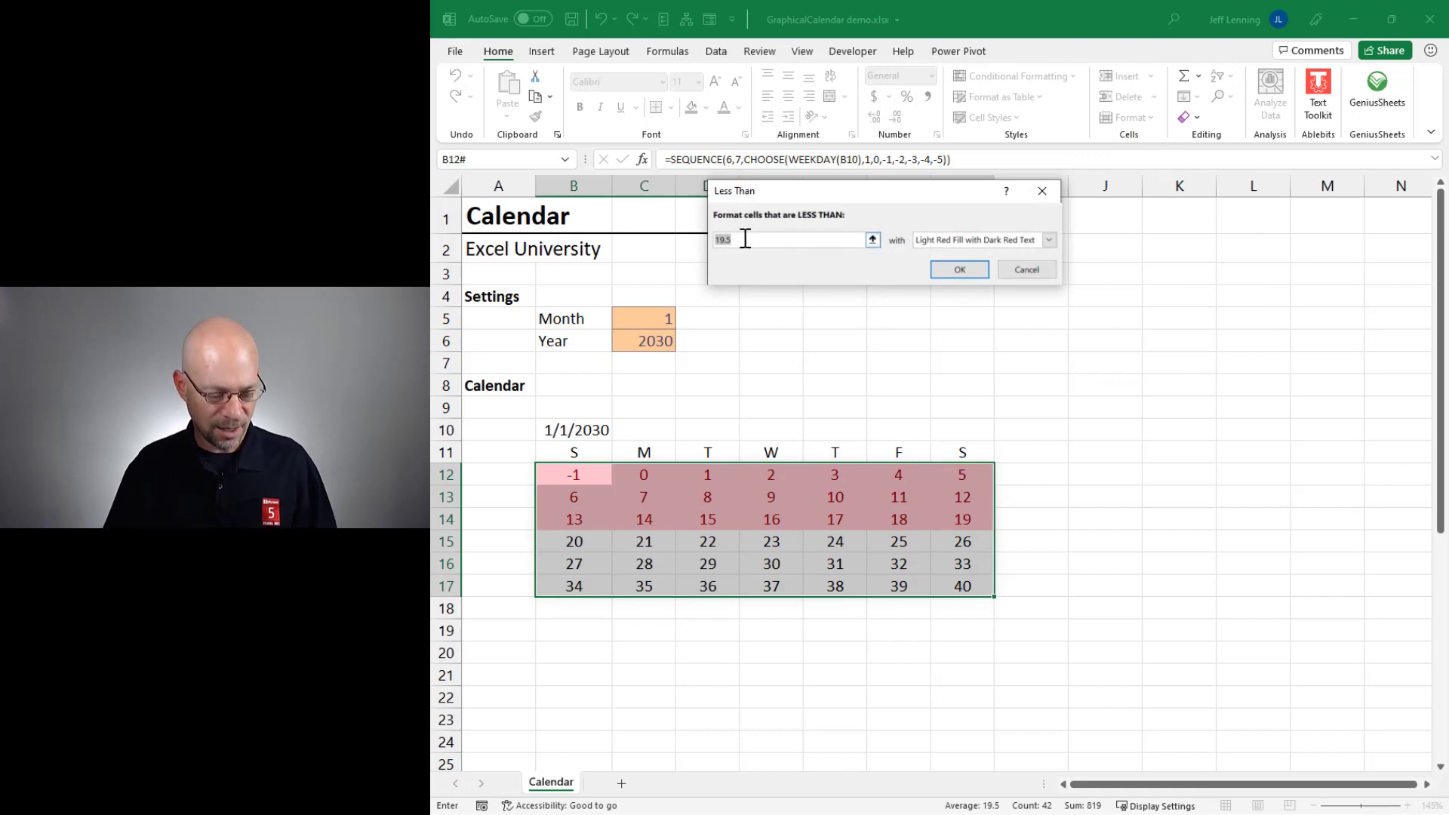
type("1")
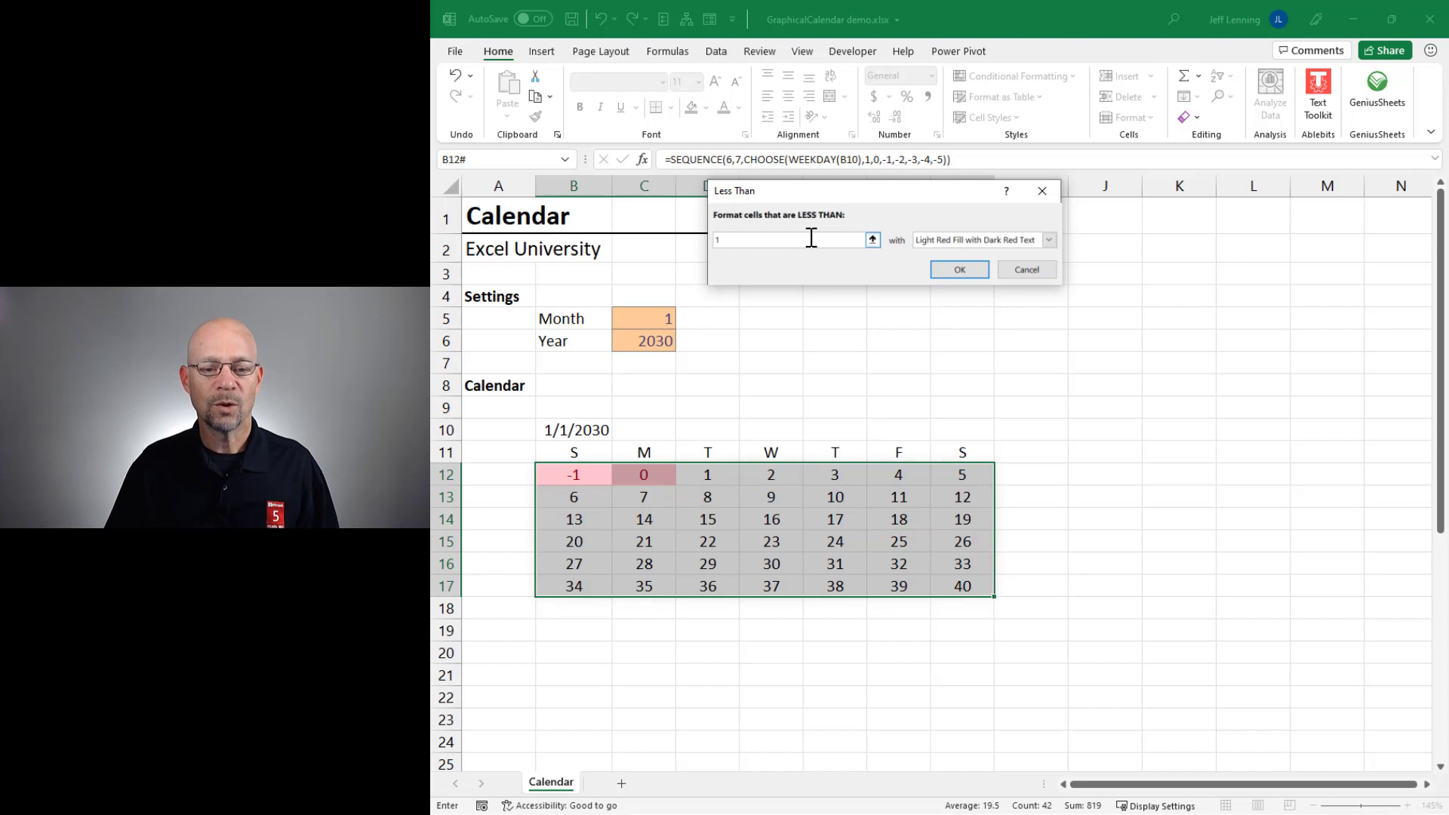
left_click(940, 242)
left_click(953, 317)
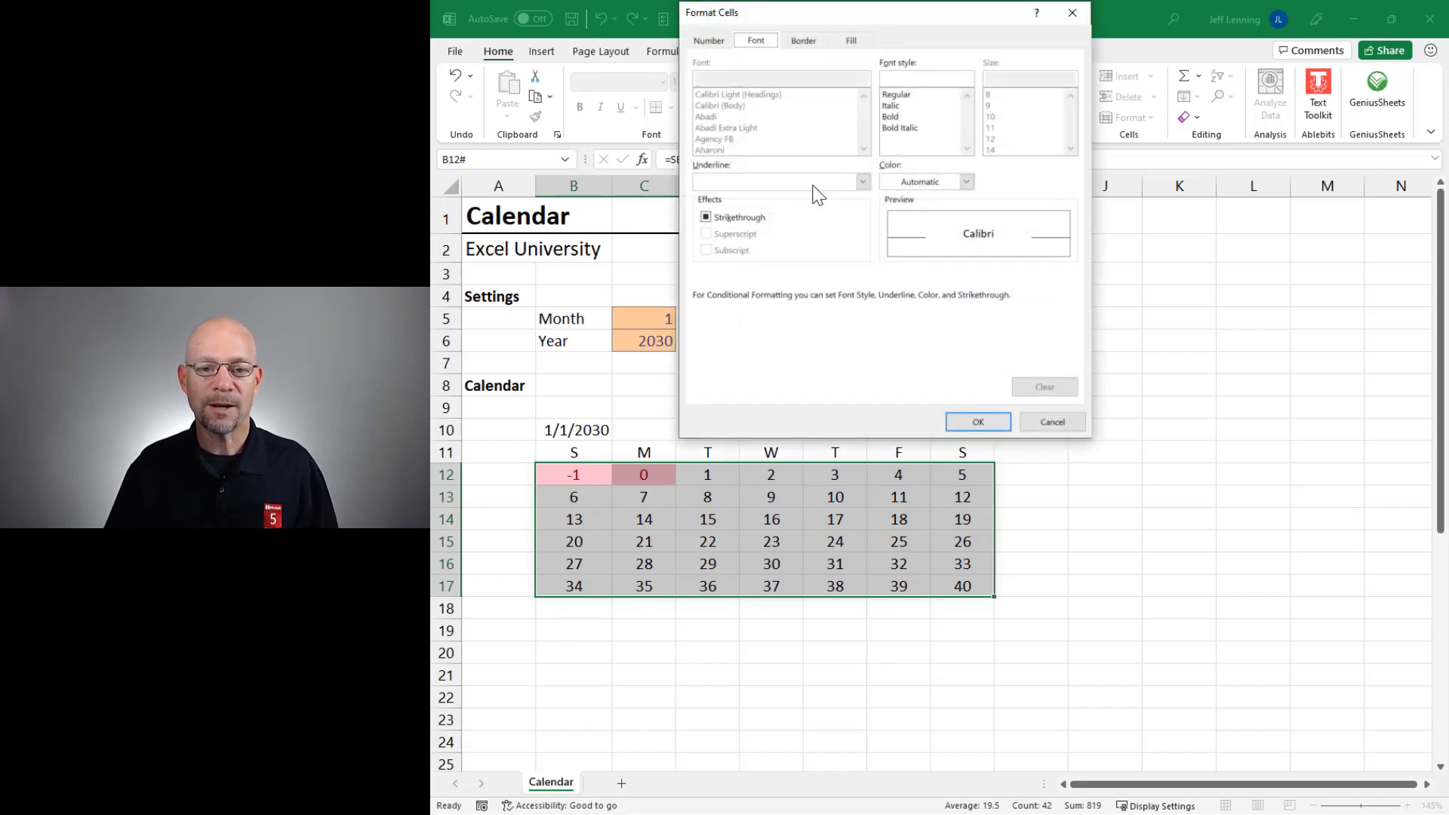
left_click(710, 40)
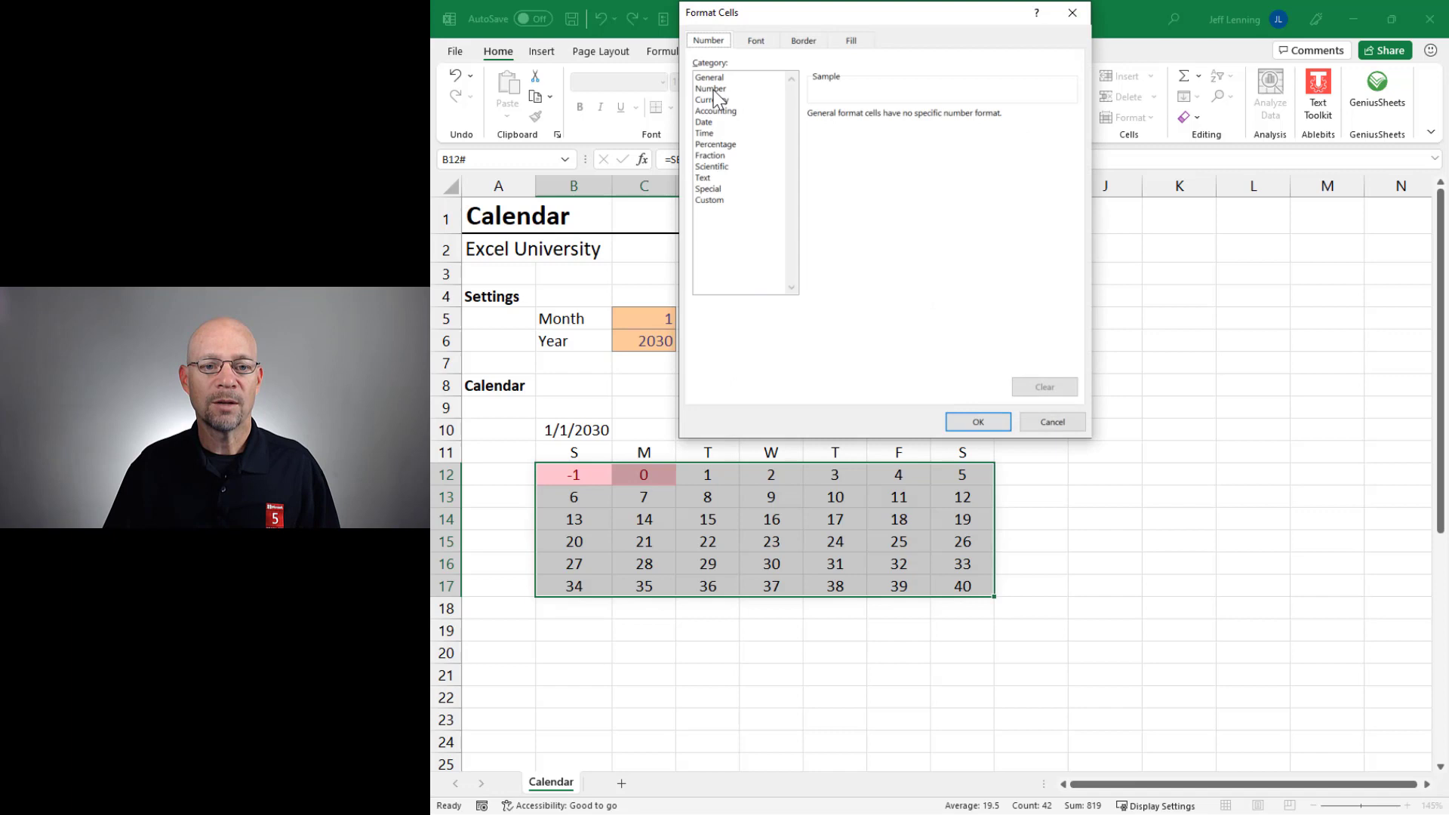
left_click(720, 199)
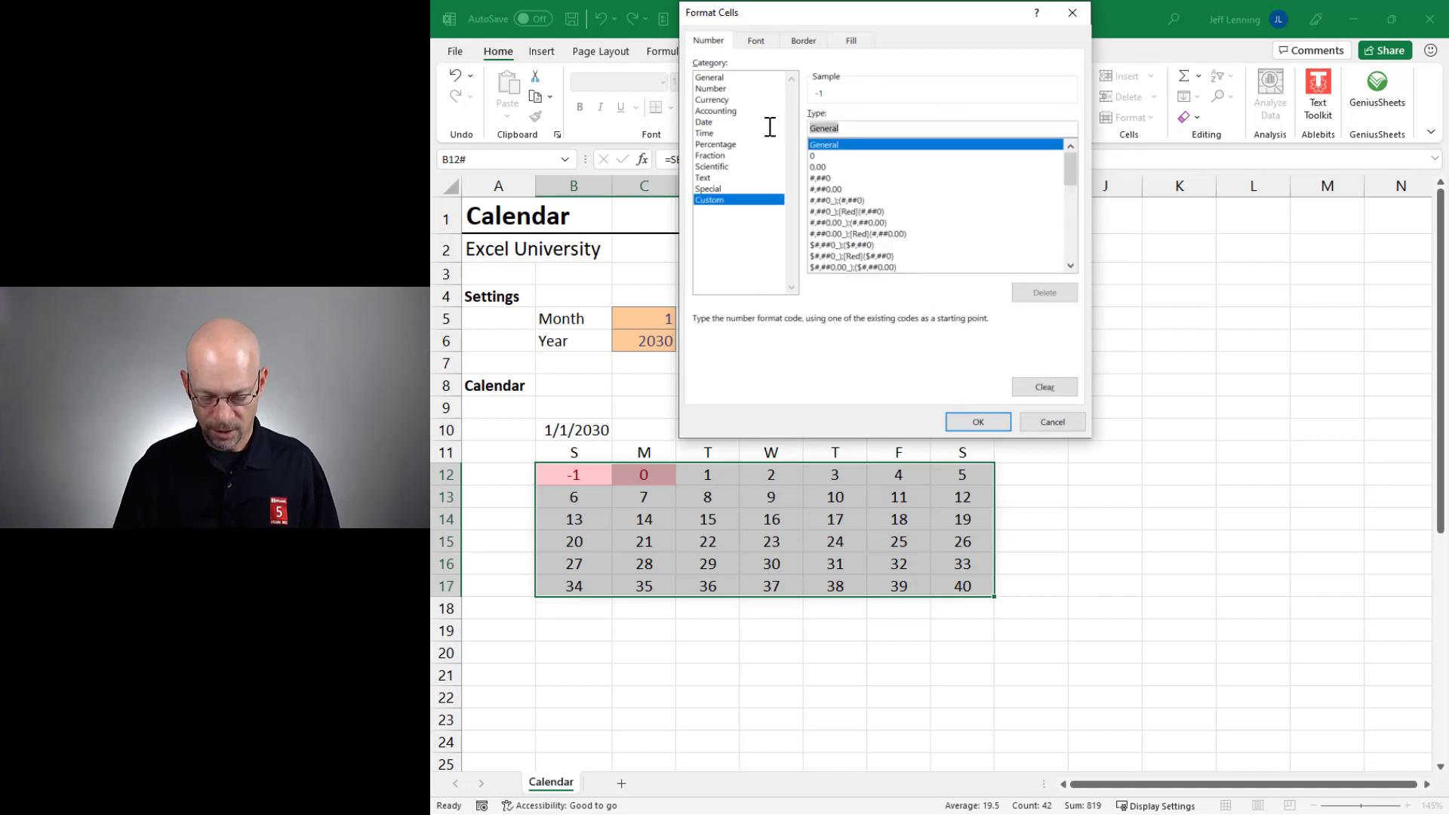
type(";;;")
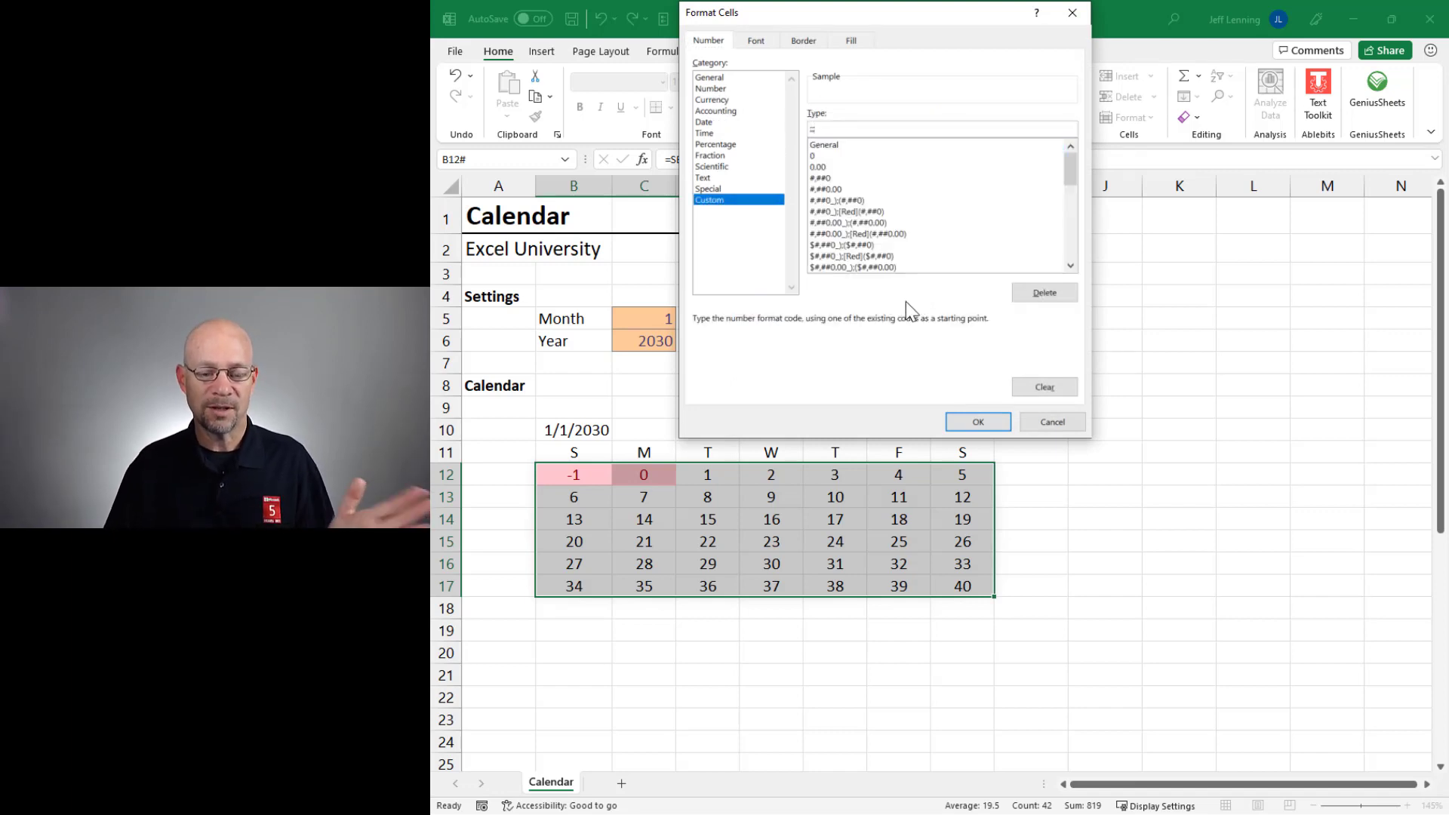
left_click(979, 420)
left_click(959, 270)
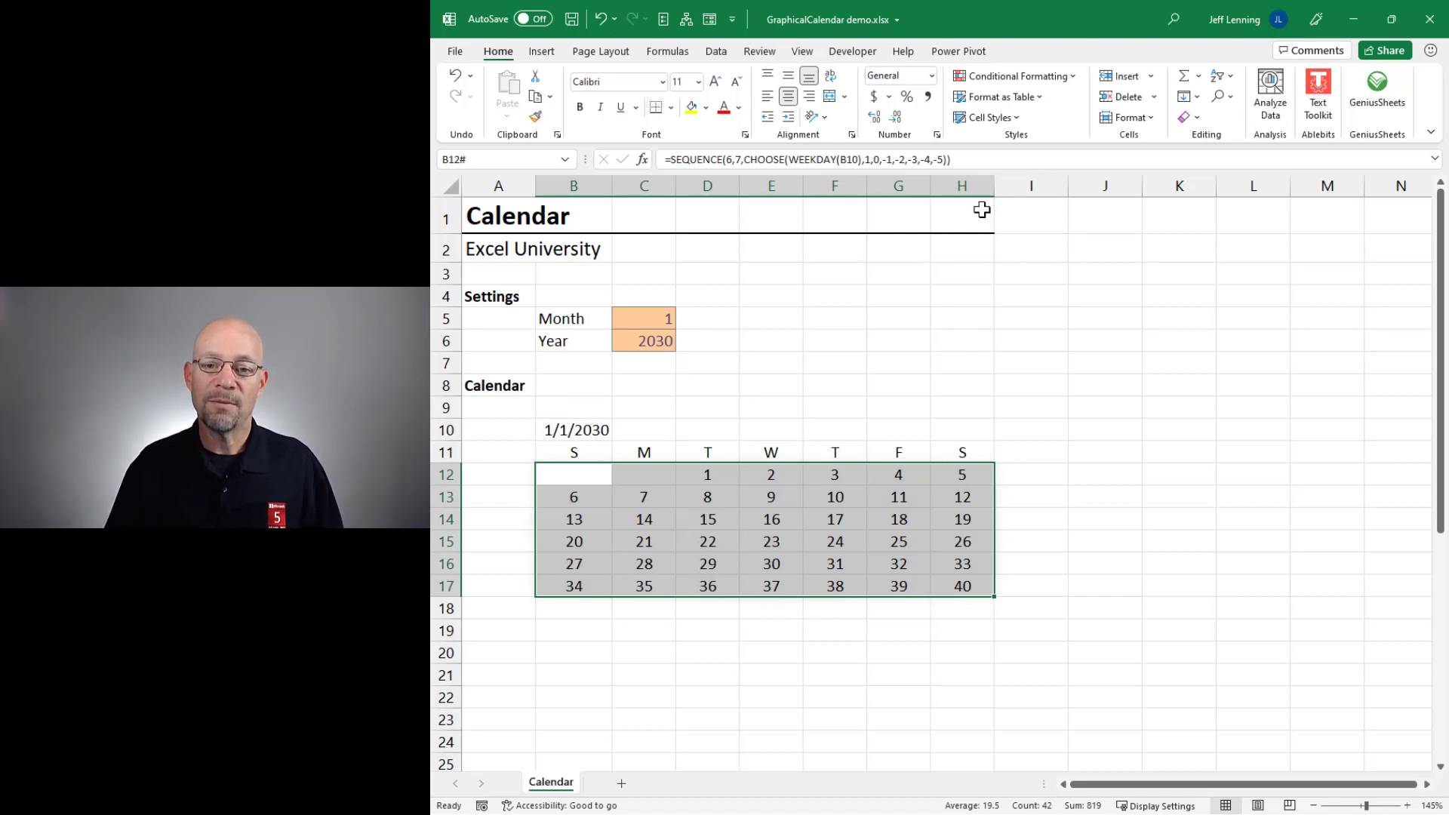
- Start a Greater Than rule with threshold =DAY(EOMONTH($B$10,0))
left_click(1065, 78)
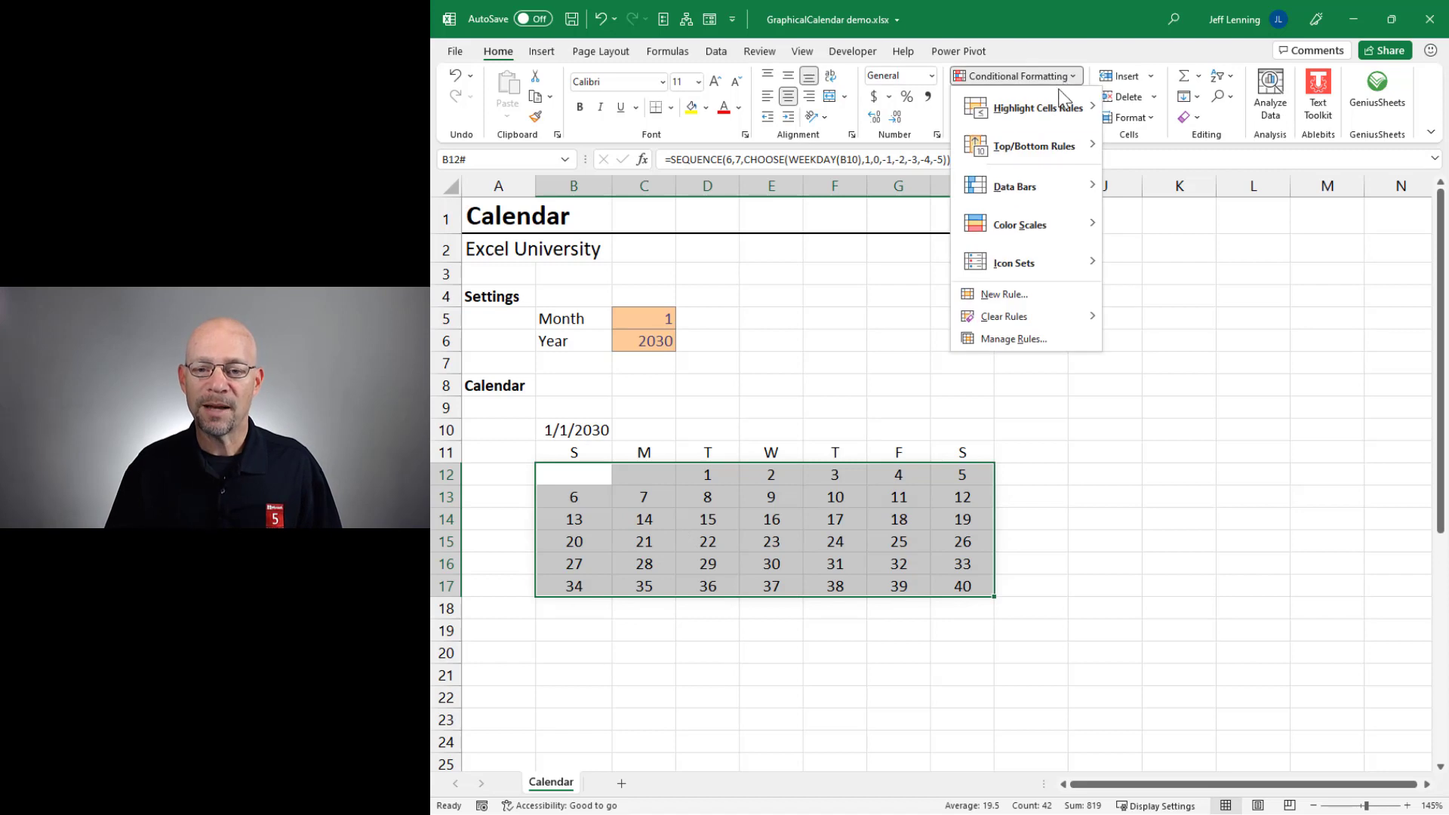
mouse_move(1053, 107)
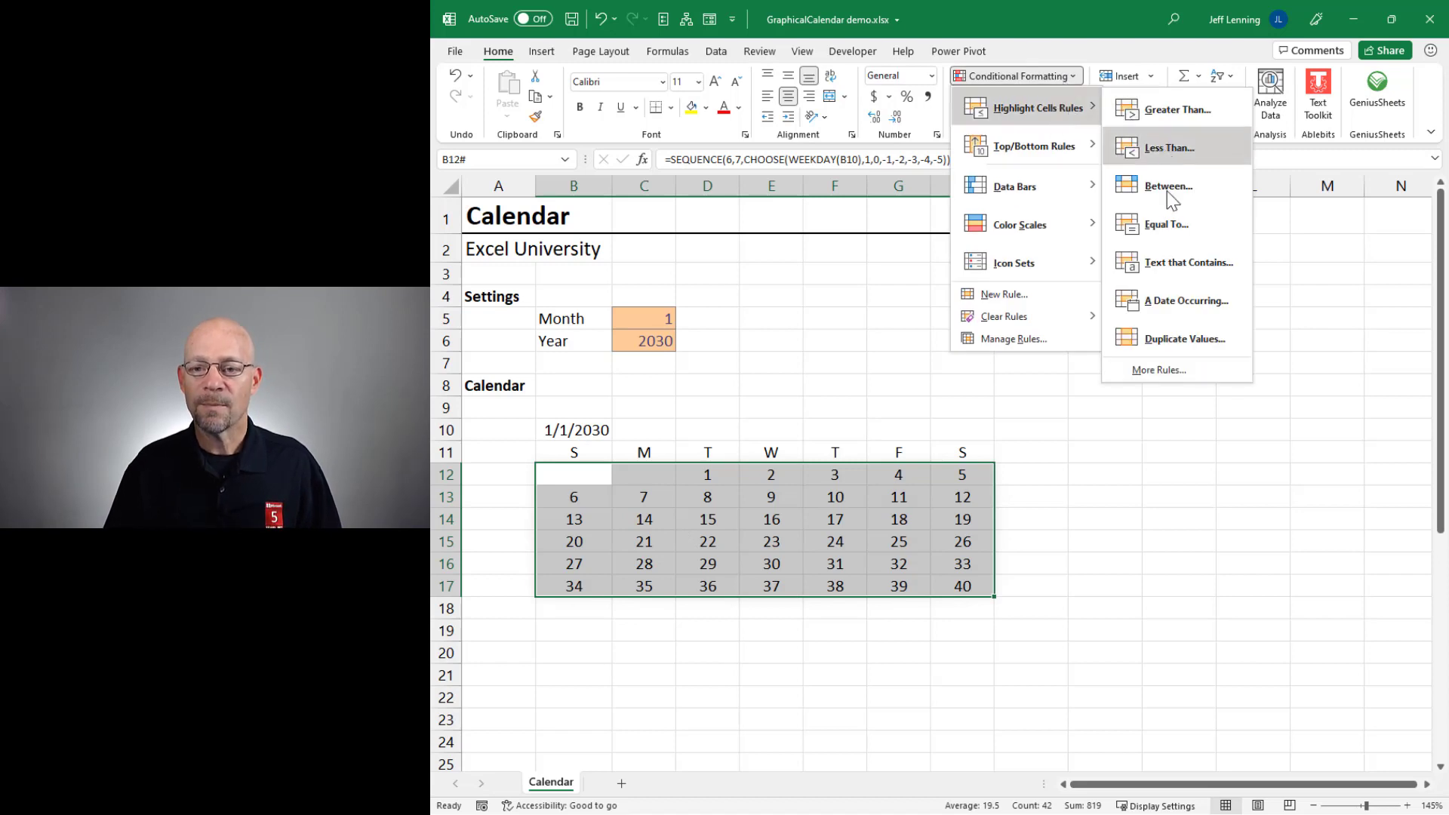
left_click(1175, 111)
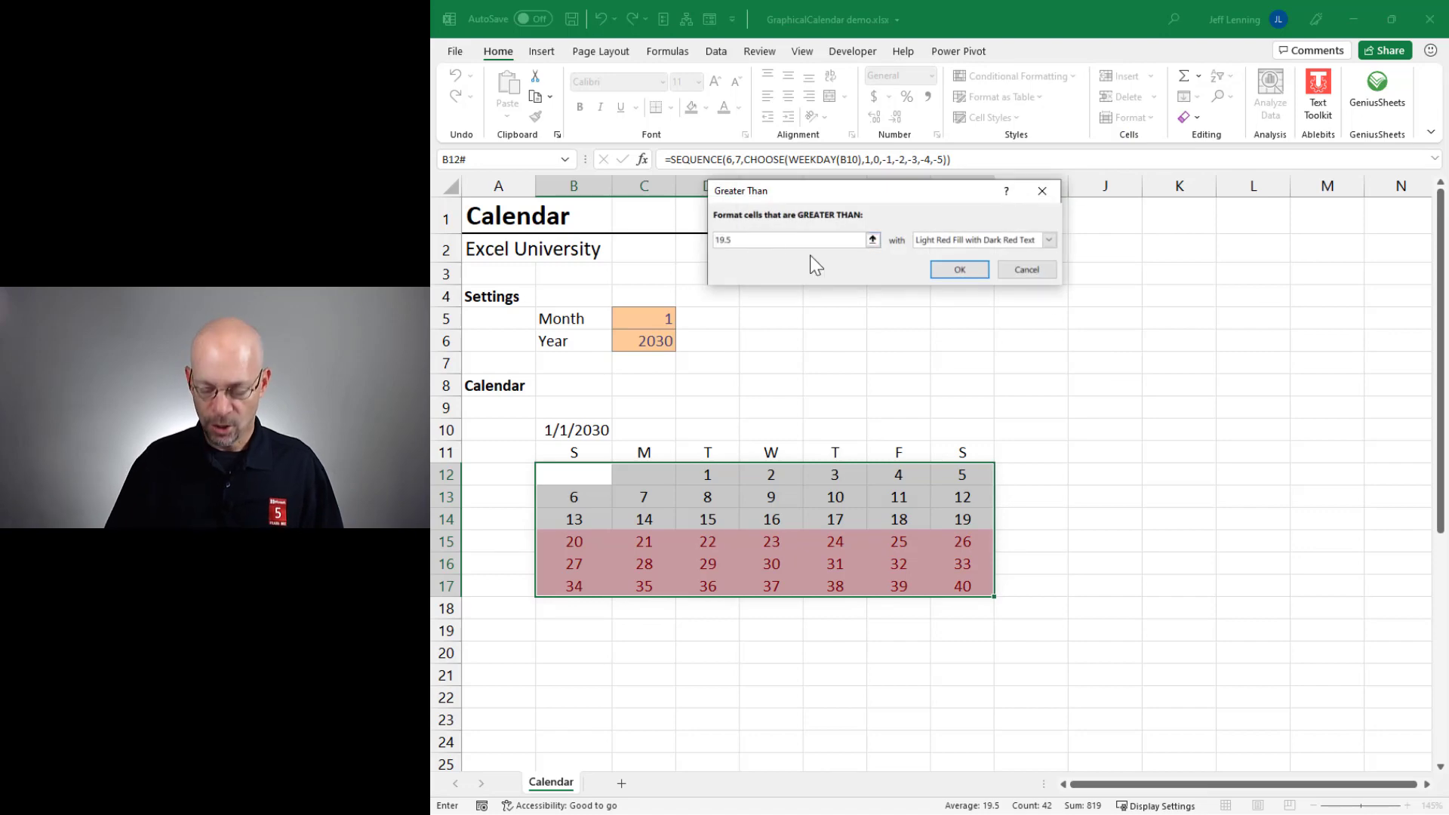
key("BackSpace")
key("BackSpace")
key("BackSpace")
key("BackSpace")
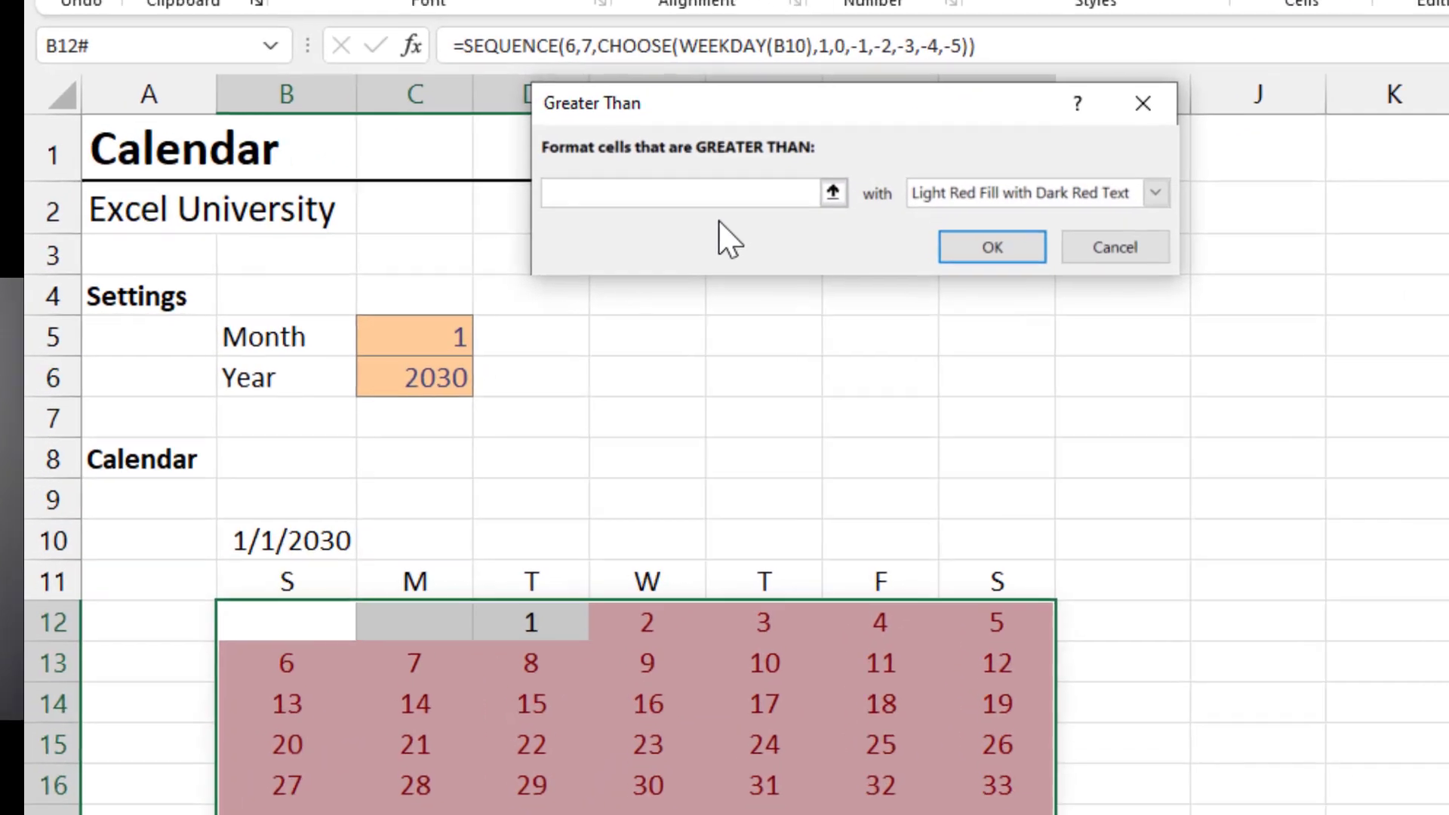
type("=DAY(E")
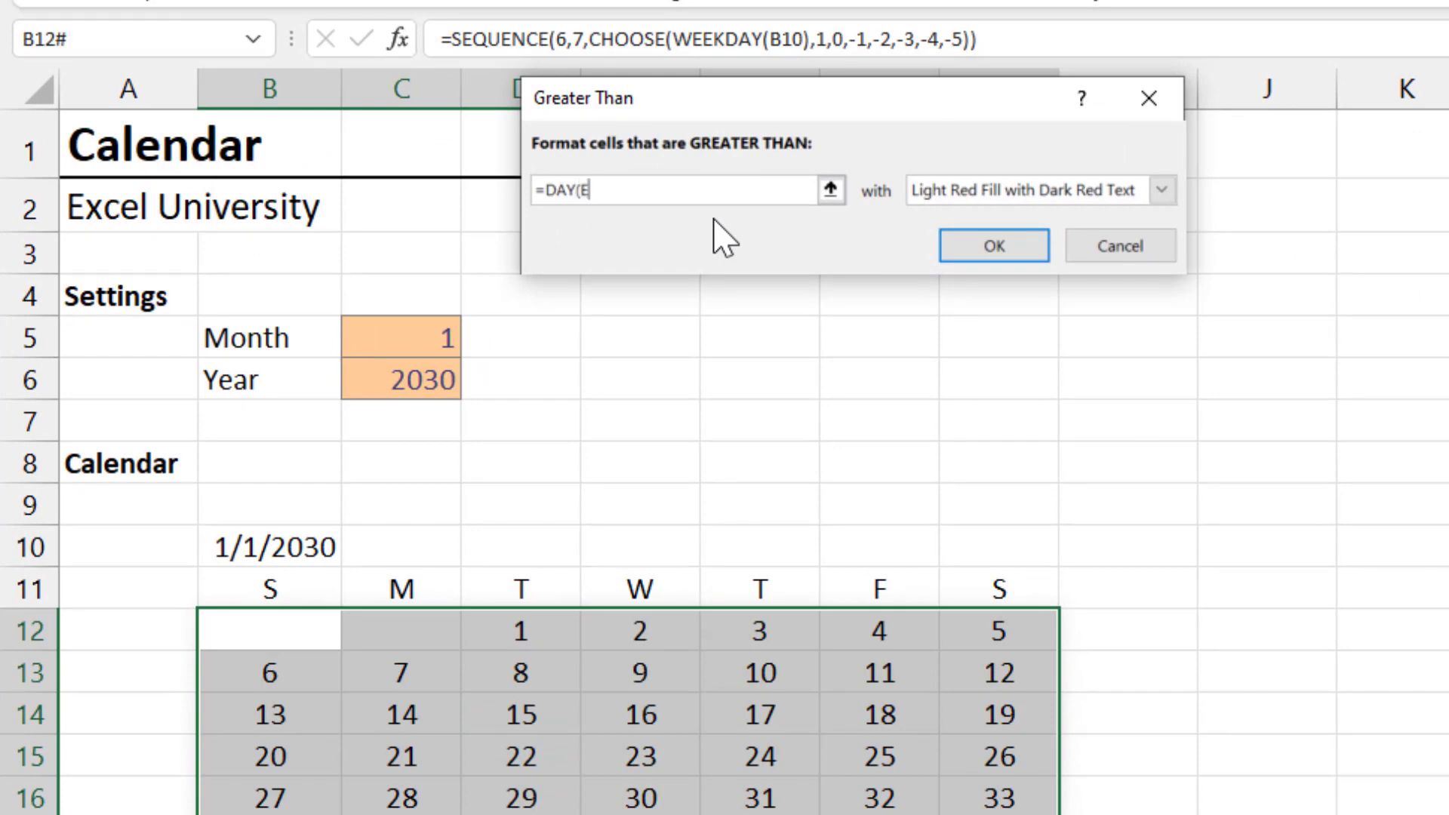
type("OMONTH(")
left_click(286, 551)
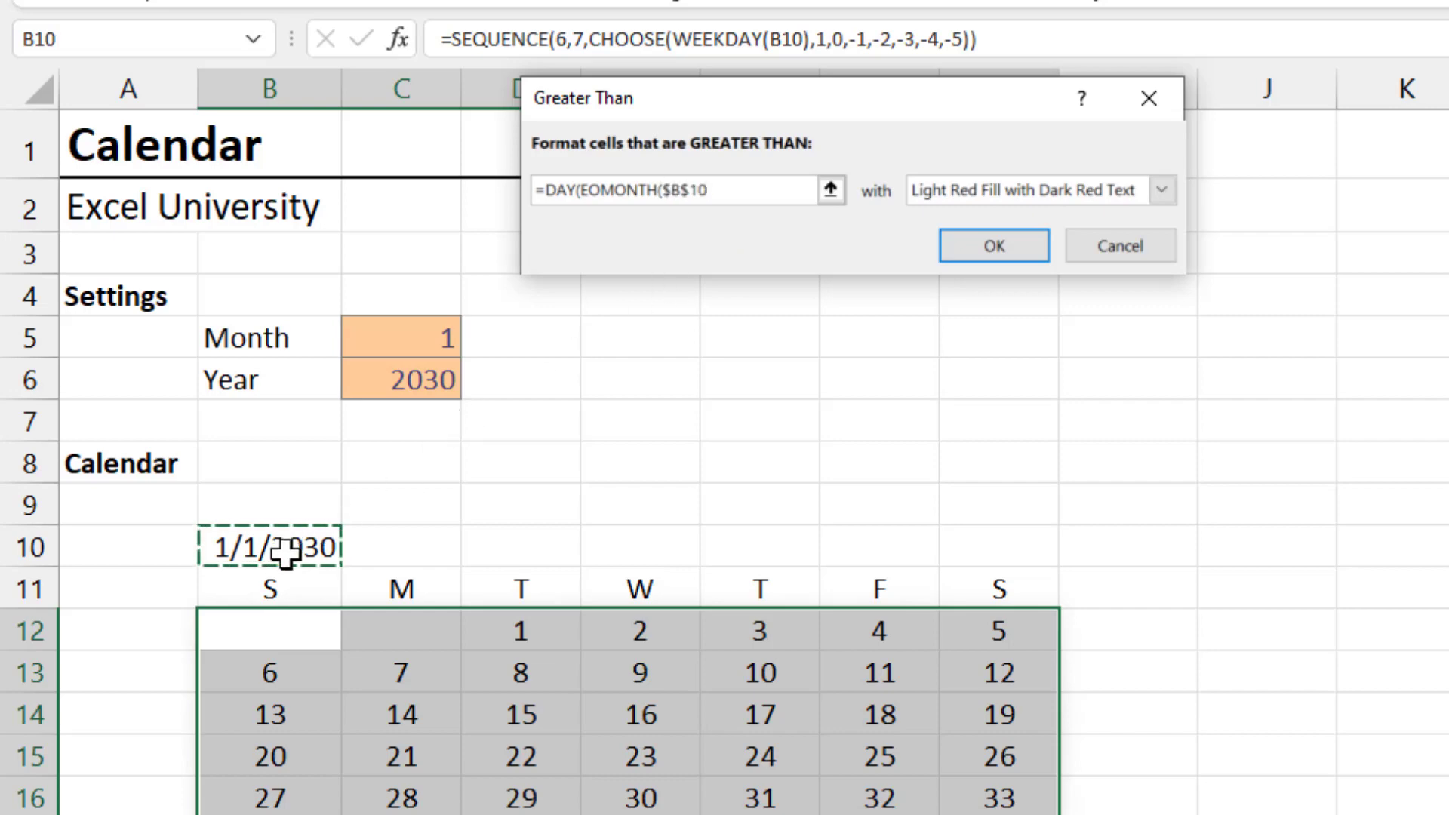
type(",")
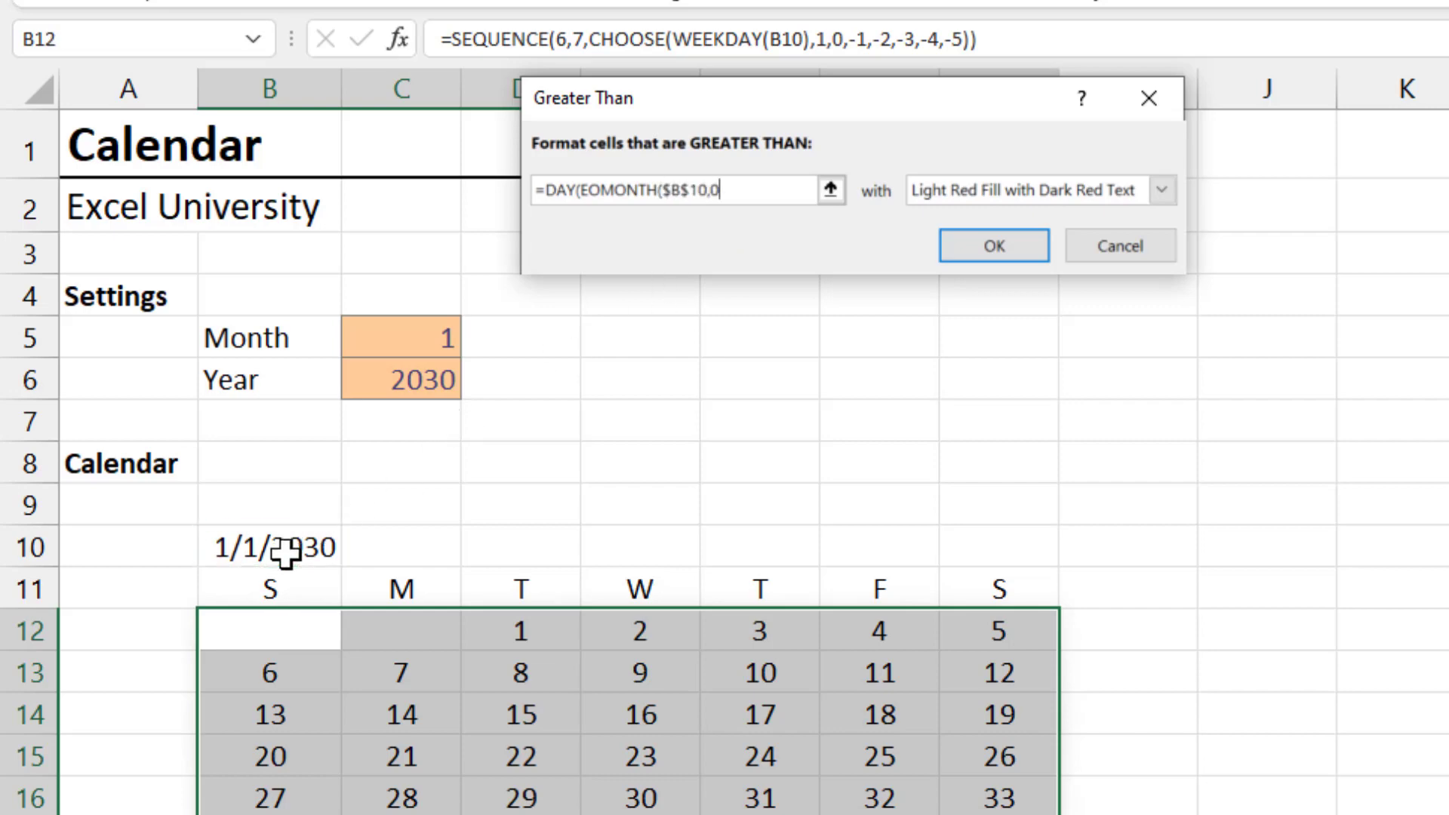
type("0))")
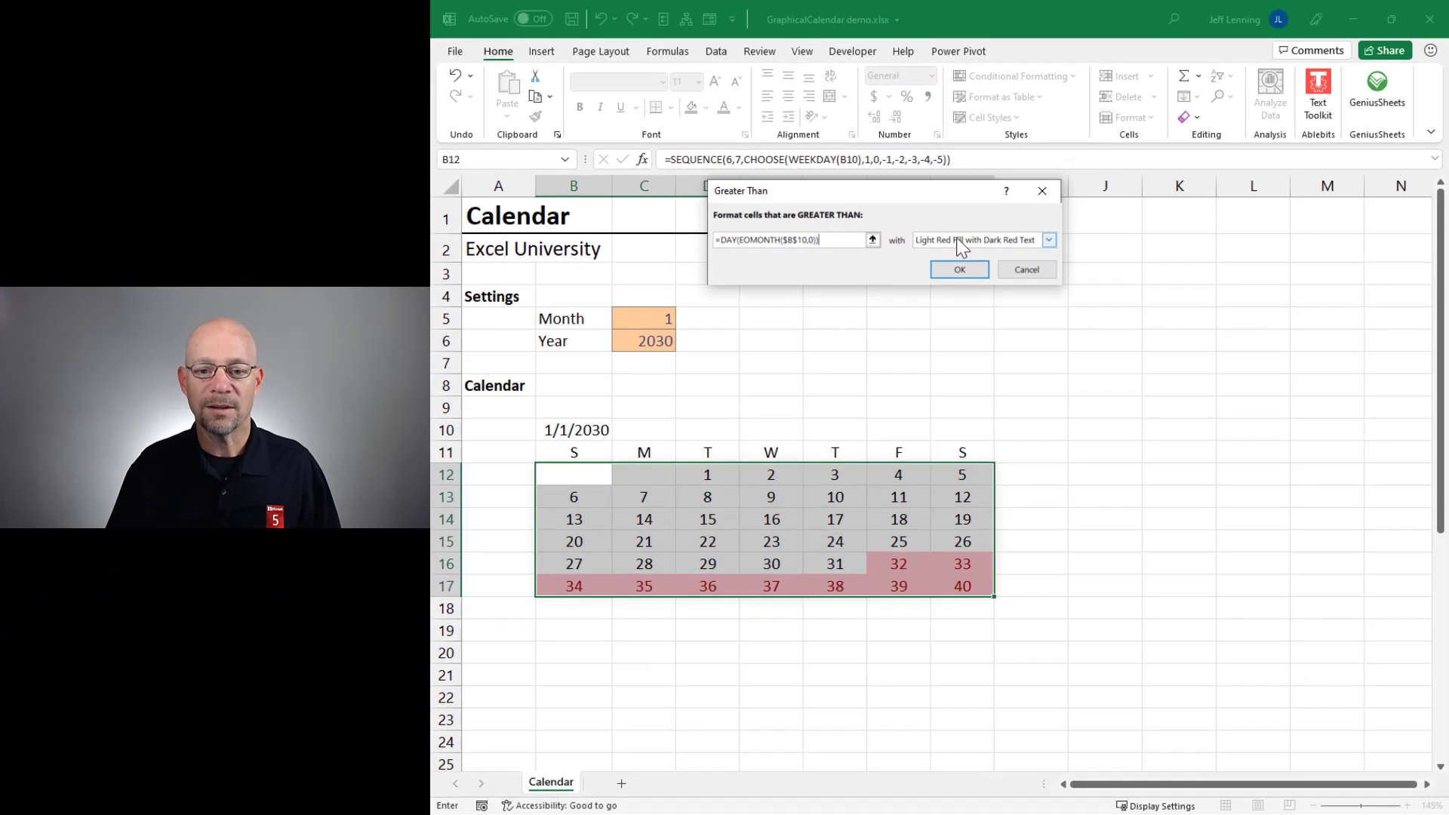
- Give the Greater Than rule a custom ;;; number format so days 32–40 disappear
left_click(1062, 234)
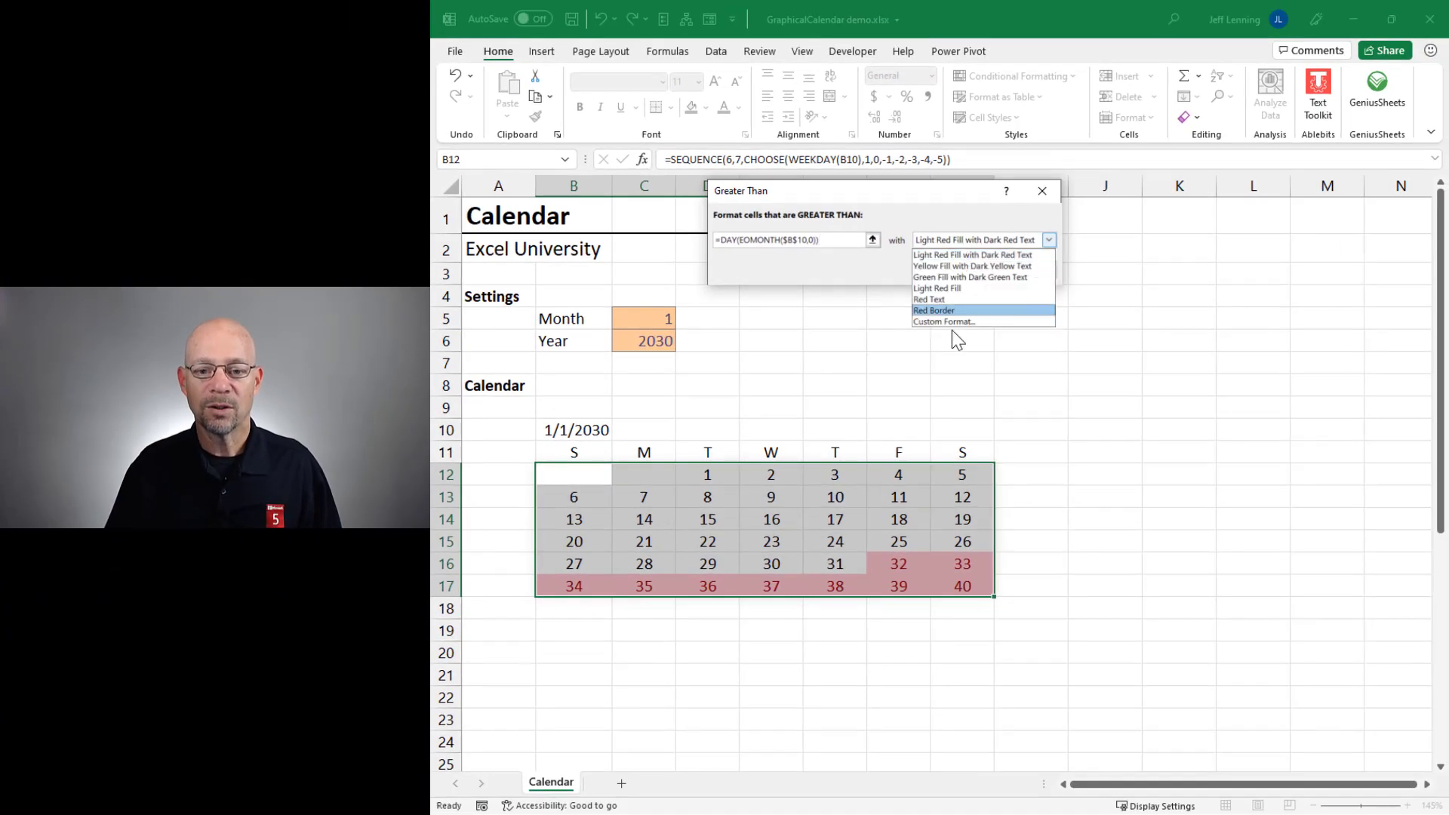
left_click(963, 329)
left_click(771, 200)
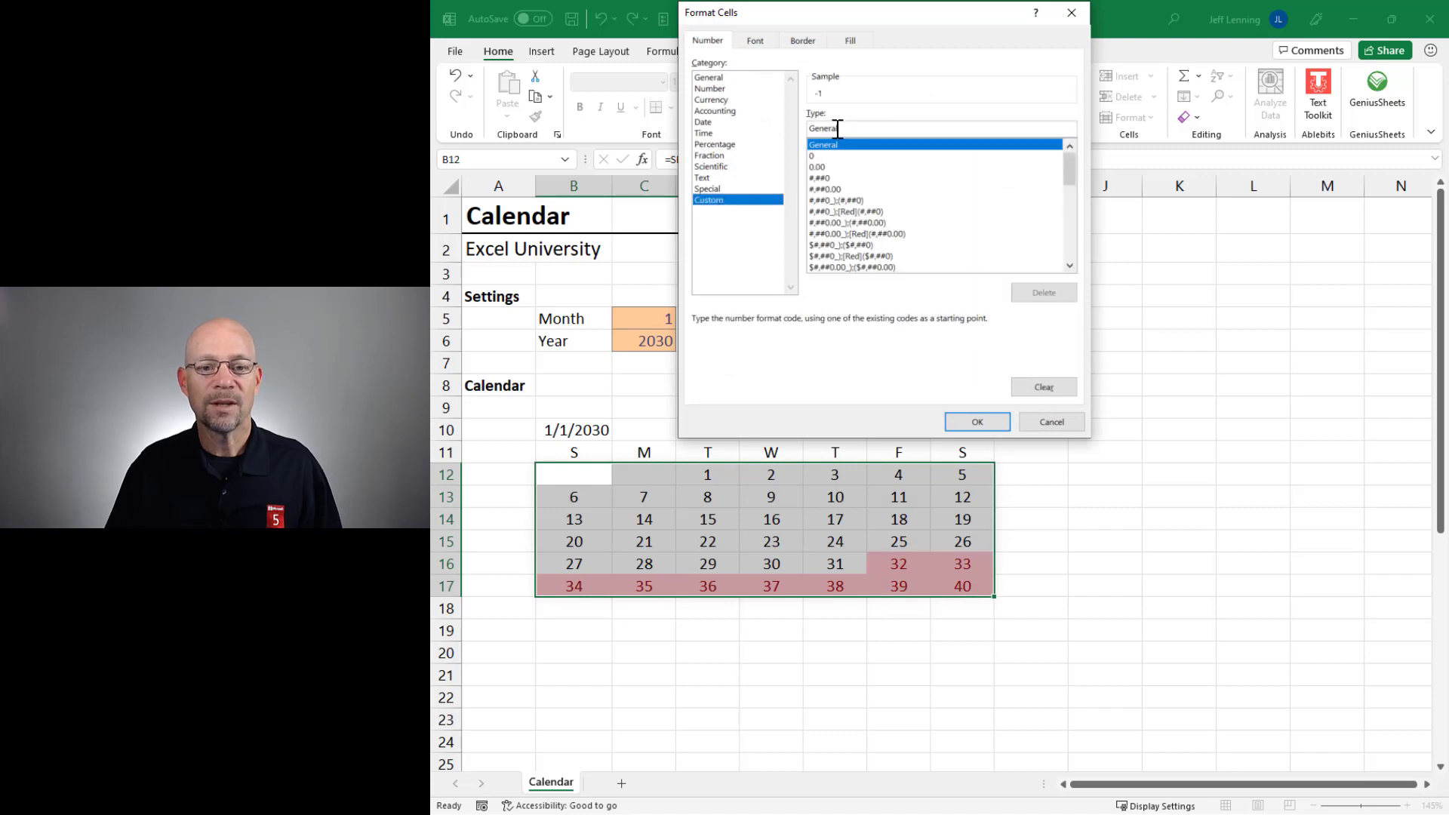
double_click(817, 128)
type(";")
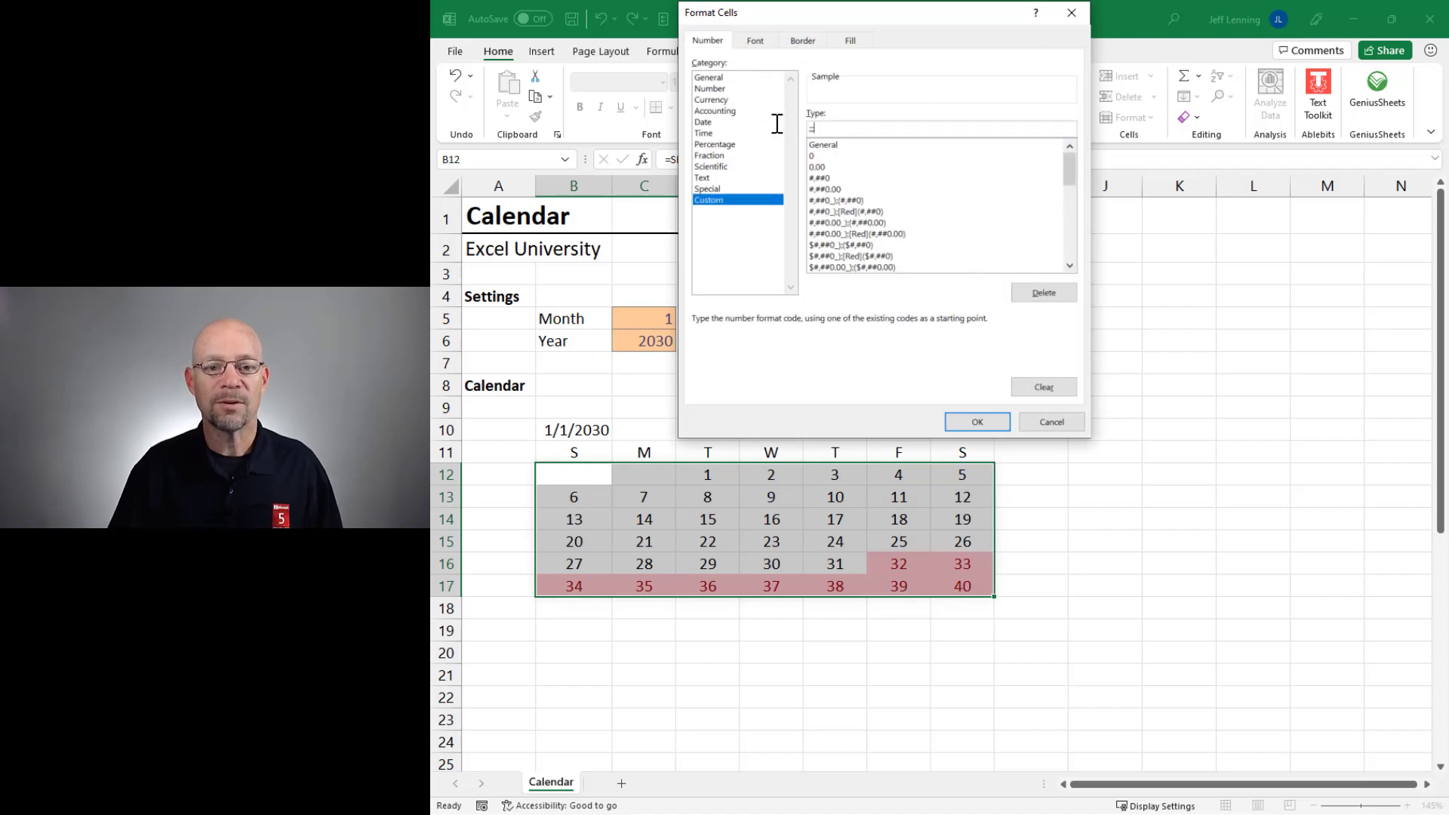
type(";;")
left_click(977, 422)
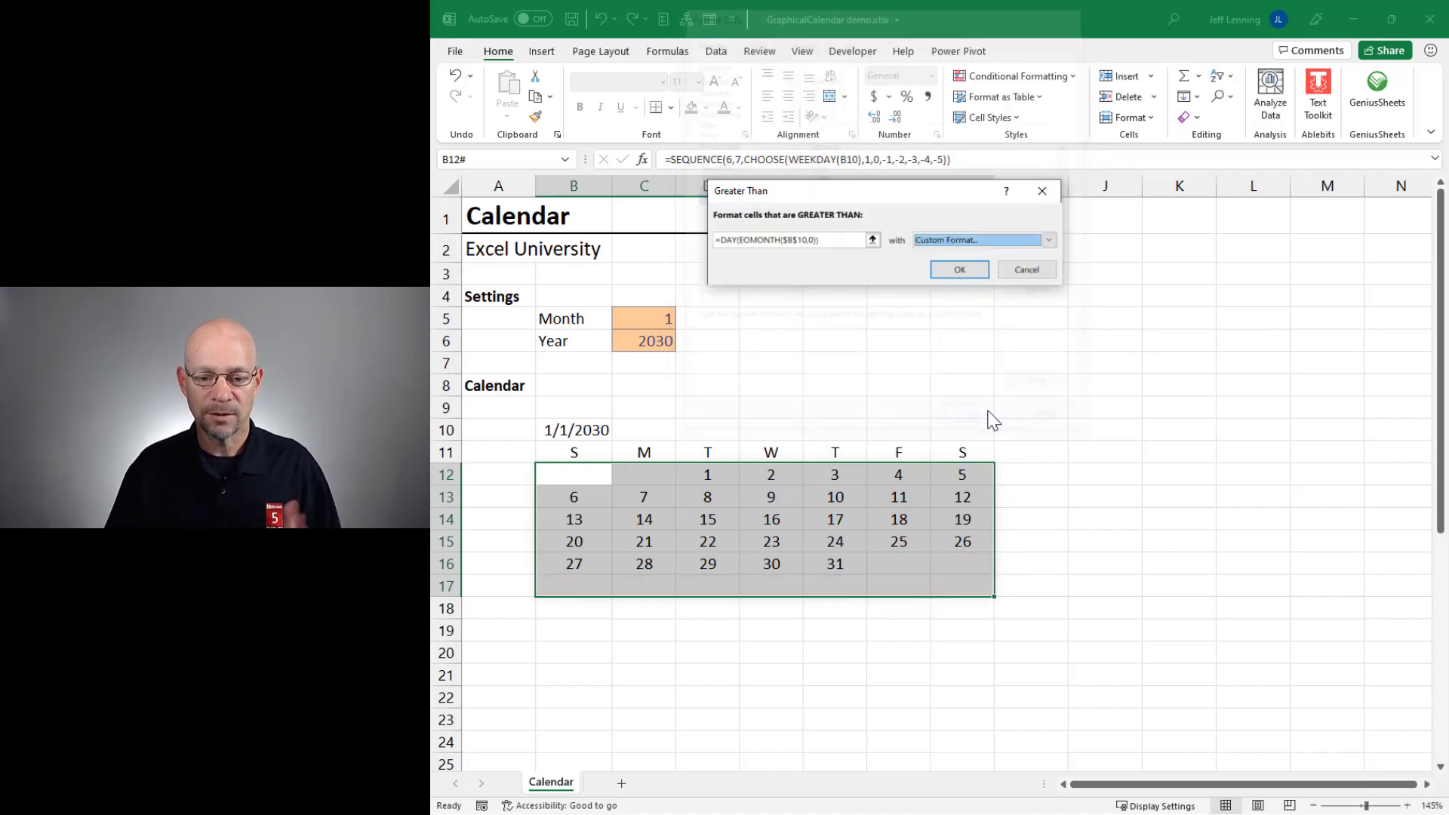
left_click(957, 268)
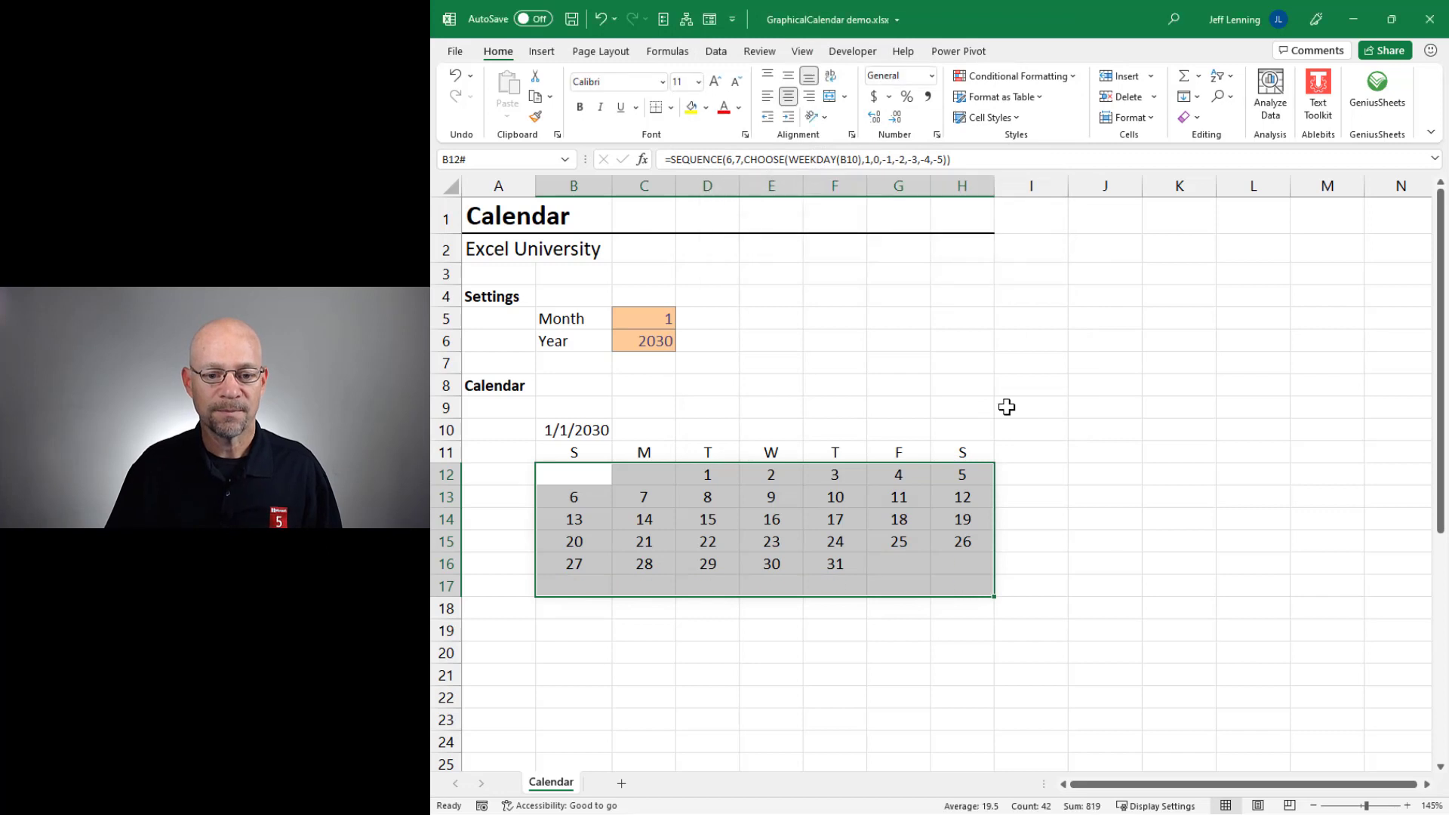
- Format B10 with the custom number format MMMM YYYY so it reads January 2030
left_click(1062, 423)
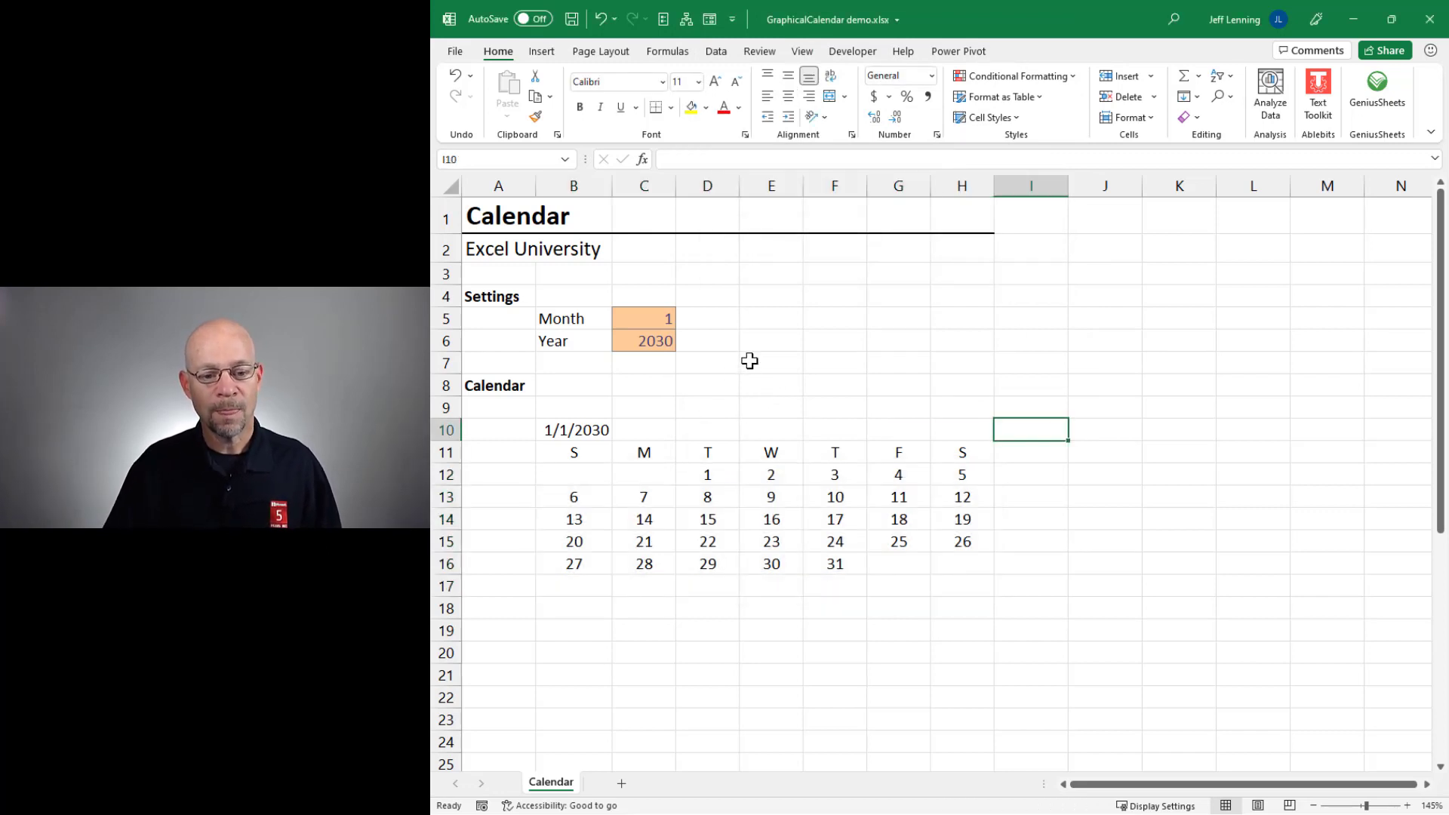
left_click_drag(581, 429, 954, 424)
left_click(586, 427)
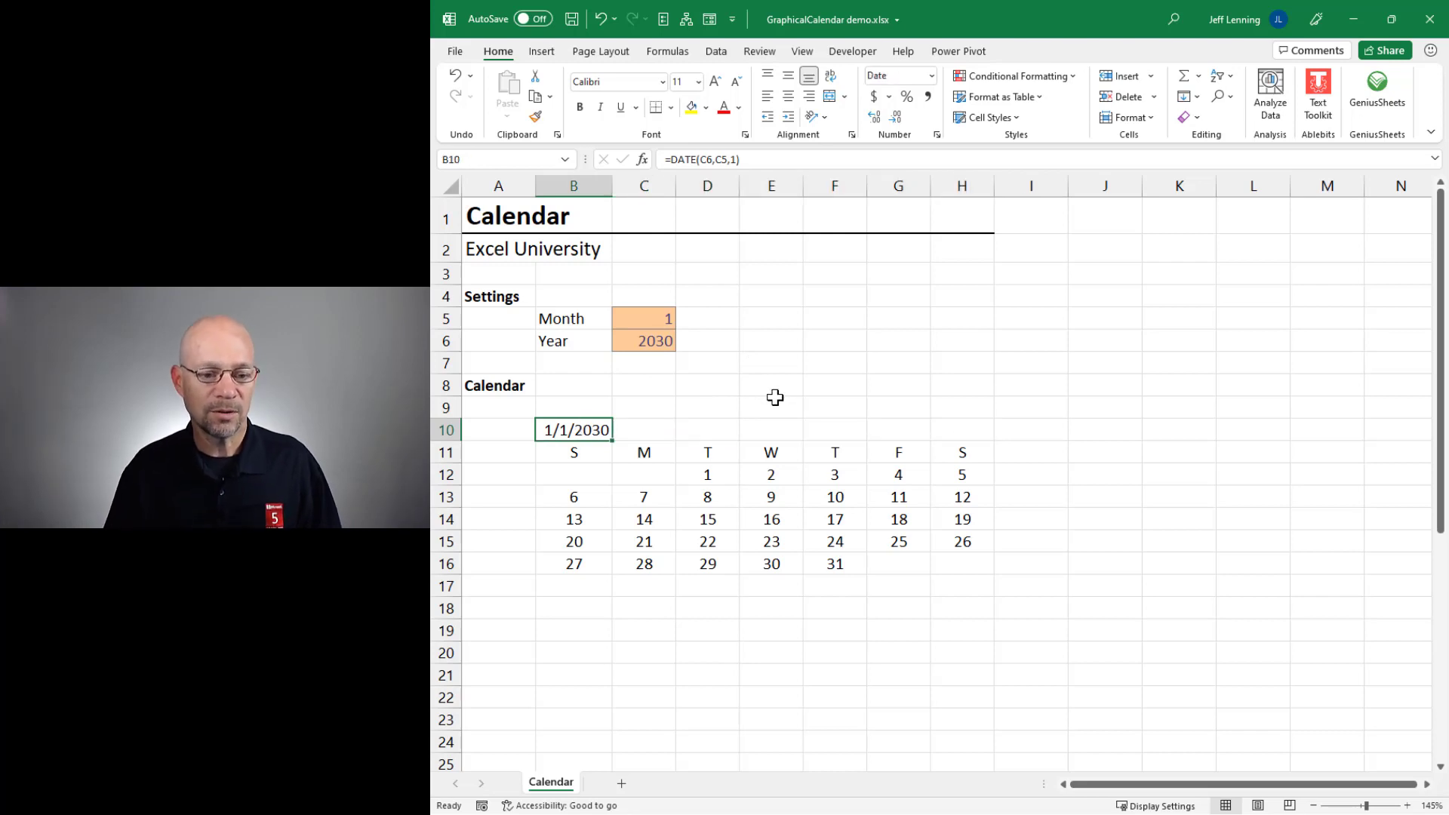
key("ctrl+1")
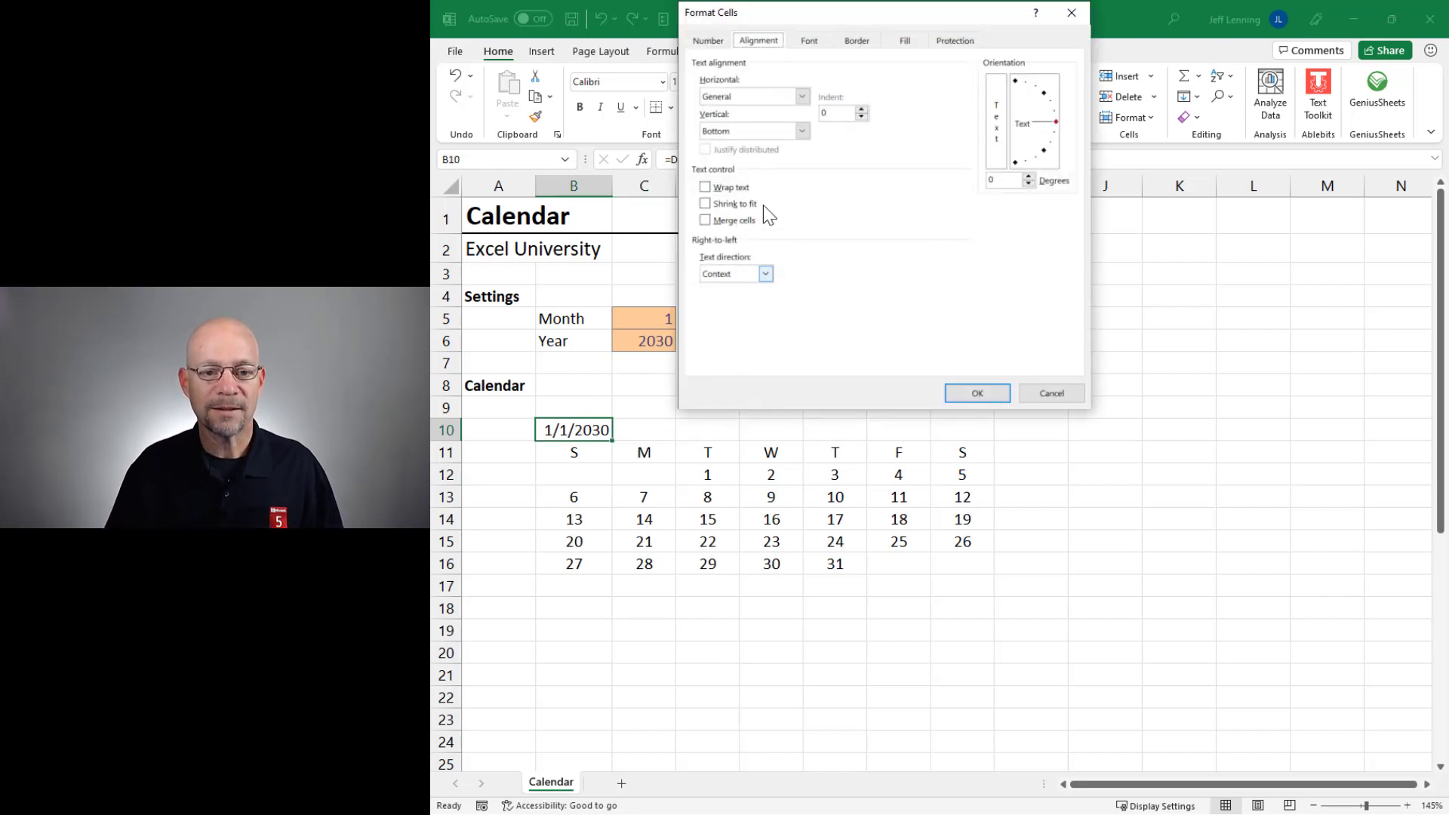
left_click(709, 40)
left_click(710, 200)
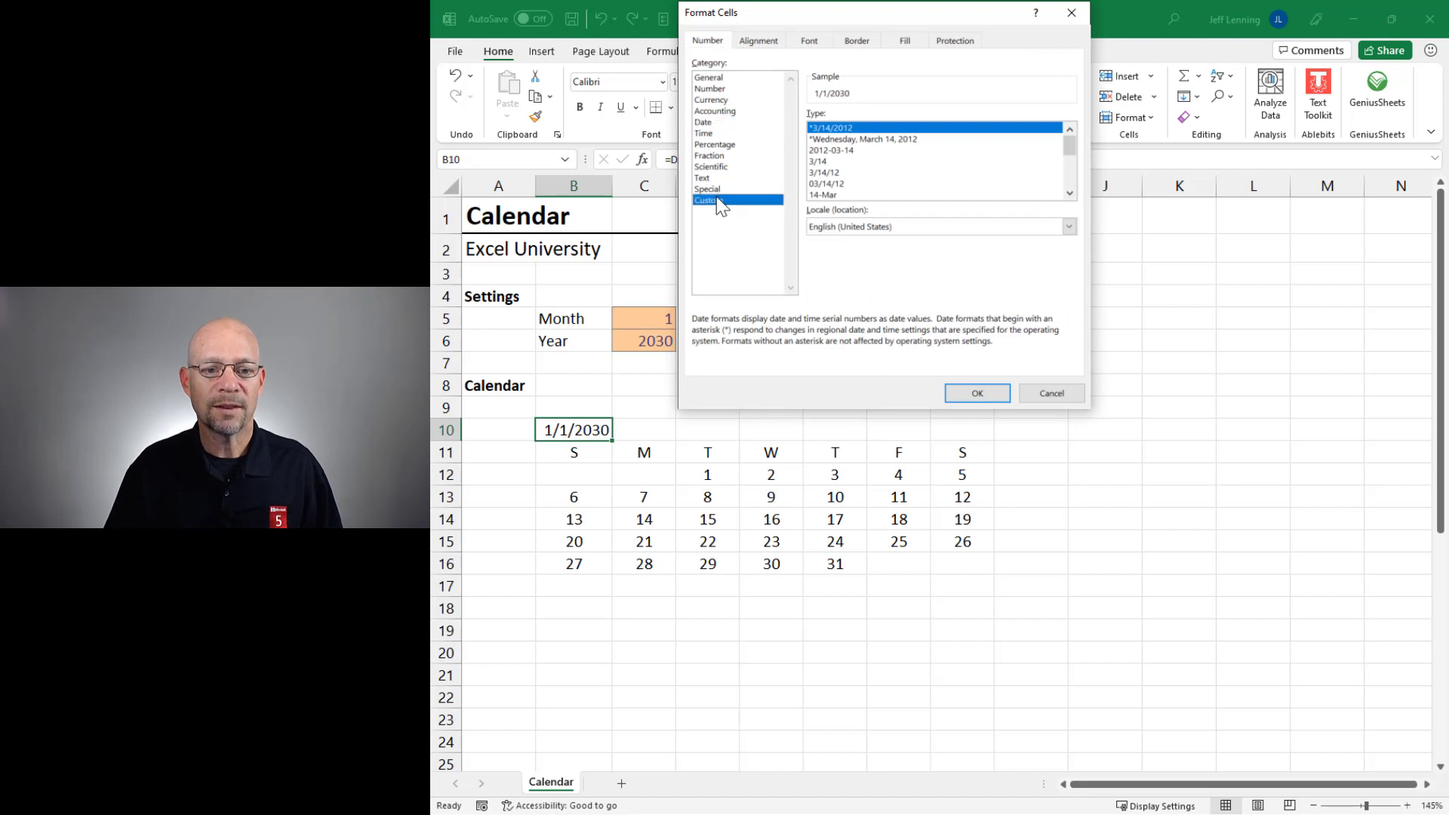
left_click_drag(878, 131, 778, 126)
type("MMMM")
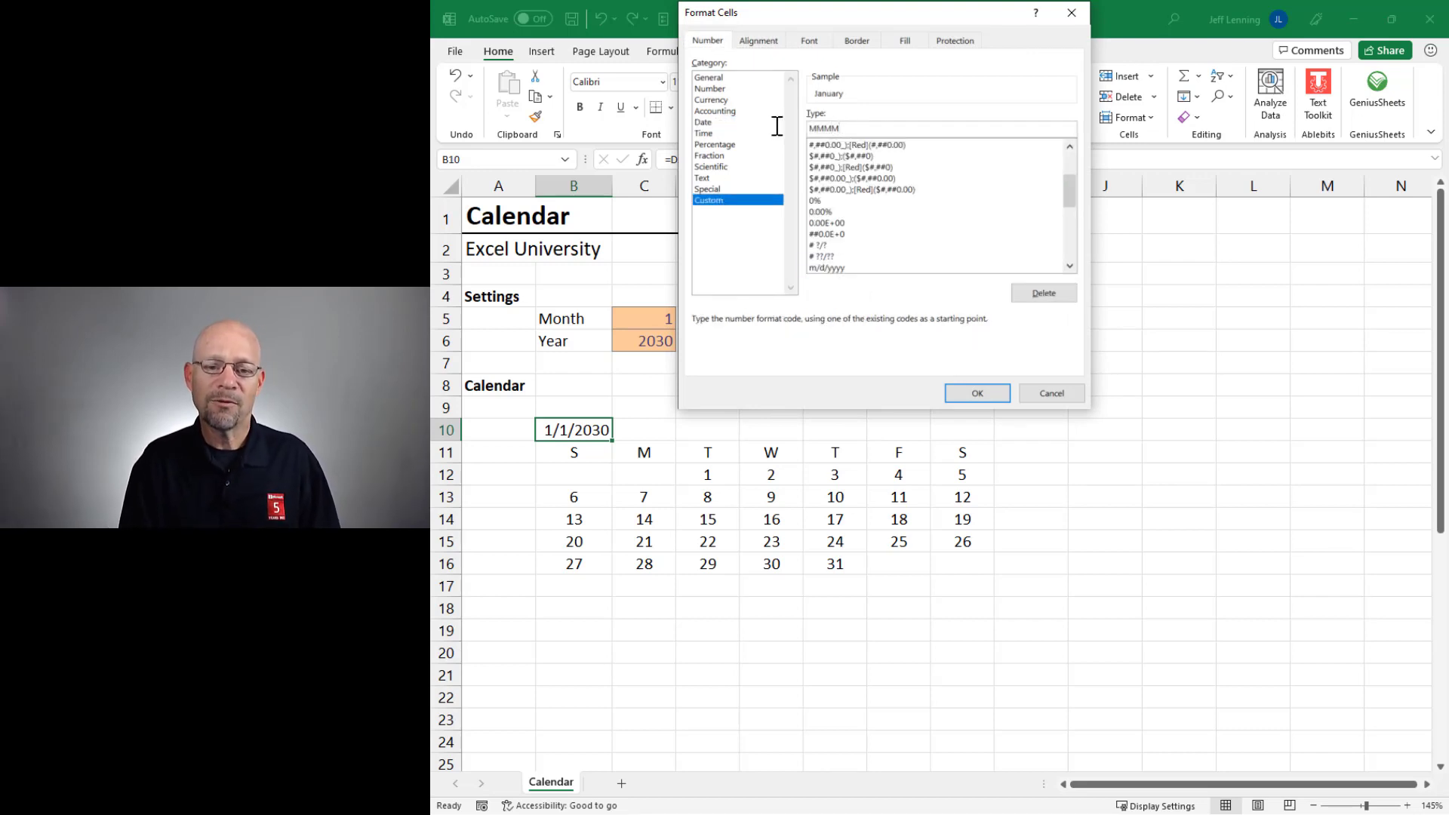
type(" YYYY")
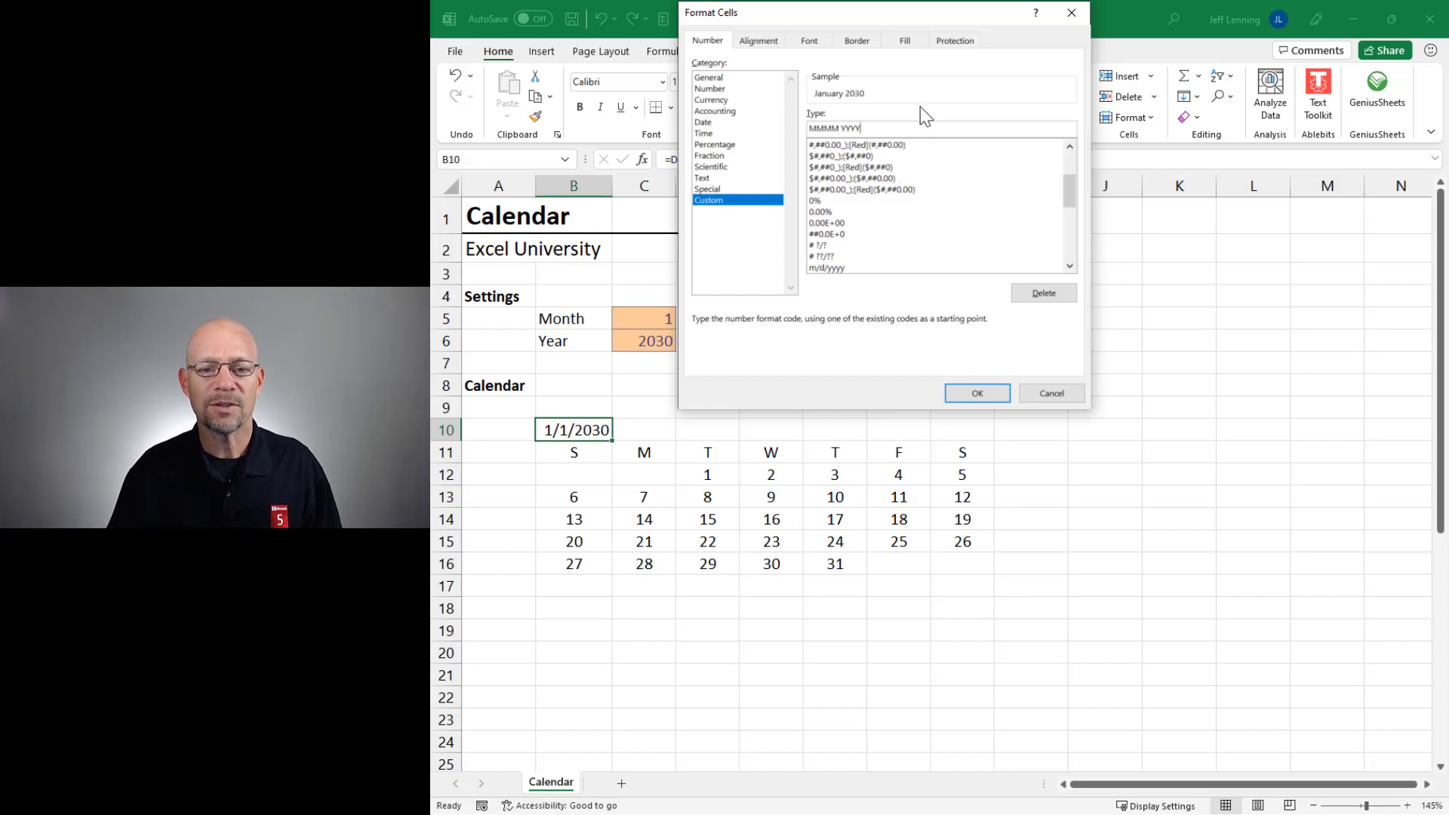
left_click(977, 393)
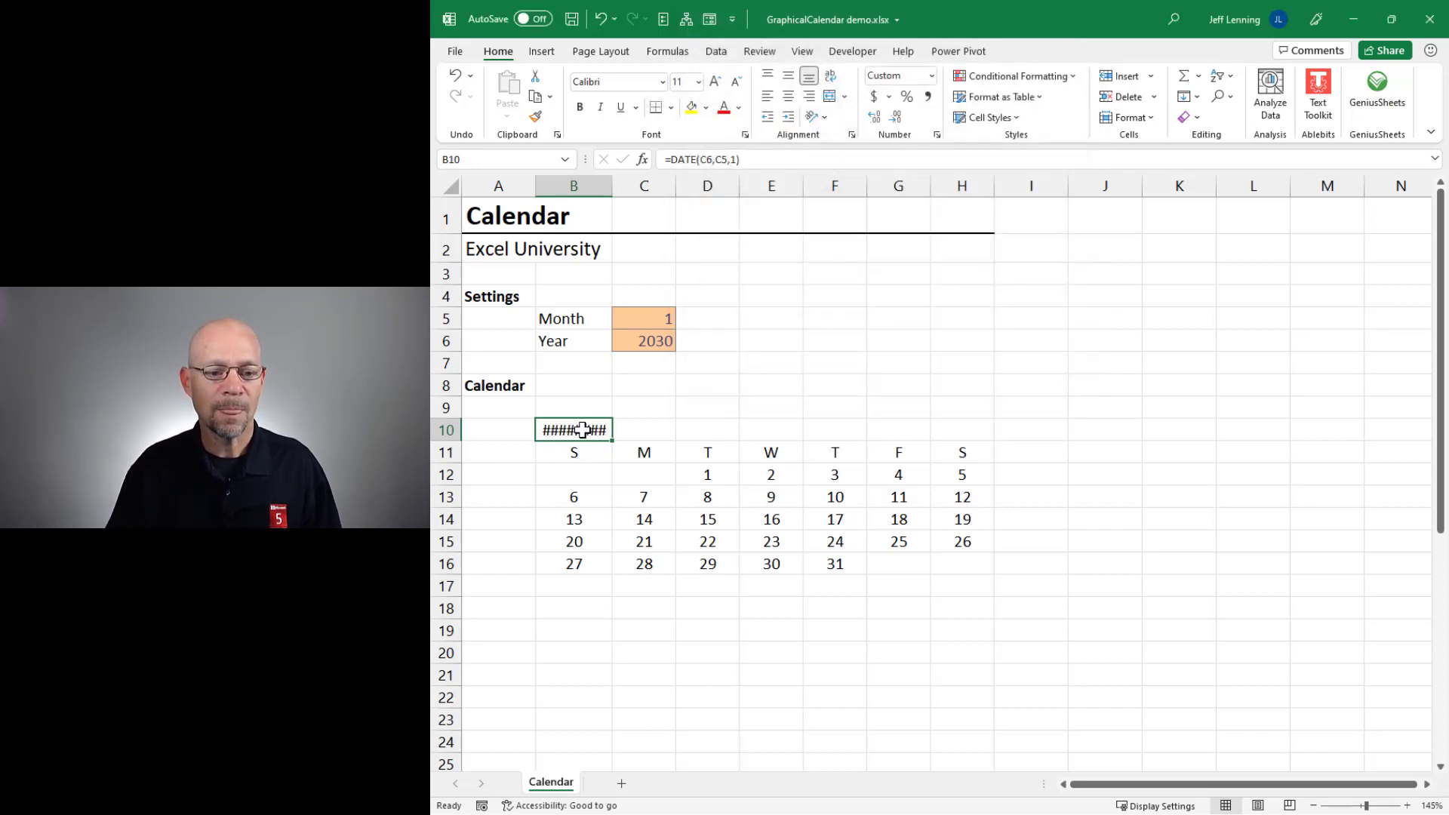
- Centre January 2030 across B10:H10 with Center Across Selection alignment
left_click_drag(675, 429, 977, 429)
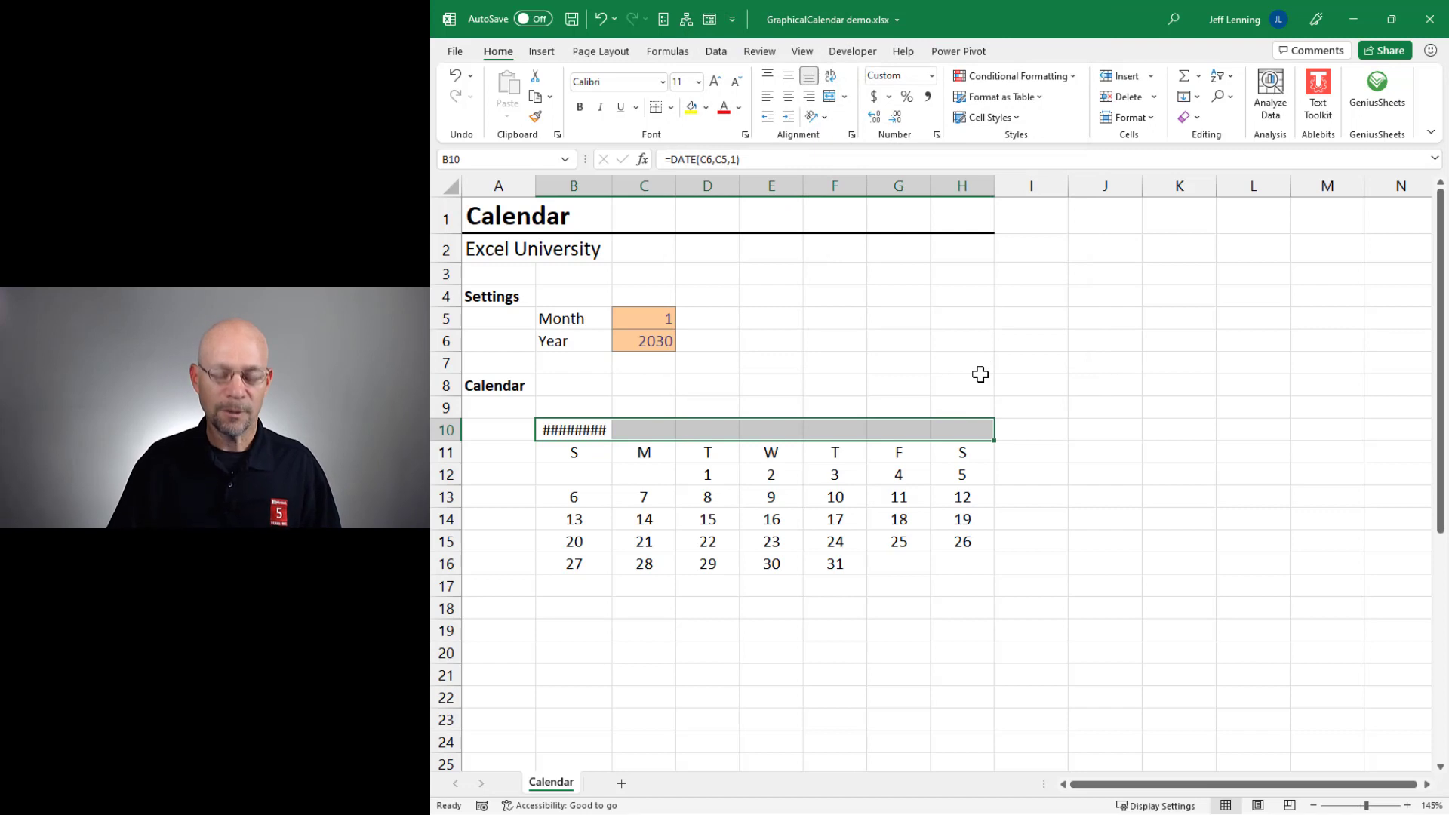
key("ctrl+1")
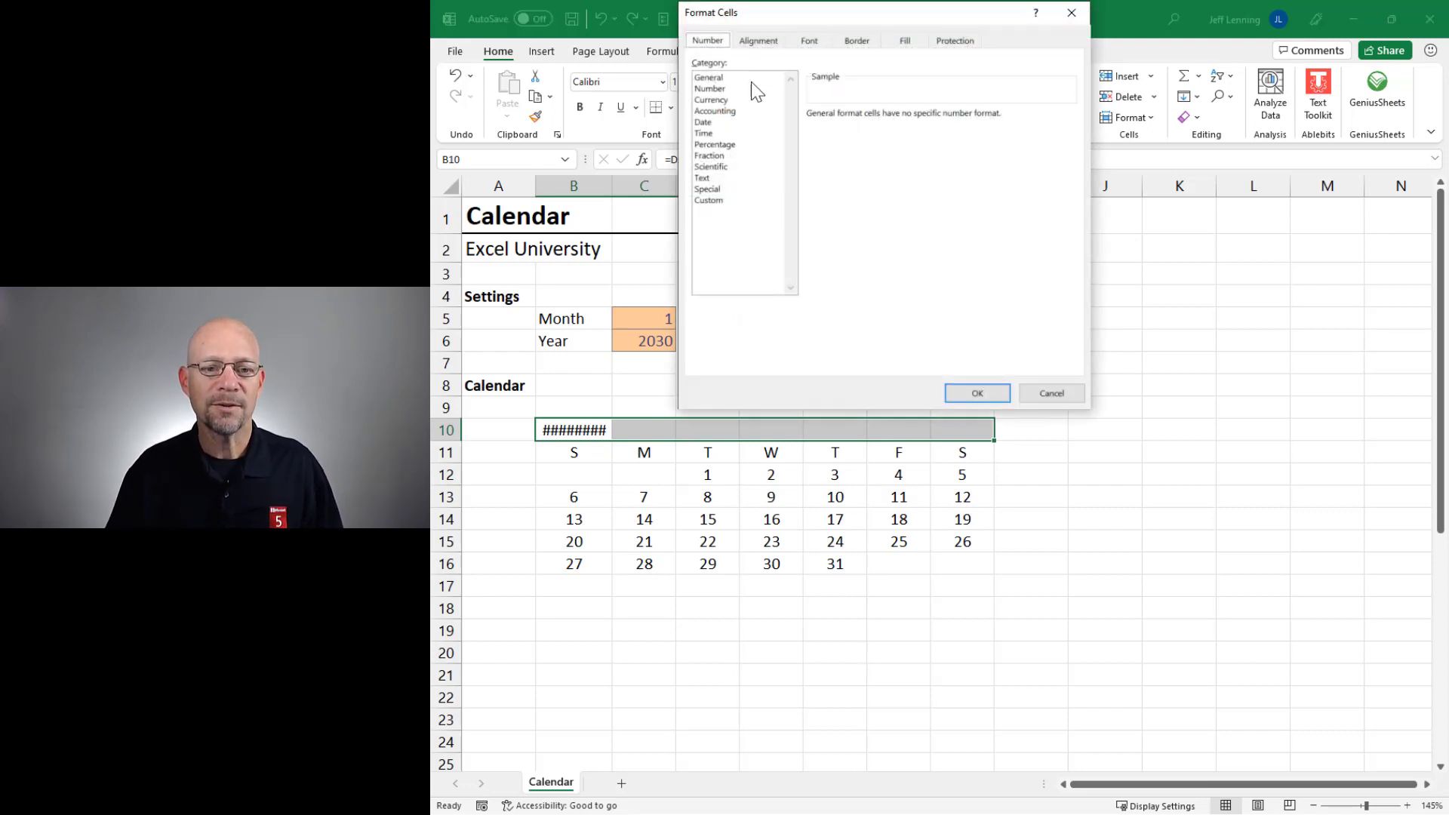
left_click(759, 40)
left_click(755, 96)
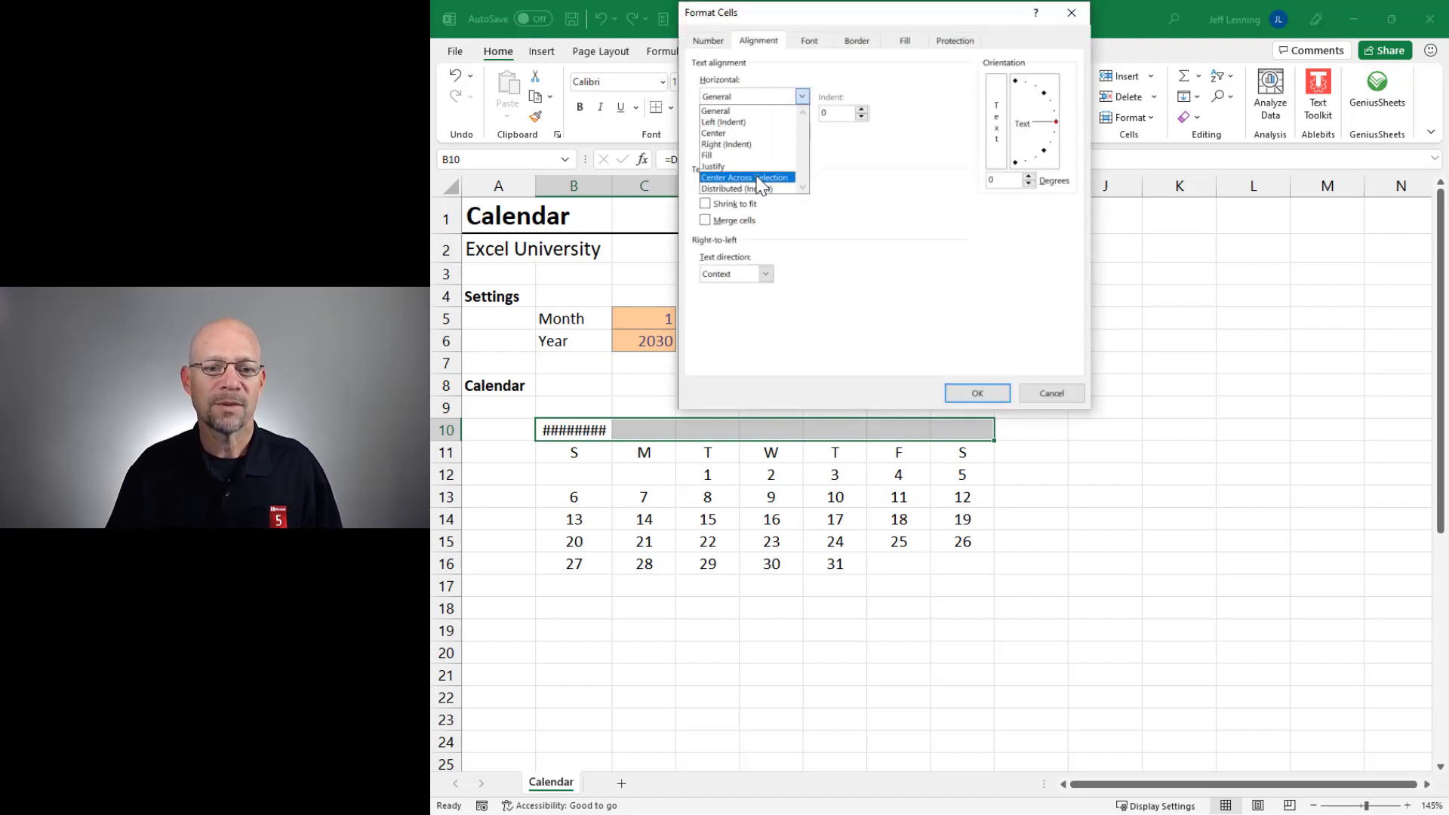
left_click(747, 175)
left_click(970, 392)
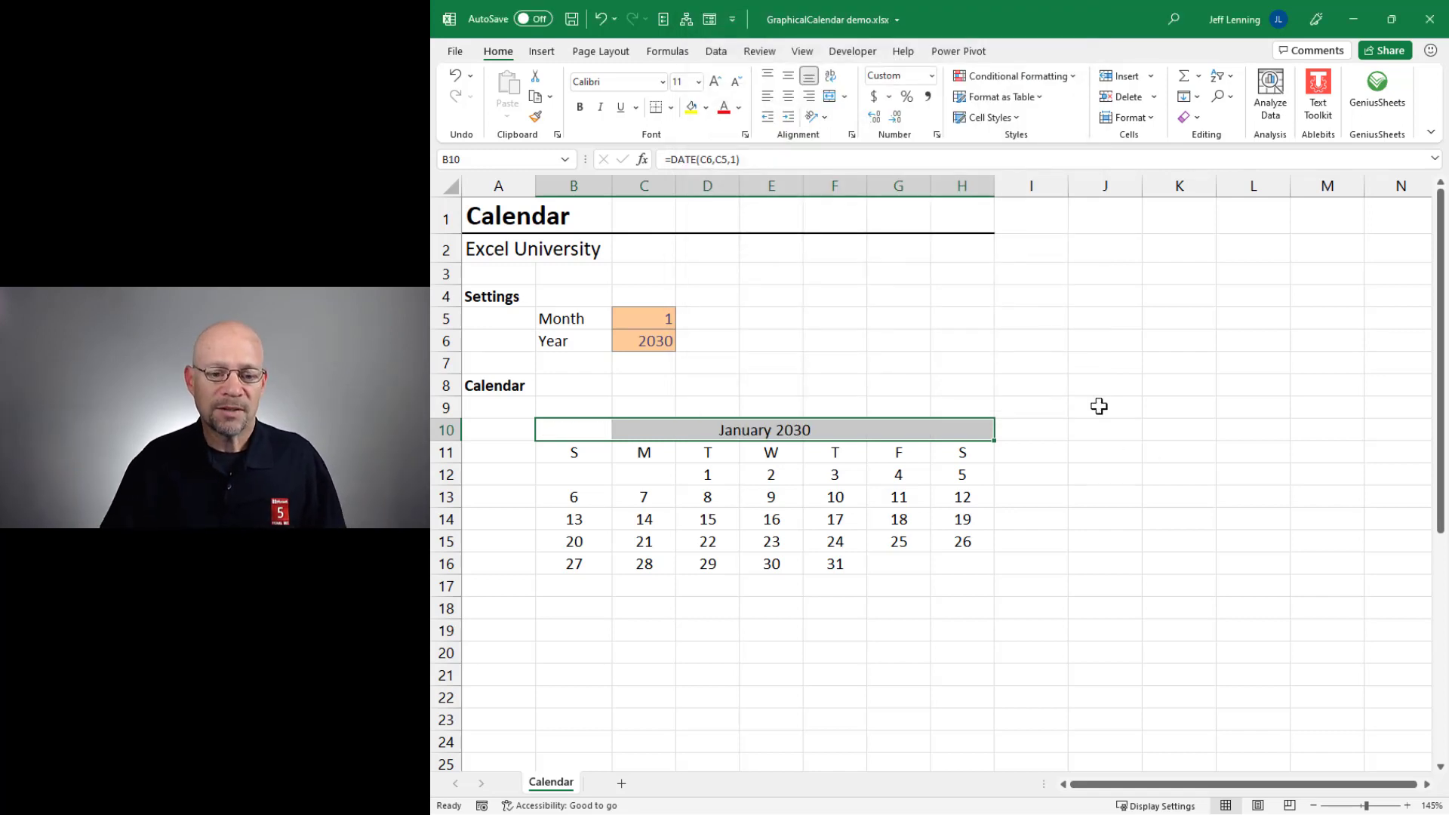
- Give the B10:H10 header the Accent1 style, bold, and font size 14
left_click(1006, 121)
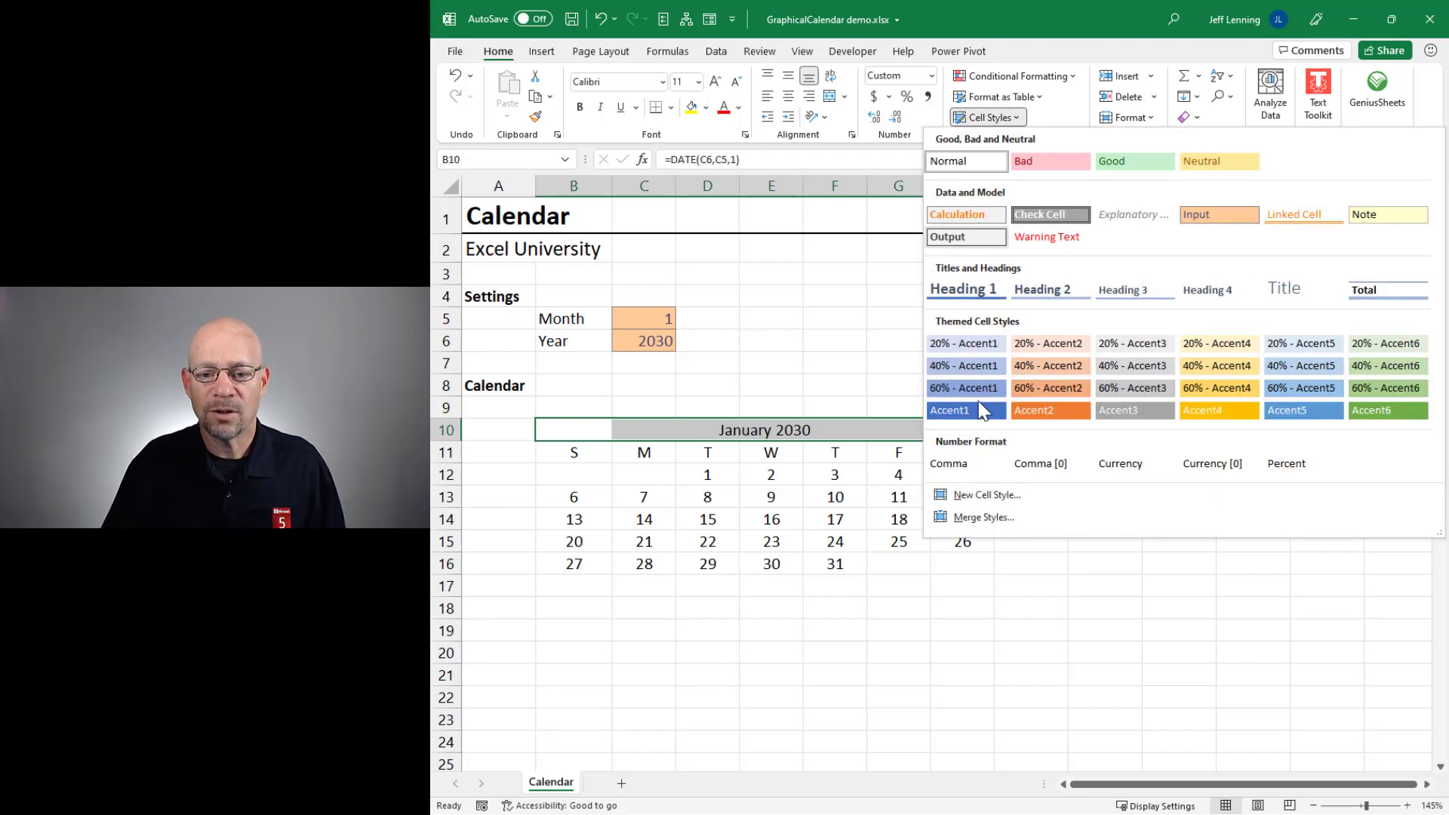
left_click(940, 410)
left_click(579, 107)
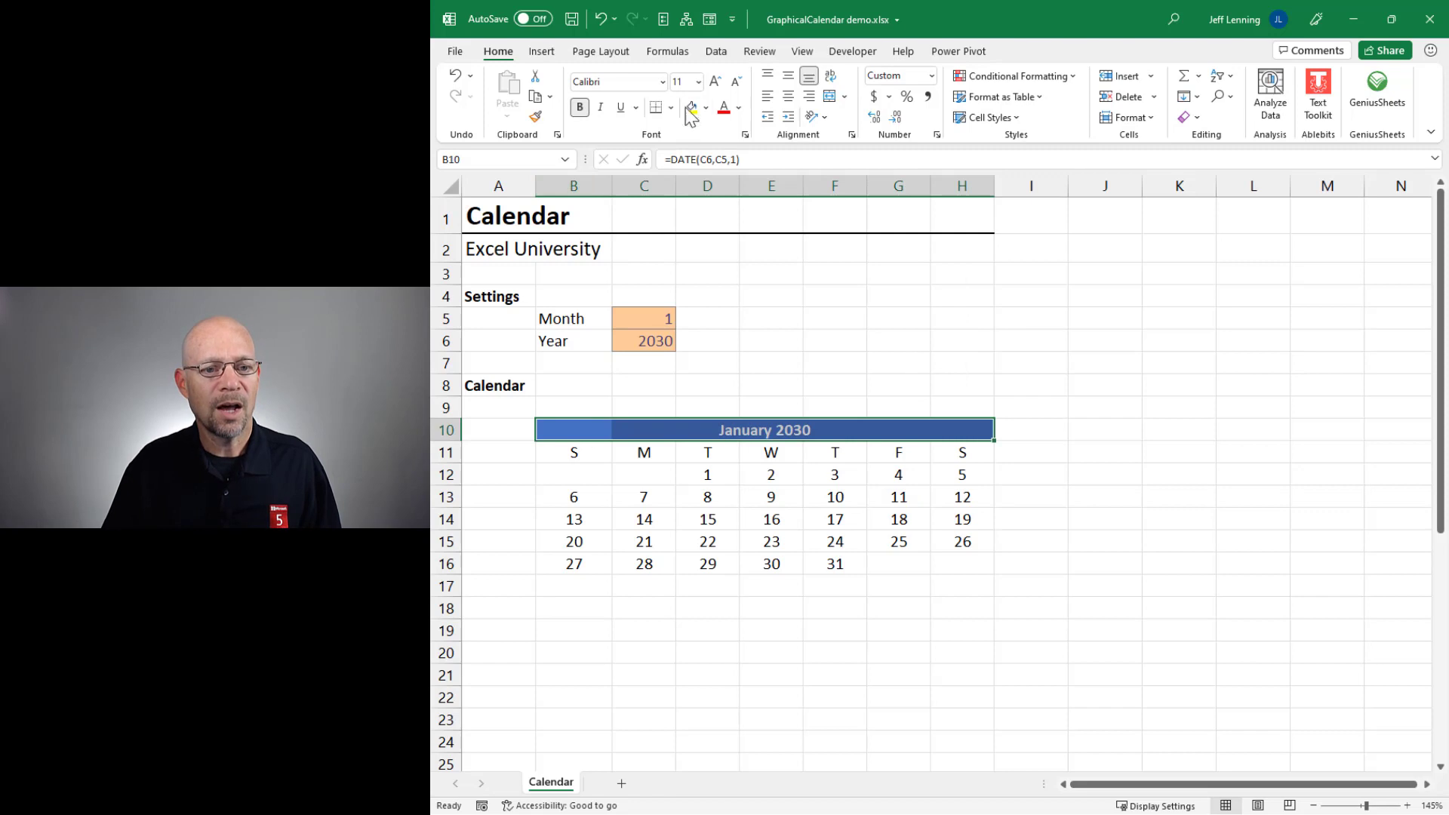
left_click(716, 80)
left_click(716, 81)
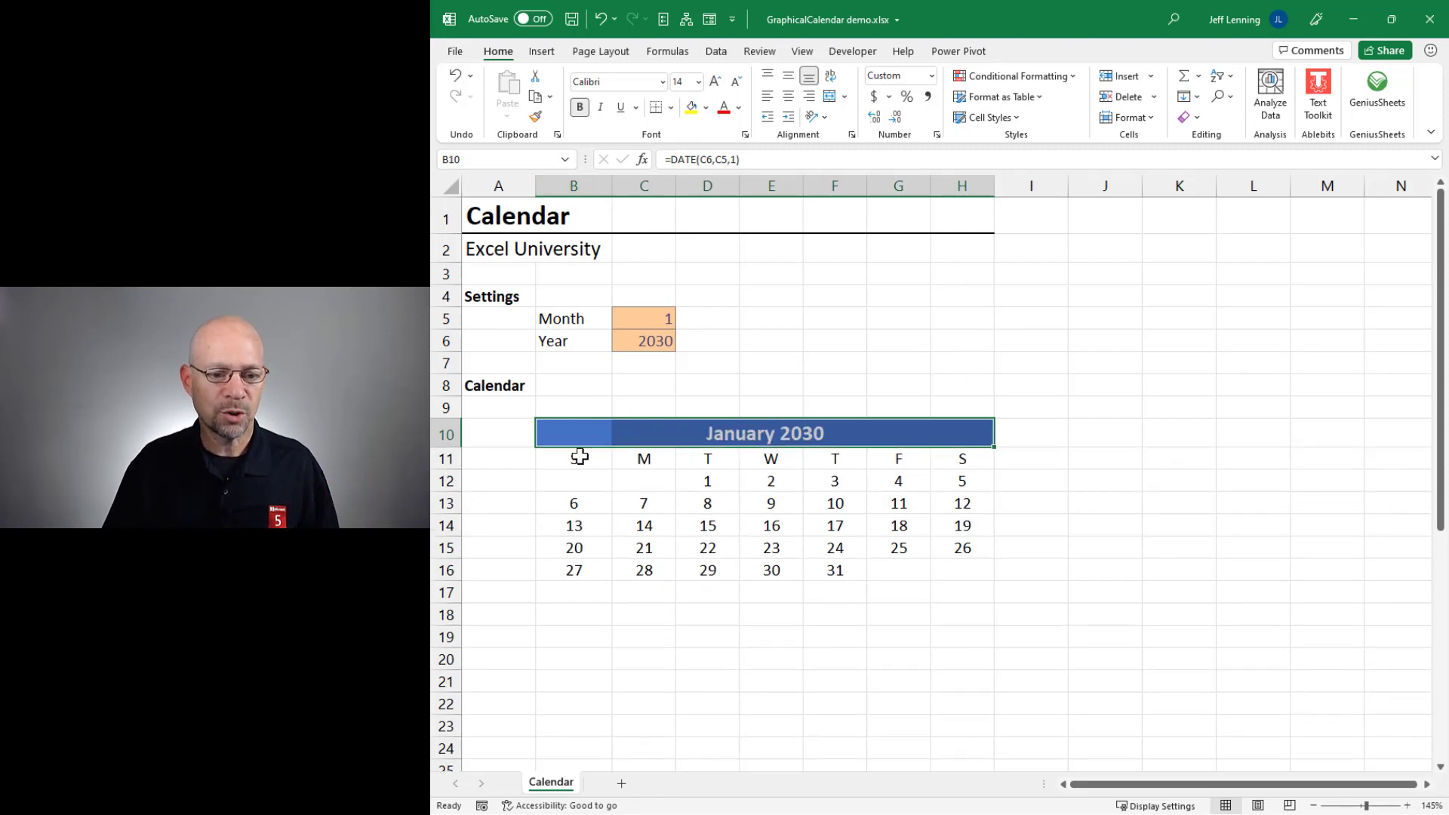
- Apply the 20% - Accent1 and Explanatory styles to the weekday row B11:H11
left_click_drag(578, 457, 964, 458)
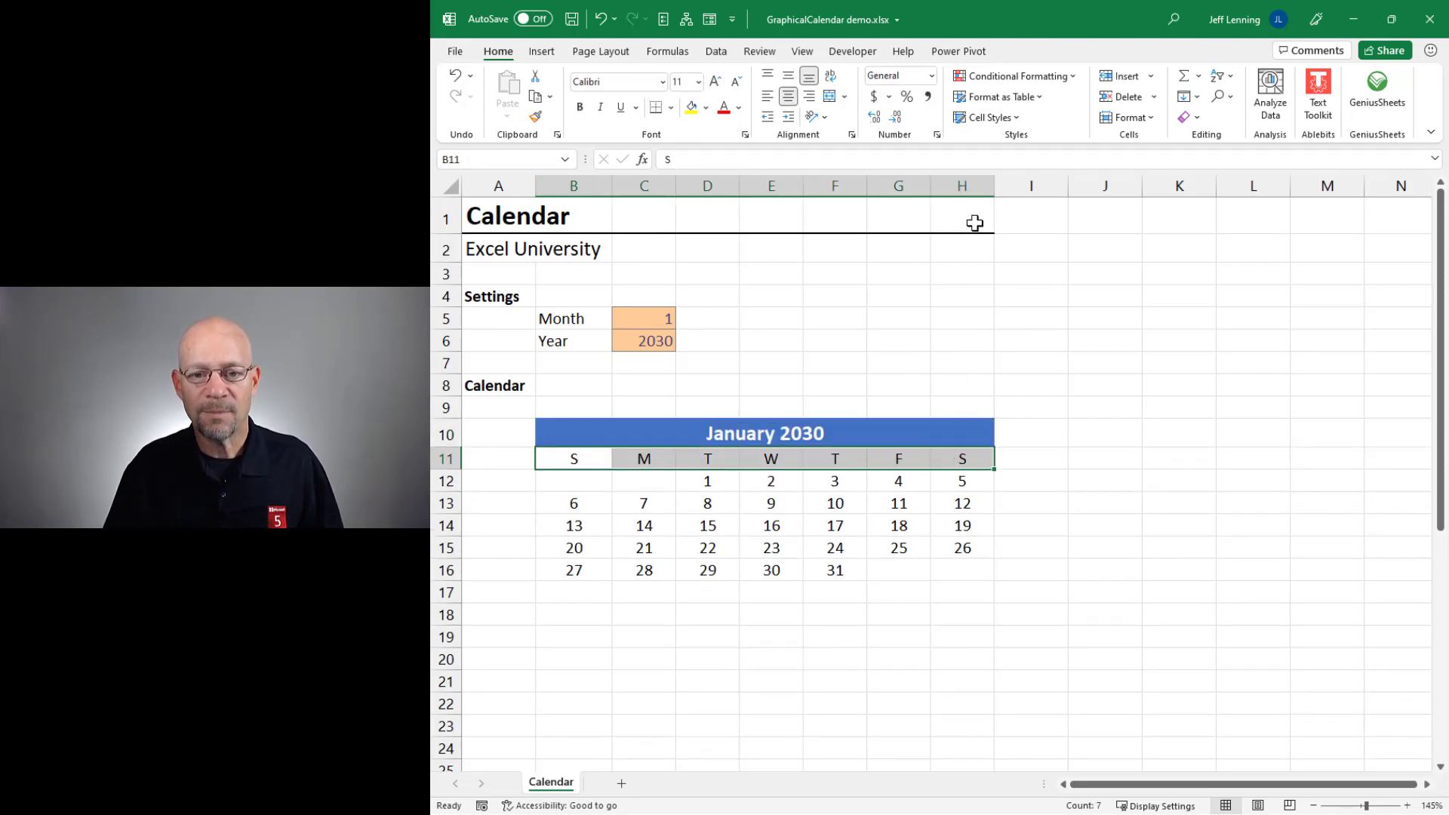
left_click(995, 118)
left_click(969, 343)
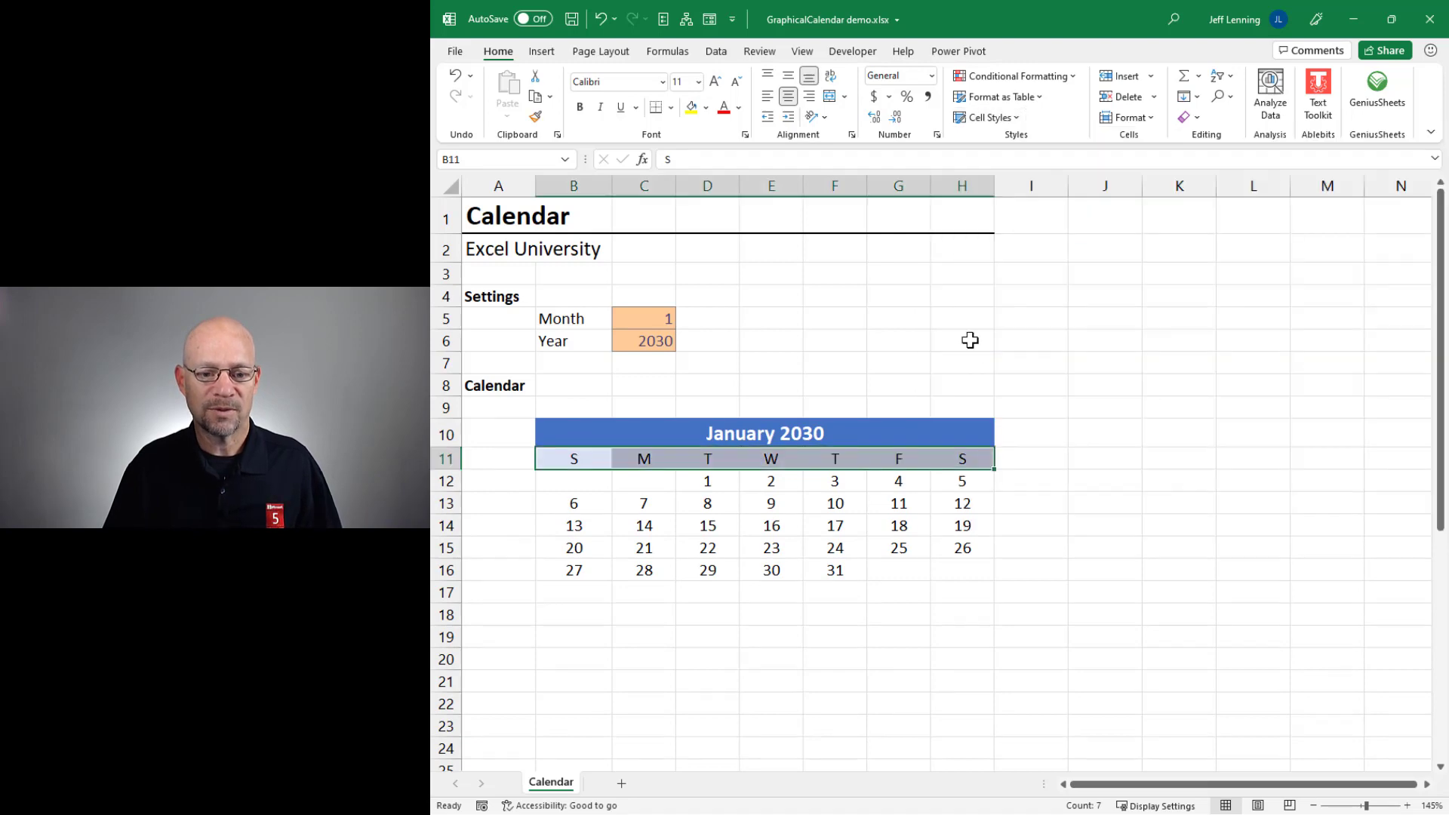
left_click(1010, 118)
left_click(1140, 220)
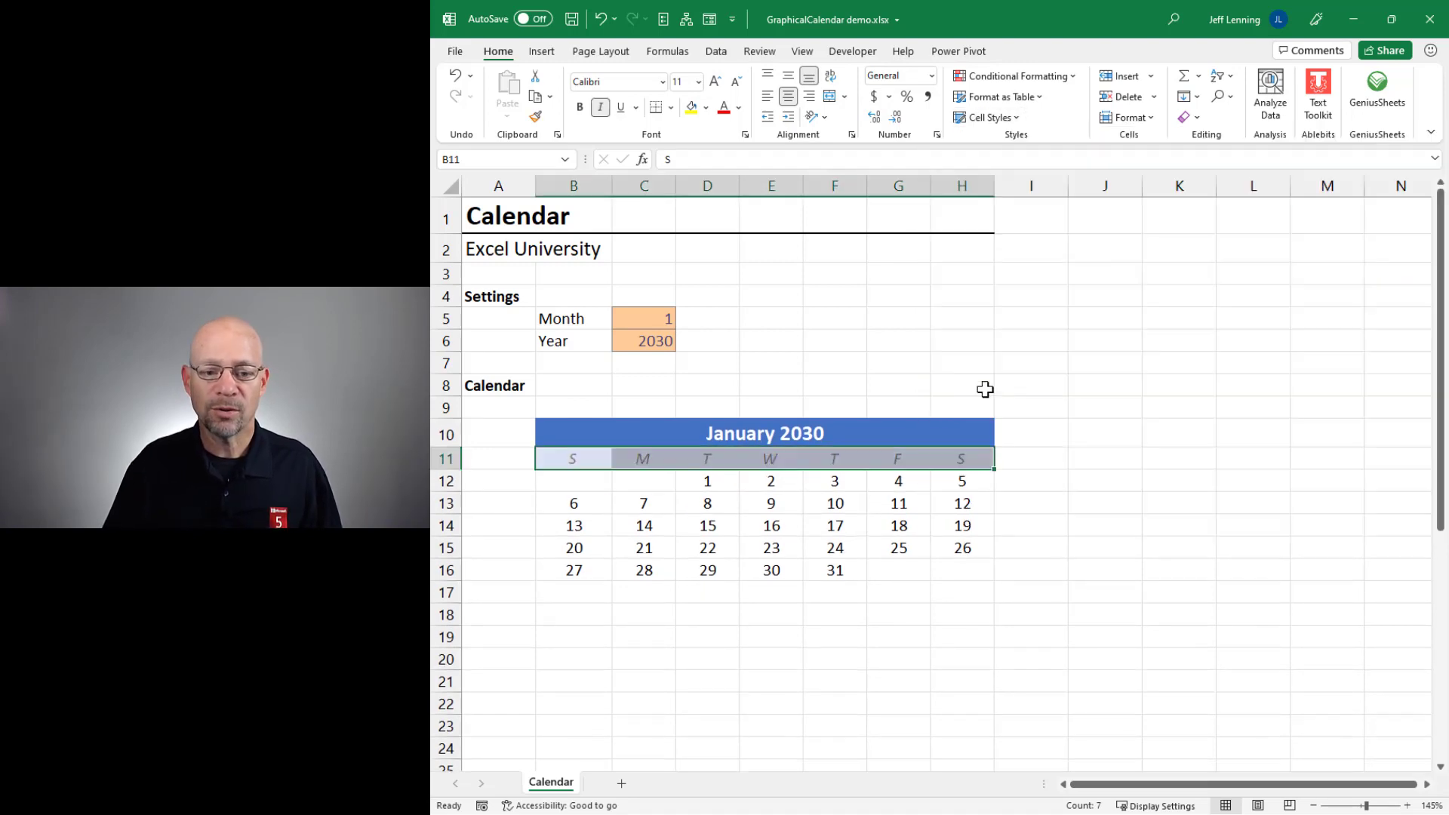
- Apply the Explanatory style to the weekend columns B12:B17 and H12:H17
left_click(717, 595)
left_click_drag(589, 477, 587, 595)
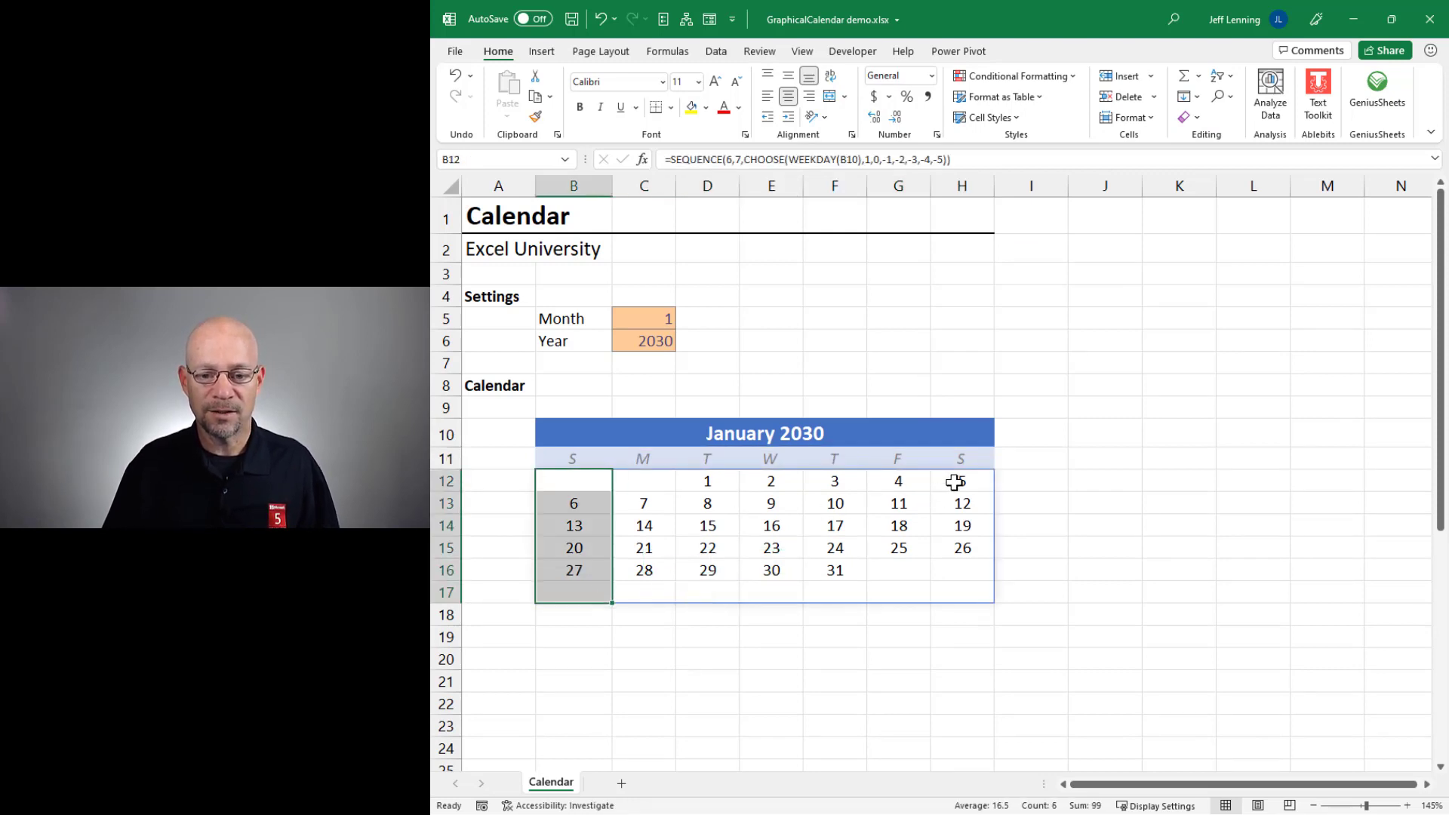
left_click_drag(956, 483, 964, 592)
left_click(1008, 120)
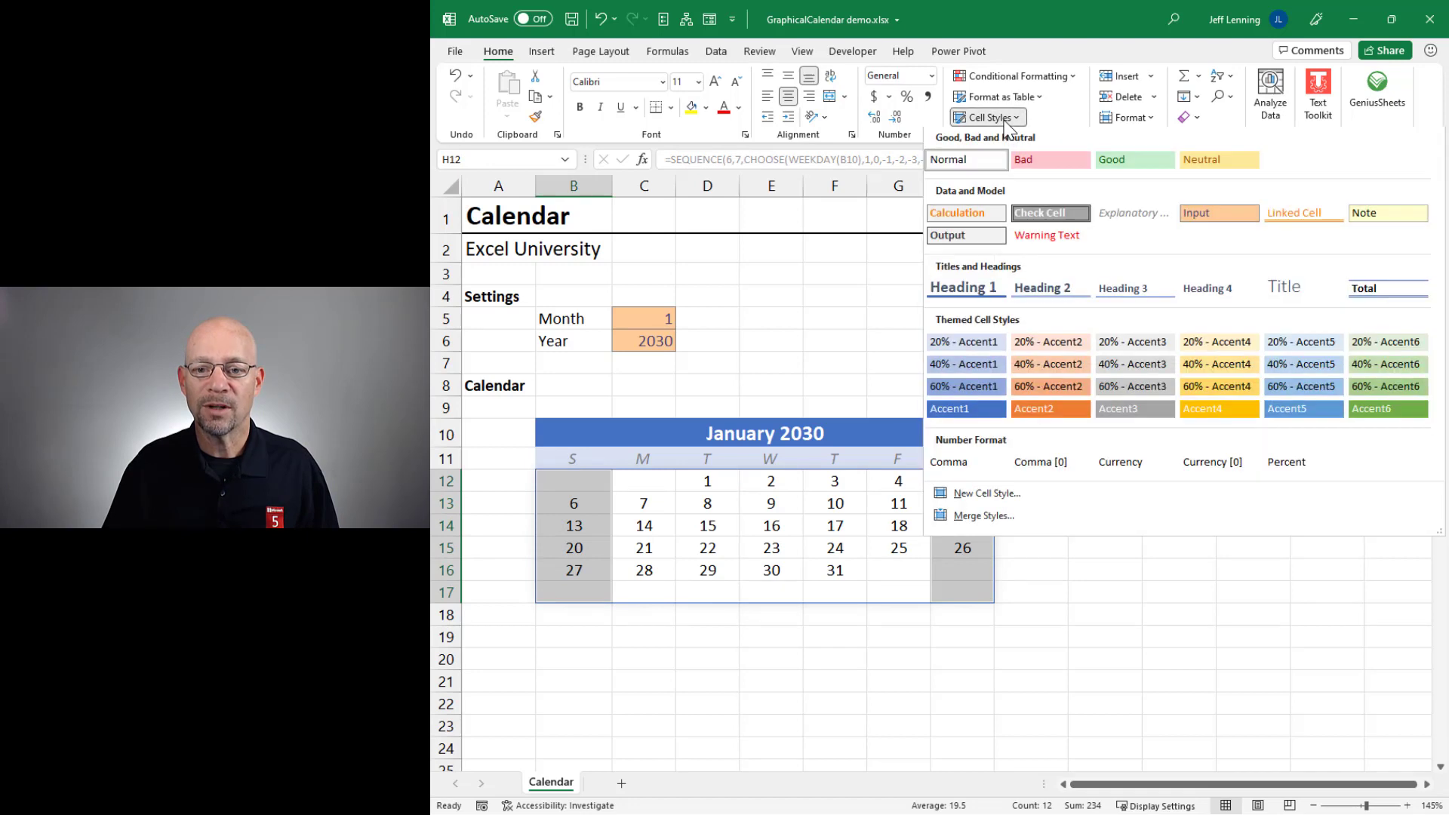
left_click(1134, 214)
left_click(1132, 462)
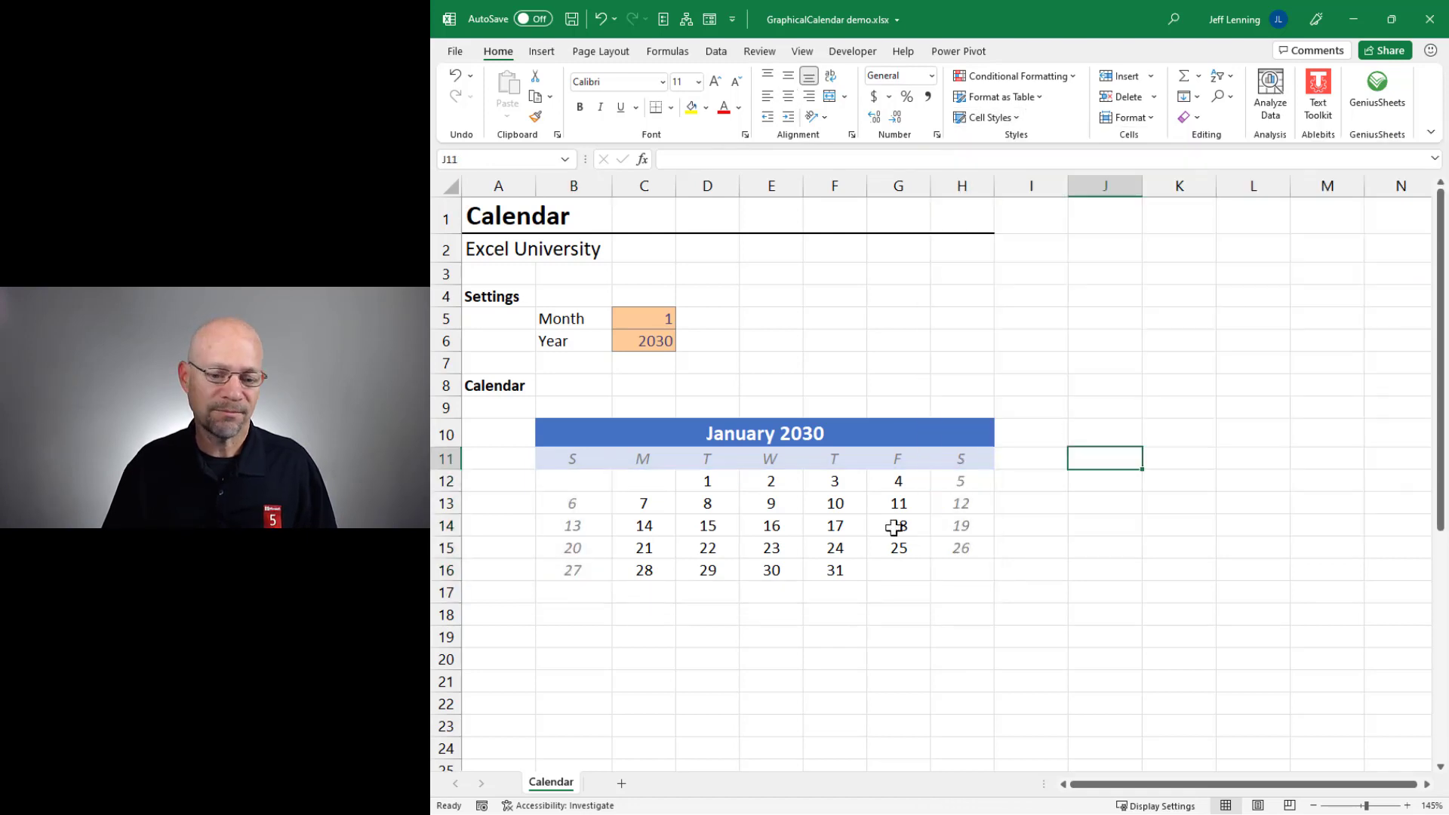
left_click(650, 322)
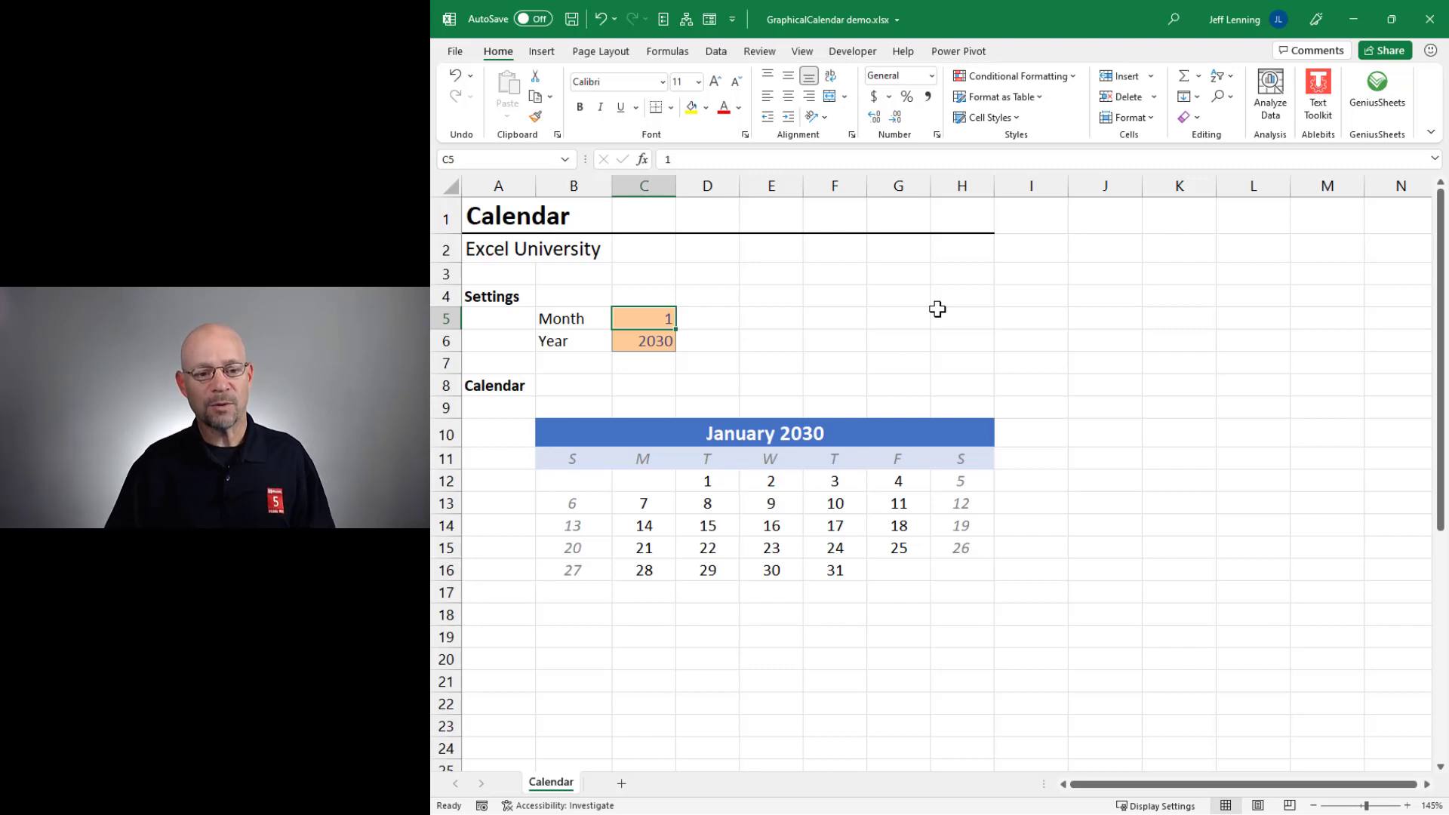
type("2")
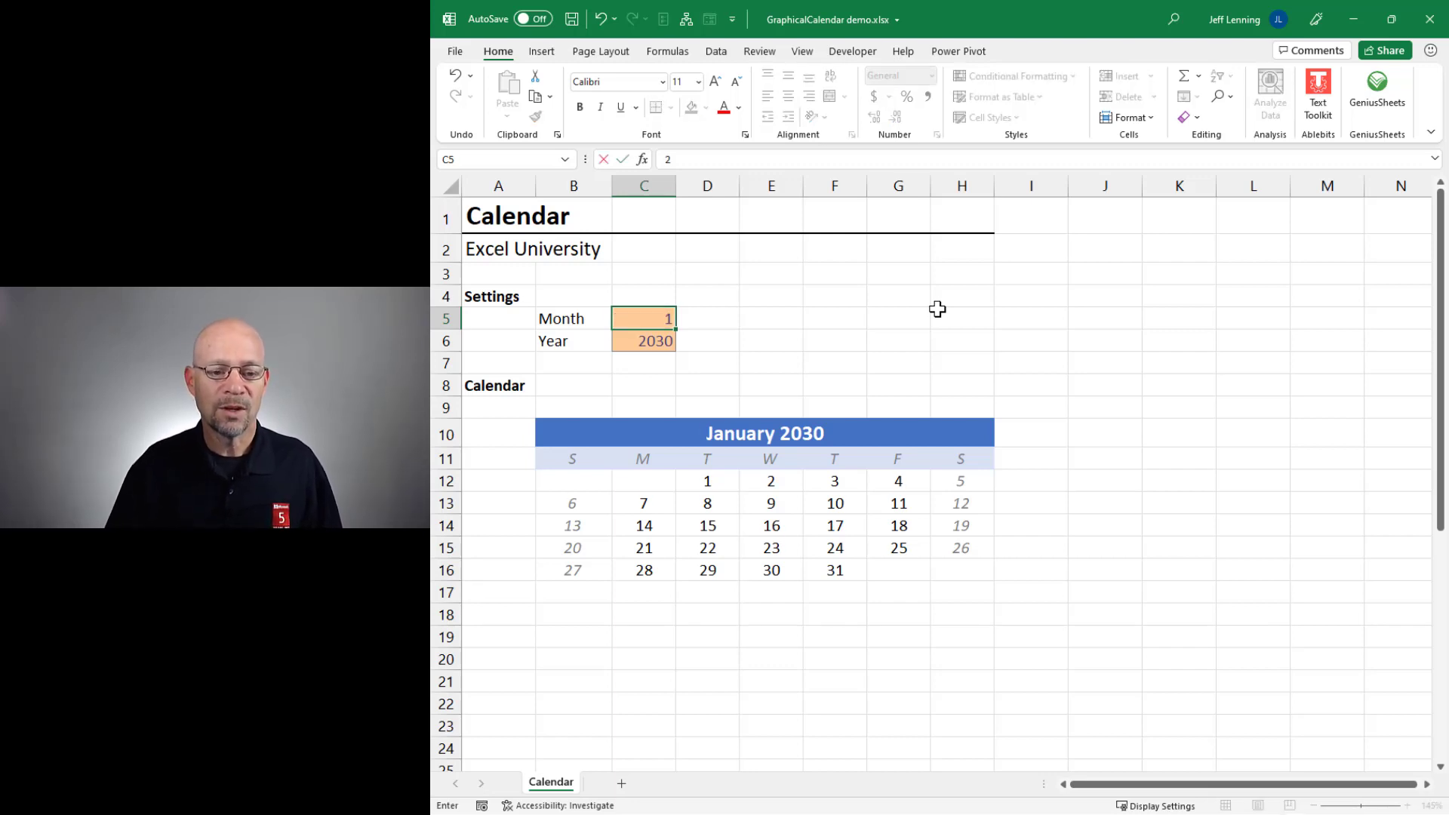
key("Return")
type("2020")
key("Return")
key("Up")
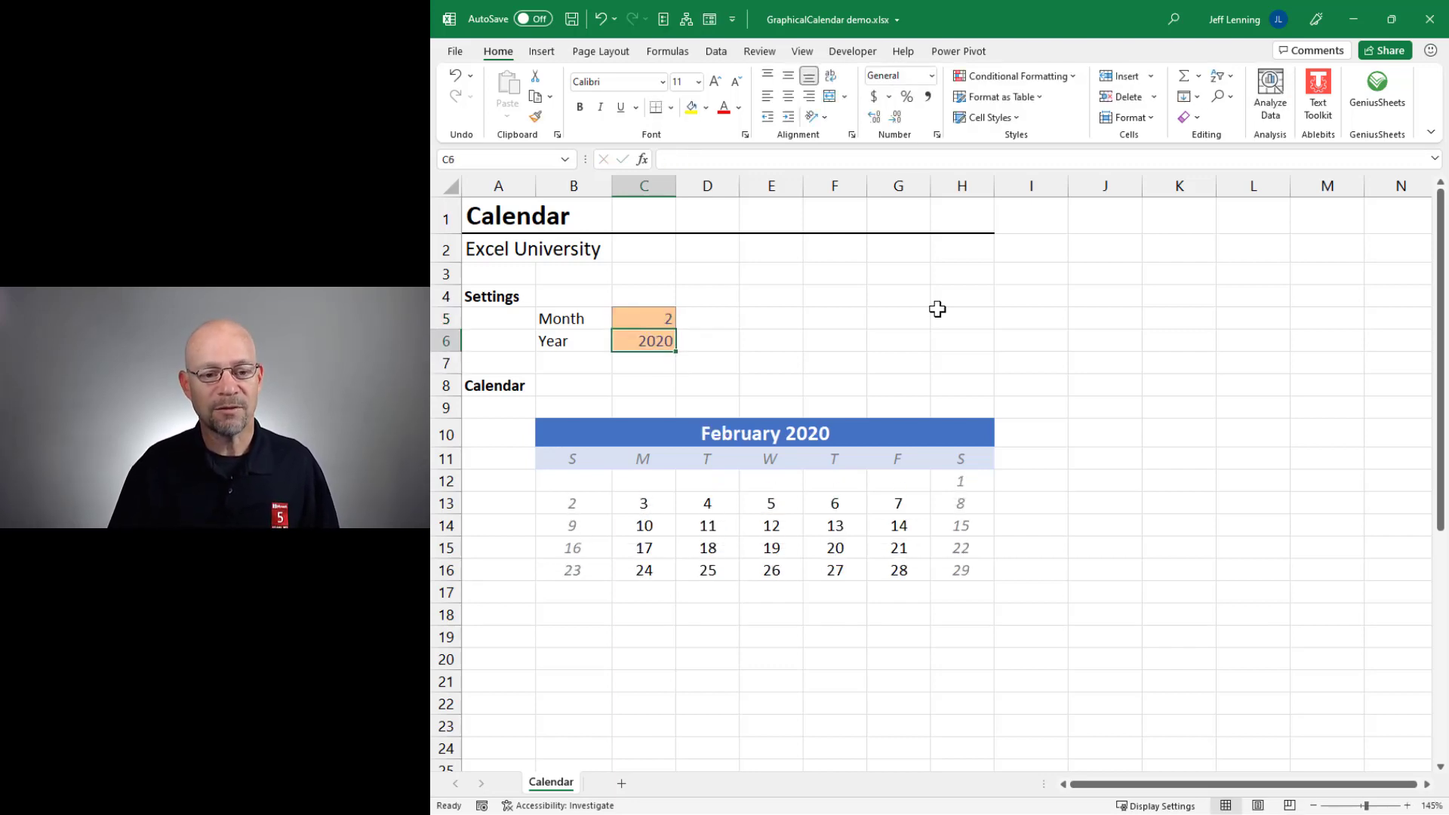
key("Up")
type("1")
key("Return")
type("2")
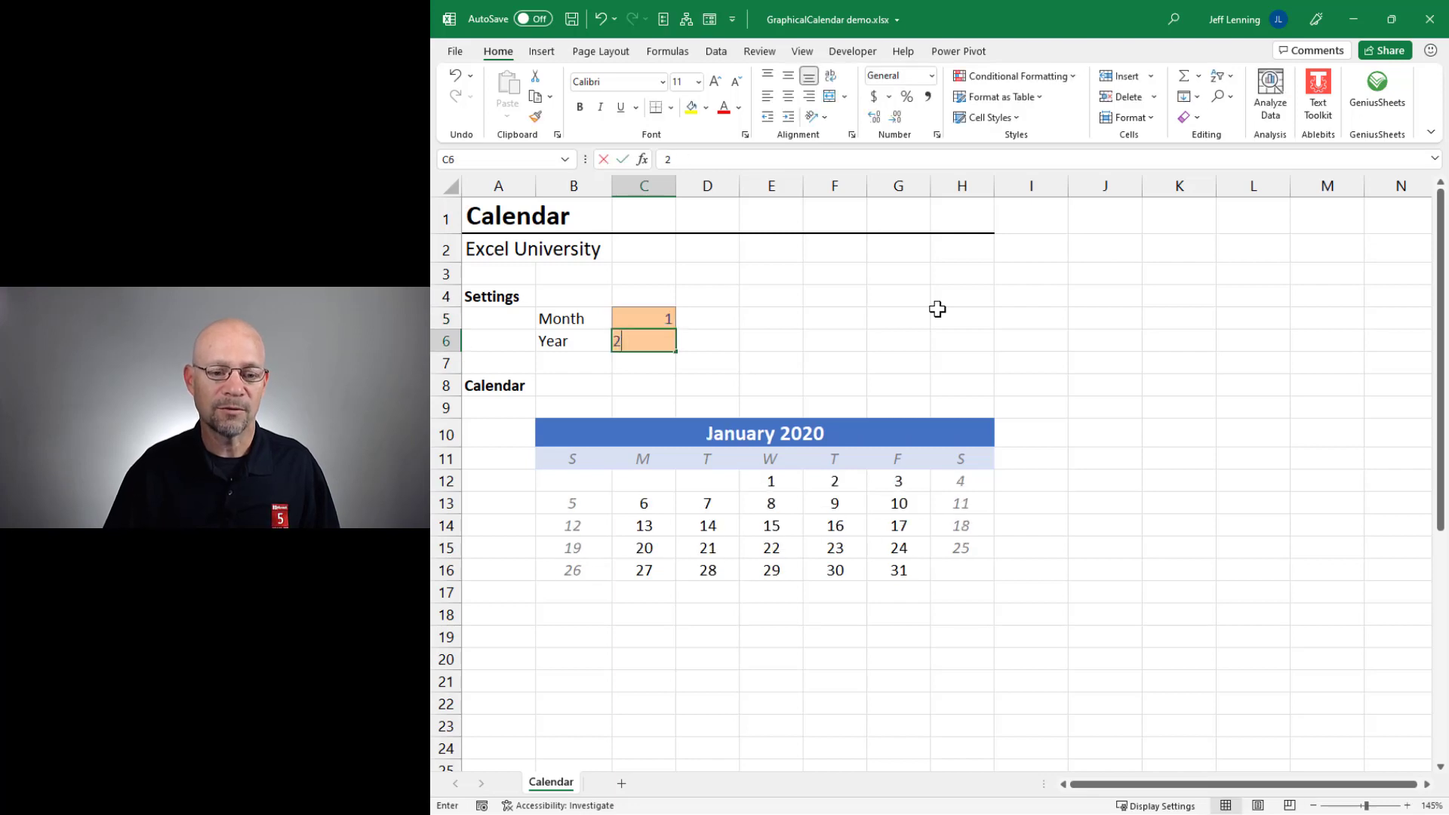
type("010")
key("Return")
key("Up")
key("Up")
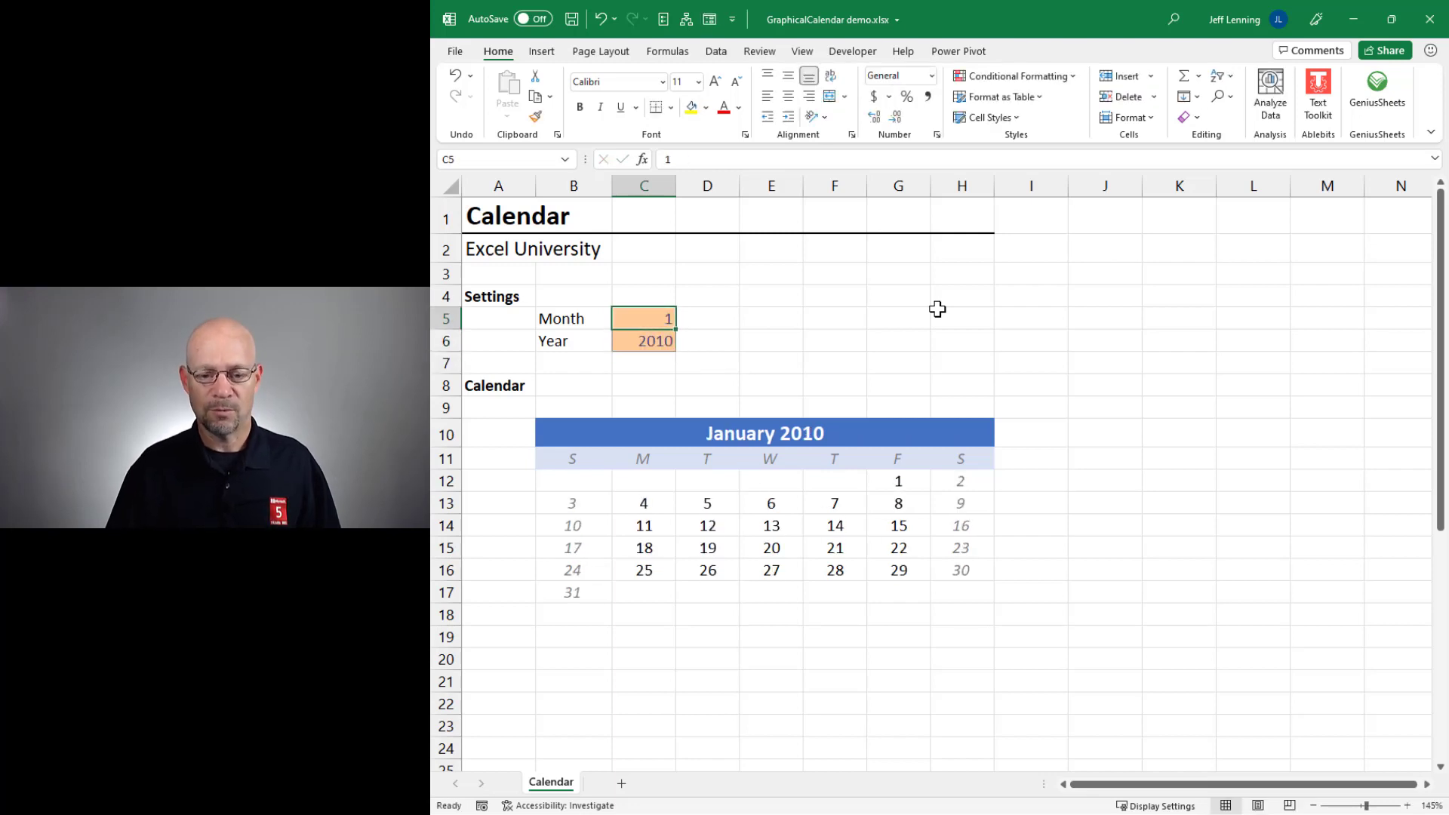
type("12")
key("Return")
type("2016")
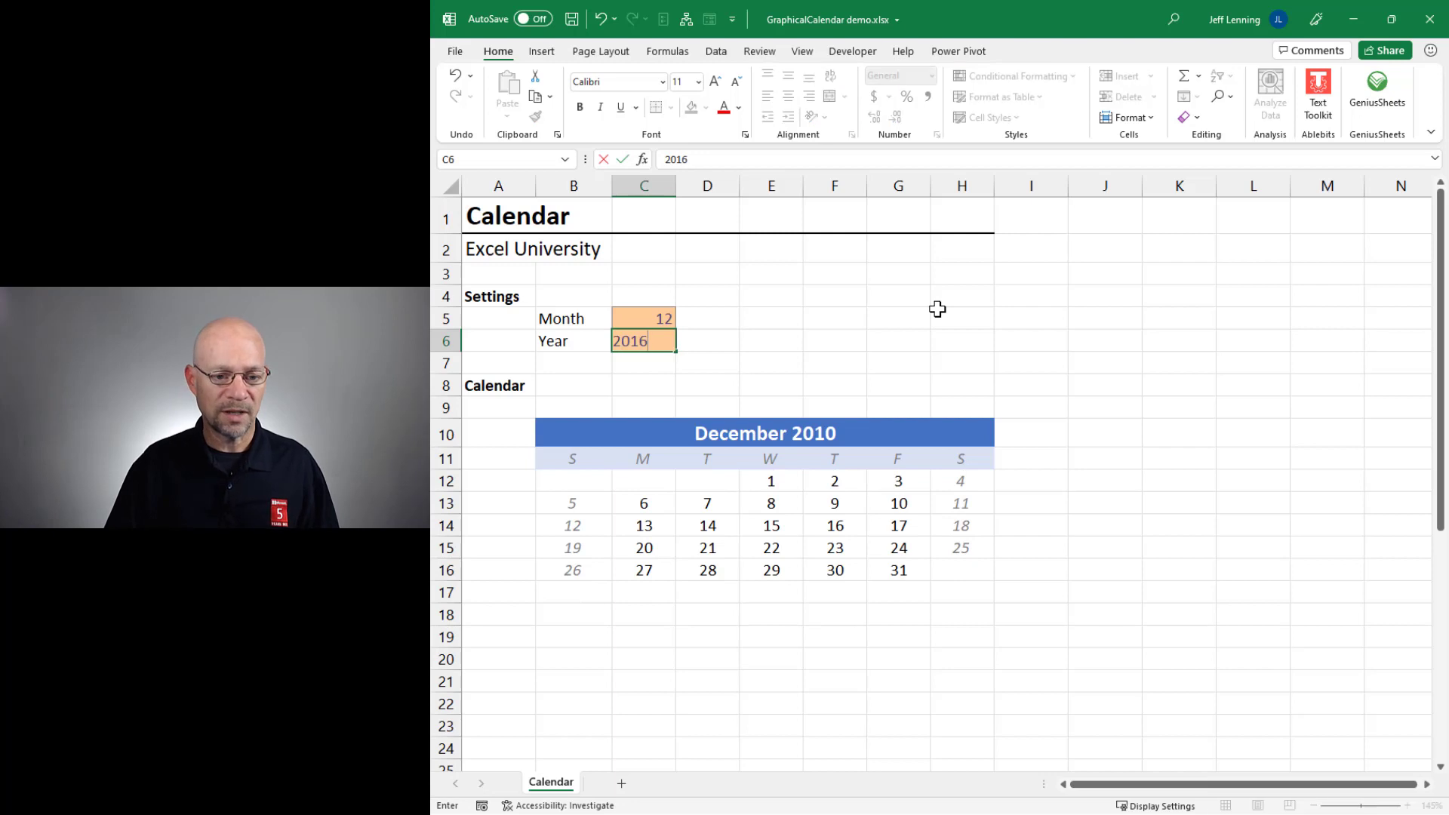
key("Return")
key("Up")
key("Up")
type("1")
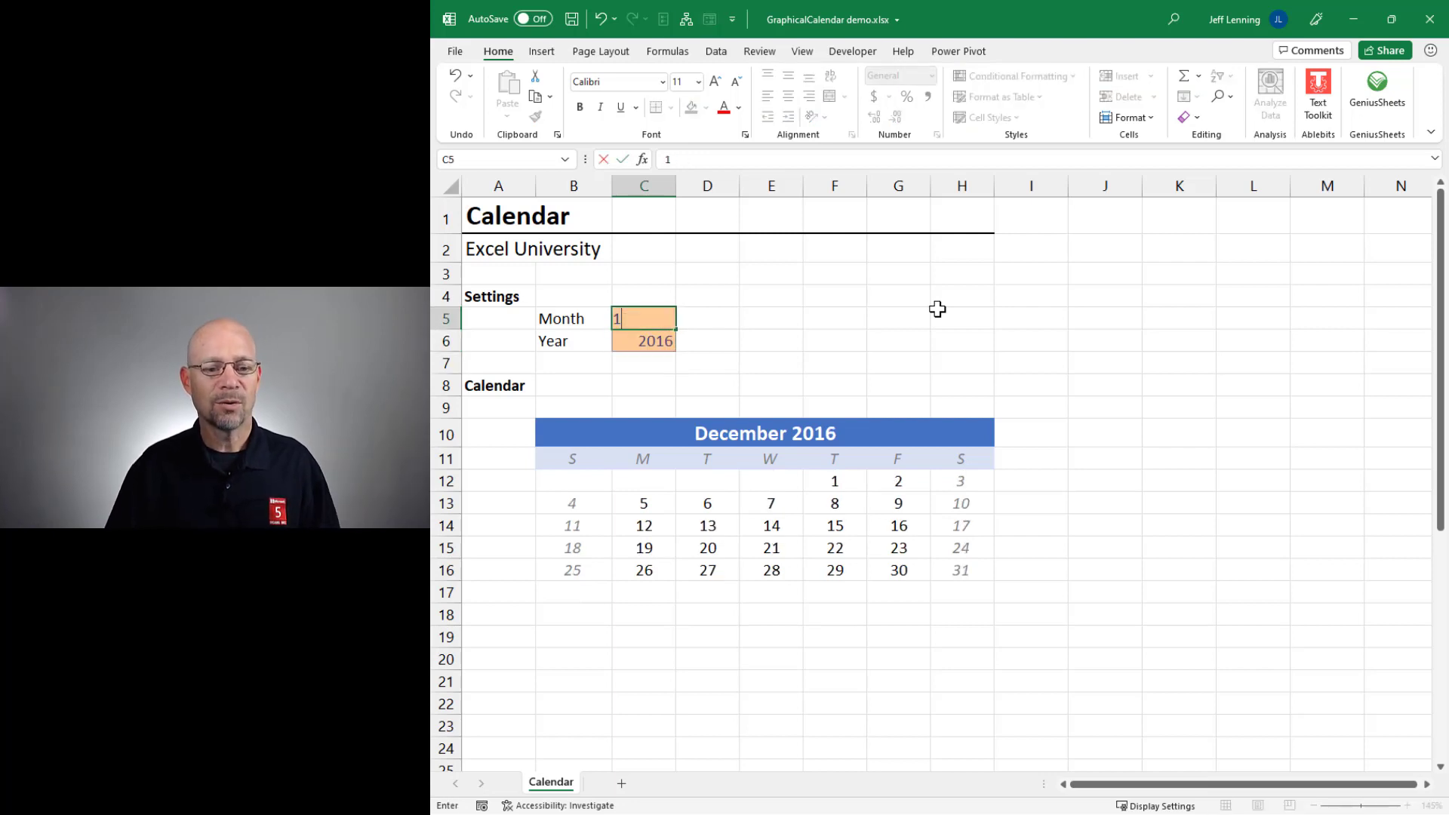
key("Return")
type("2030")
key("Return")
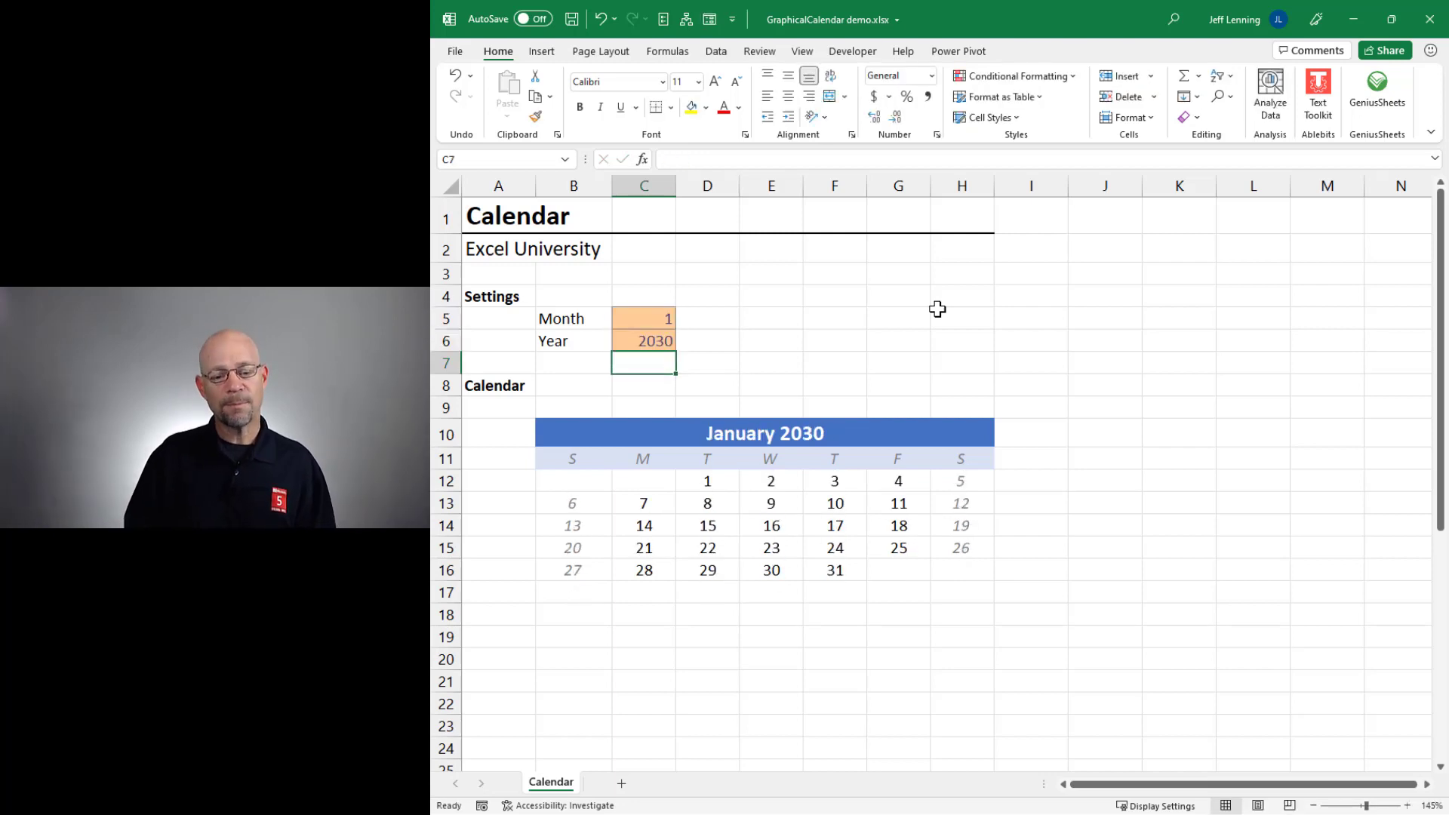